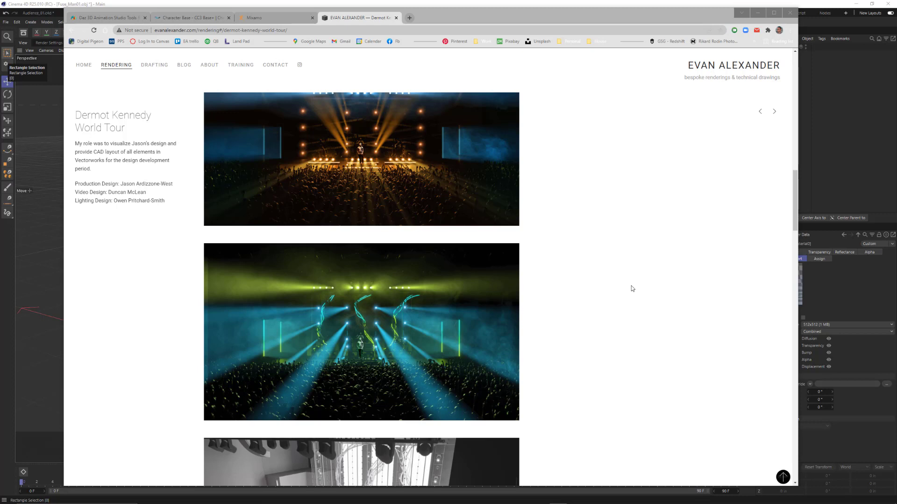
Examine the crowds in the concert renderings on the Dermot Kennedy World Tour page
scroll(635, 297, up, 2)
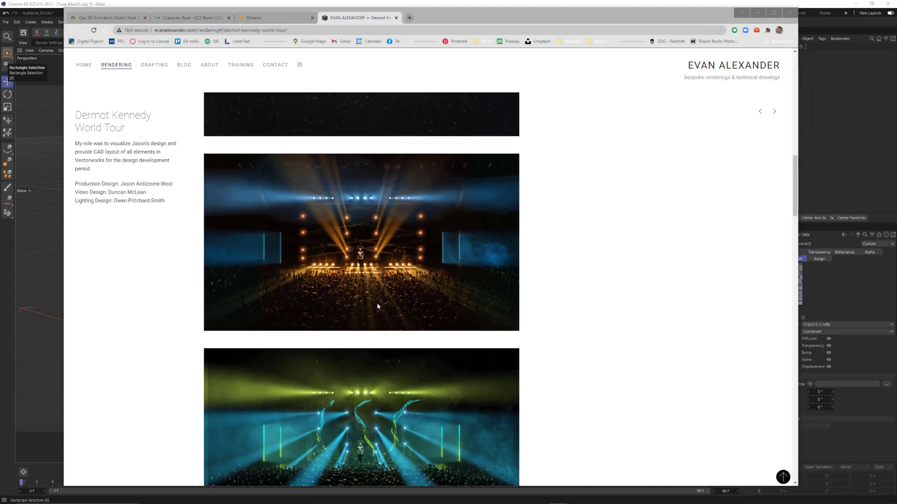
scroll(377, 306, up, 2)
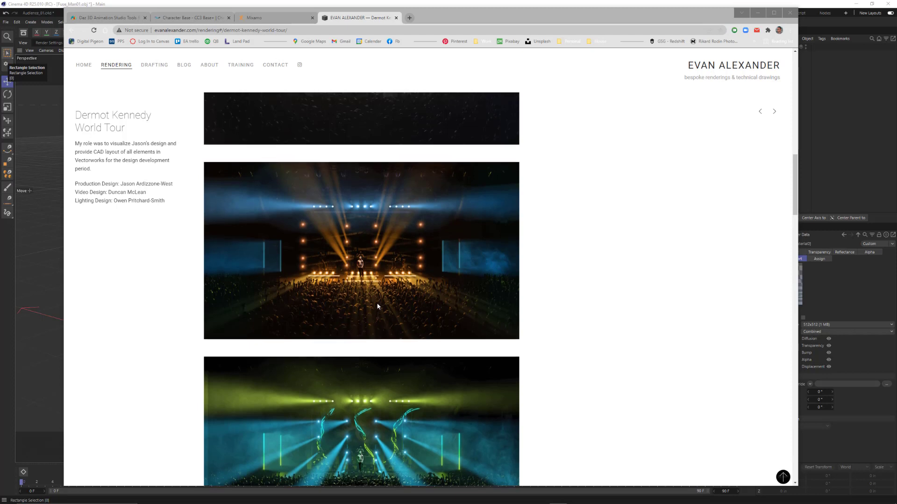
scroll(377, 306, down, 2)
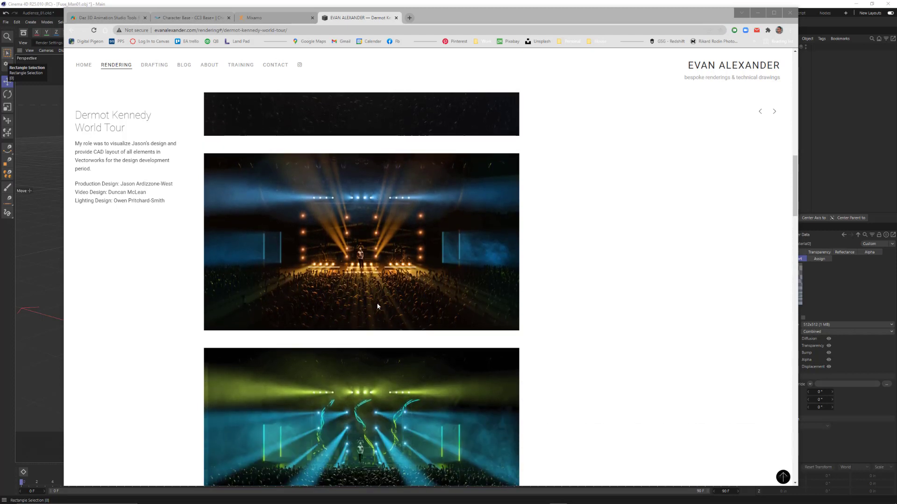
scroll(377, 306, down, 2)
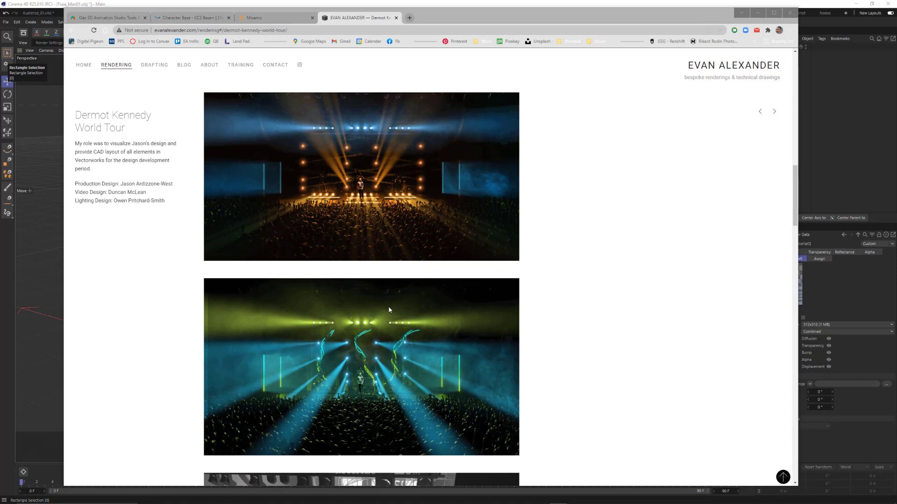
scroll(389, 310, down, 2)
scroll(388, 313, up, 3)
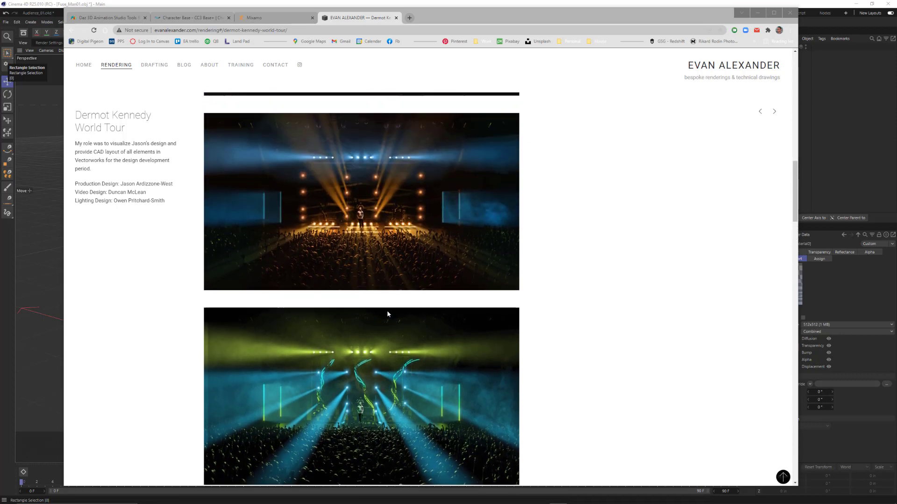
Switch to Cinema 4D and inspect the T-posed Fuse_Man01 character from several angles
click(757, 12)
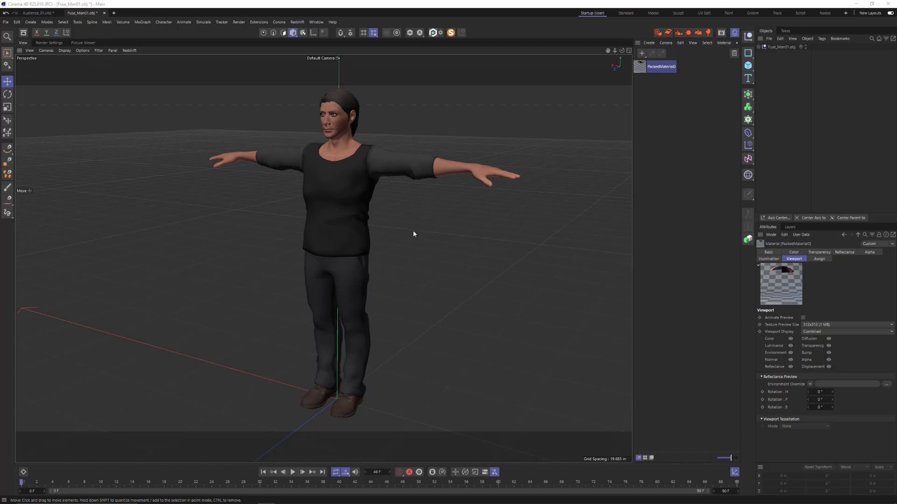
mouse_move(397, 217)
alt+mouse_down()
mouse_move(510, 214)
mouse_move(405, 210)
alt+mouse_up()
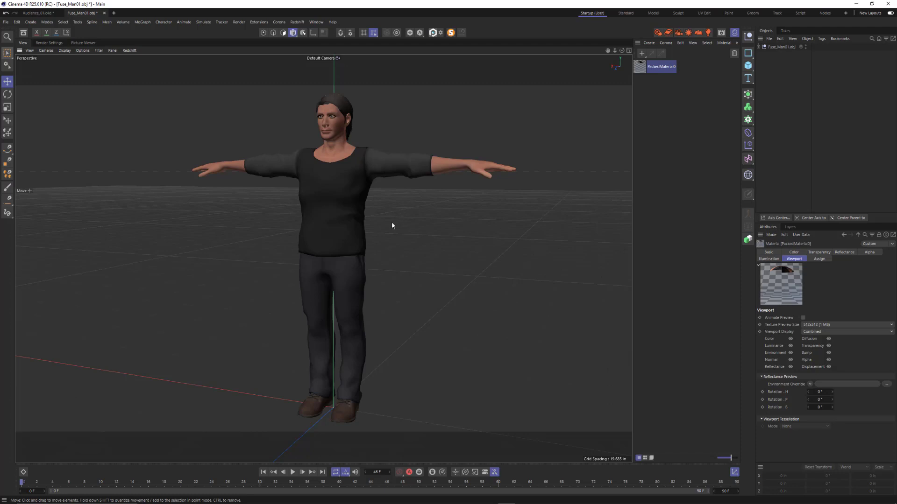
alt+drag(394, 196, 404, 213)
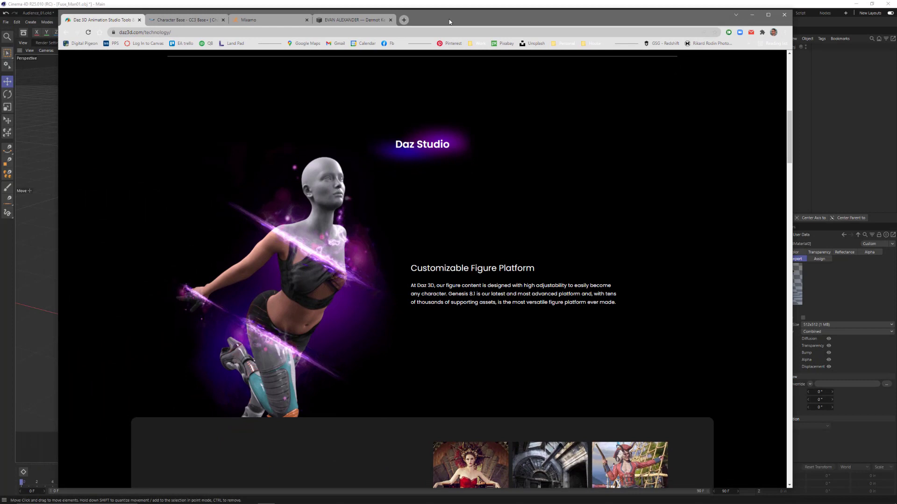
Switch to the browser's Daz 3D technology page and review the Daz Studio figure platform and modular content sections
drag(449, 22, 449, 24)
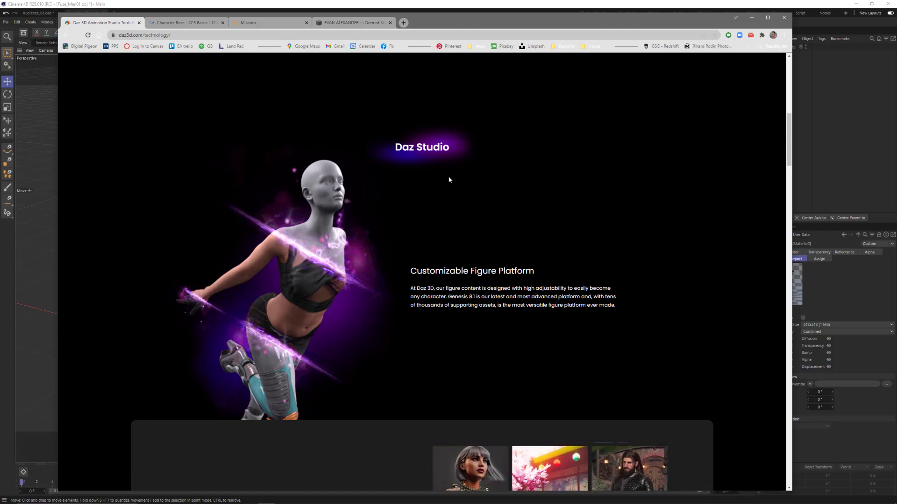
scroll(491, 225, down, 4)
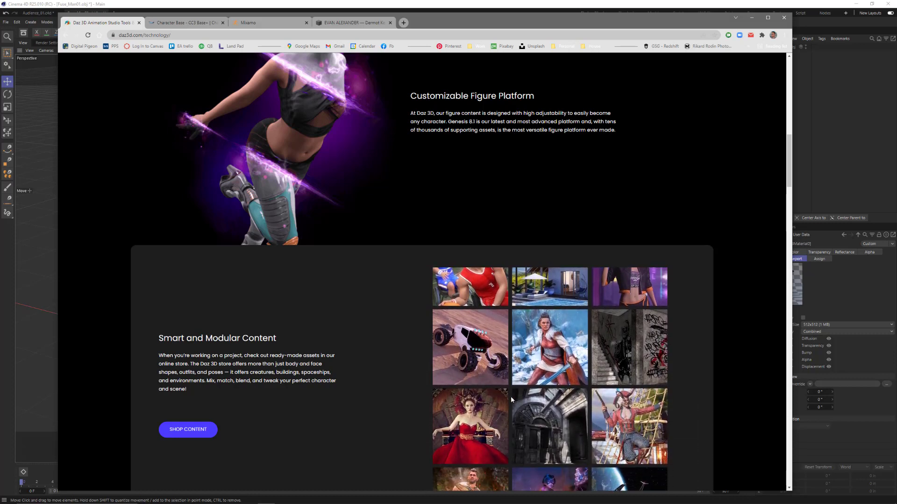
scroll(503, 183, up, 3)
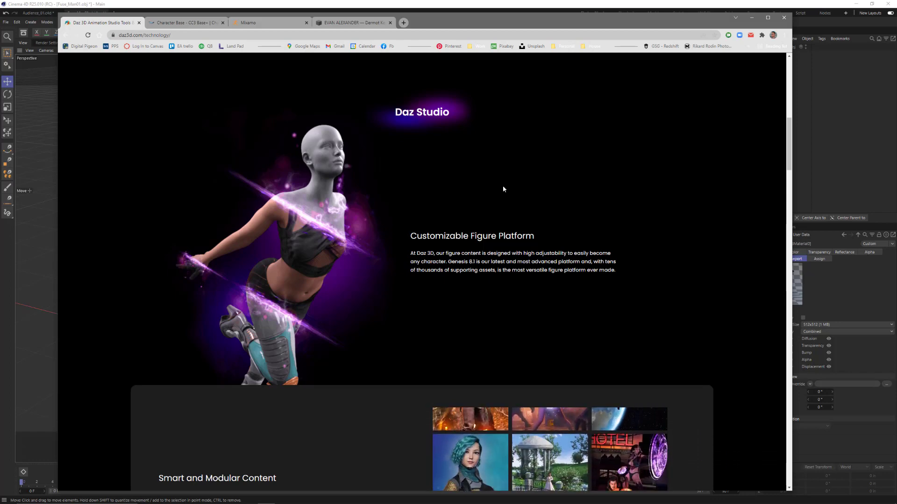
scroll(502, 189, down, 3)
scroll(501, 190, up, 3)
scroll(500, 186, up, 1)
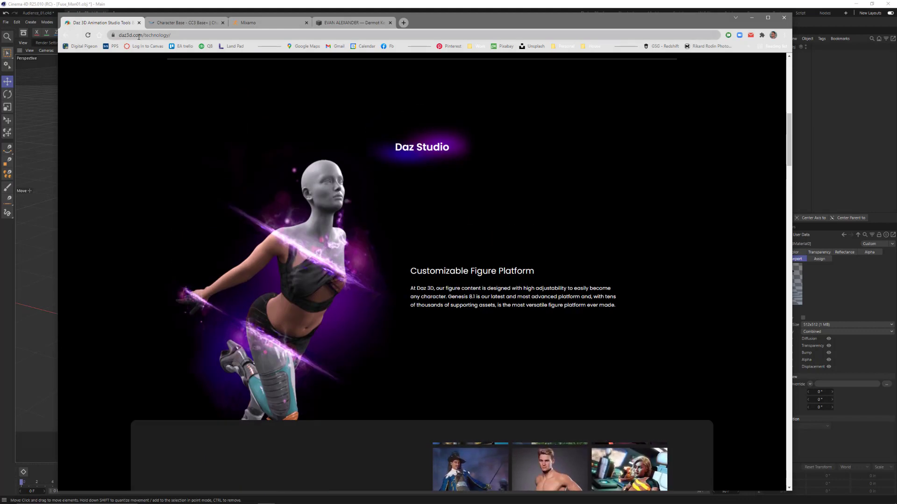
Review the Reallusion Character Creator 3 base page, covering head and body topology, body shapes, hands and eyes
click(186, 23)
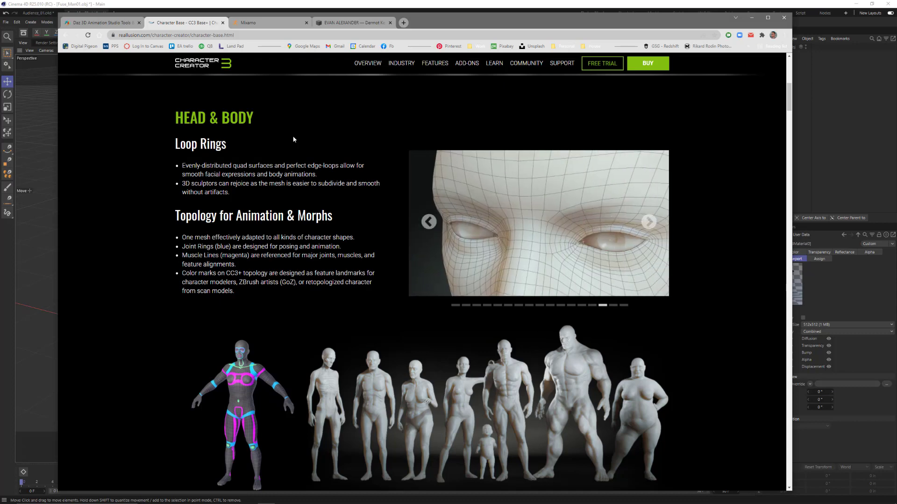
scroll(293, 139, down, 5)
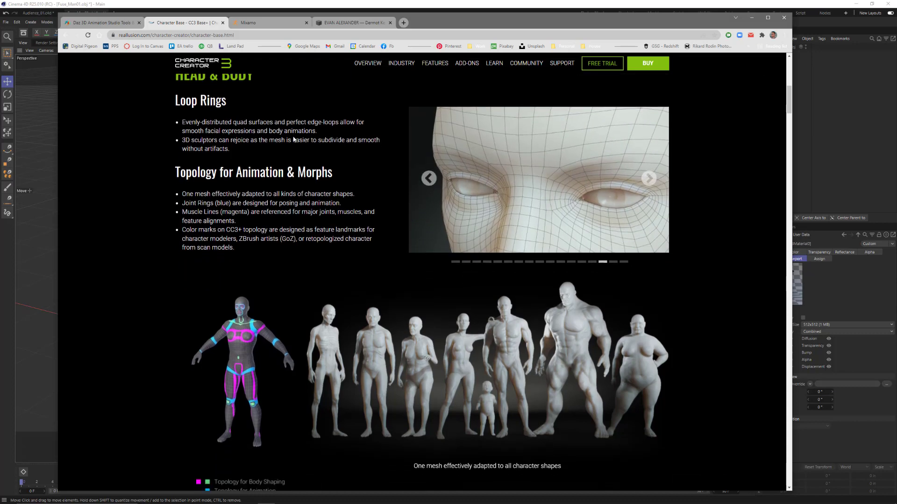
scroll(293, 139, down, 10)
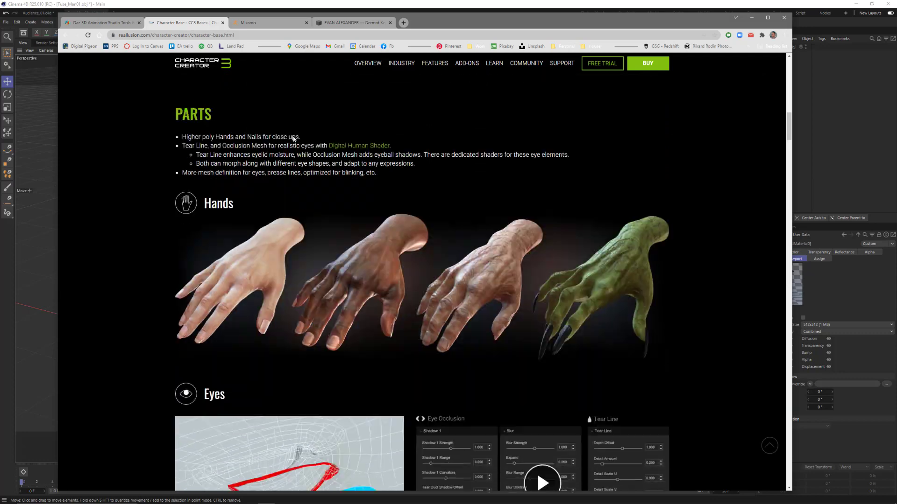
scroll(294, 139, down, 2)
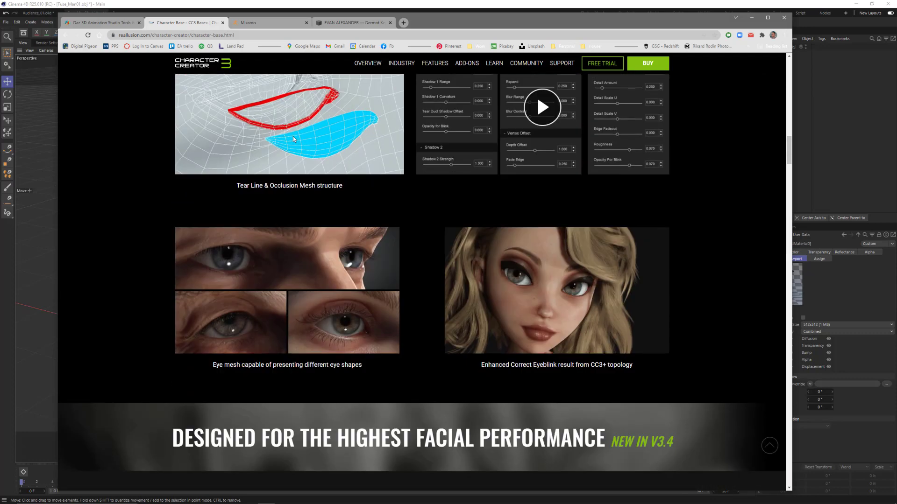
scroll(293, 139, up, 4)
scroll(293, 139, up, 7)
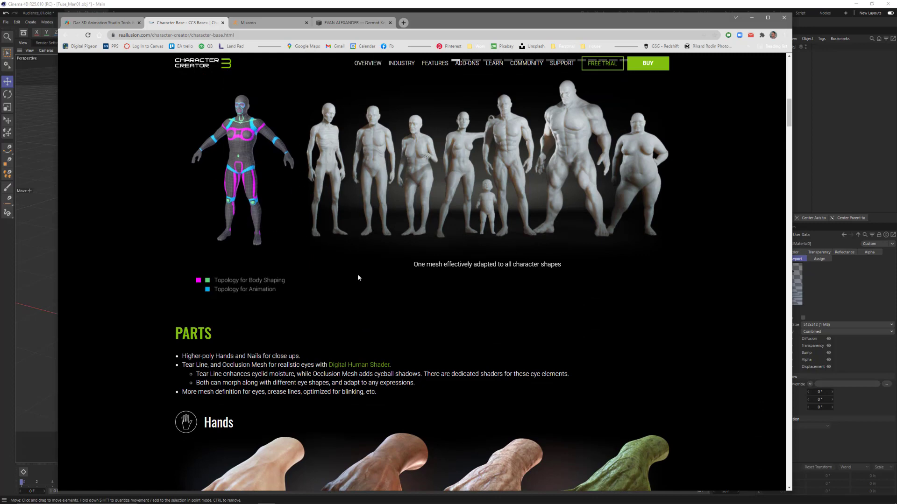
scroll(358, 278, up, 3)
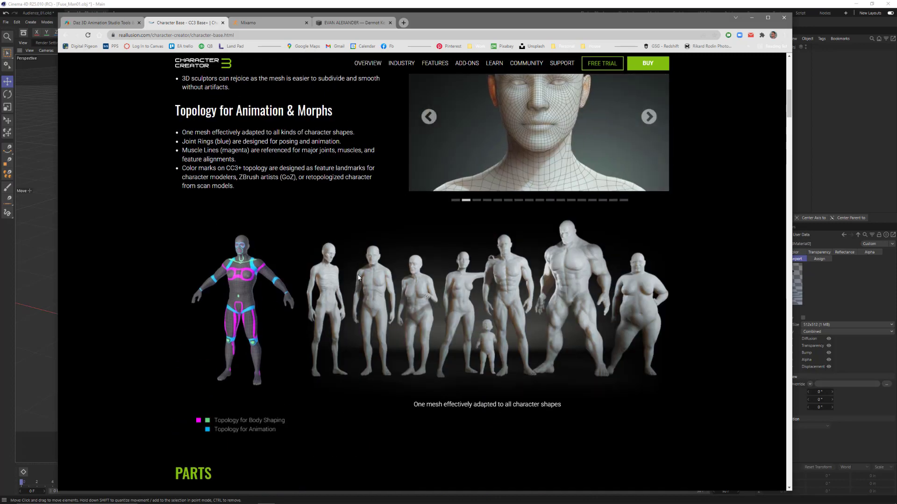
scroll(358, 277, up, 2)
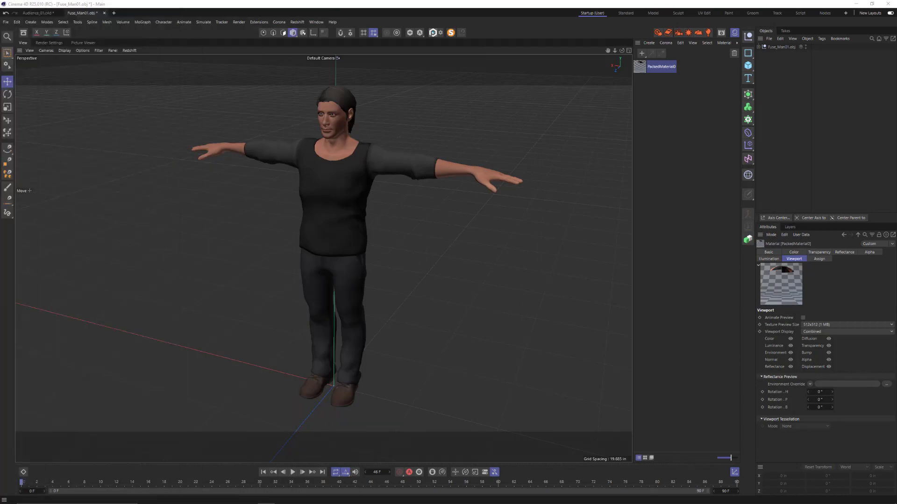
Return to Cinema 4D, select the character's black top and inspect the T-posed figure
click(346, 167)
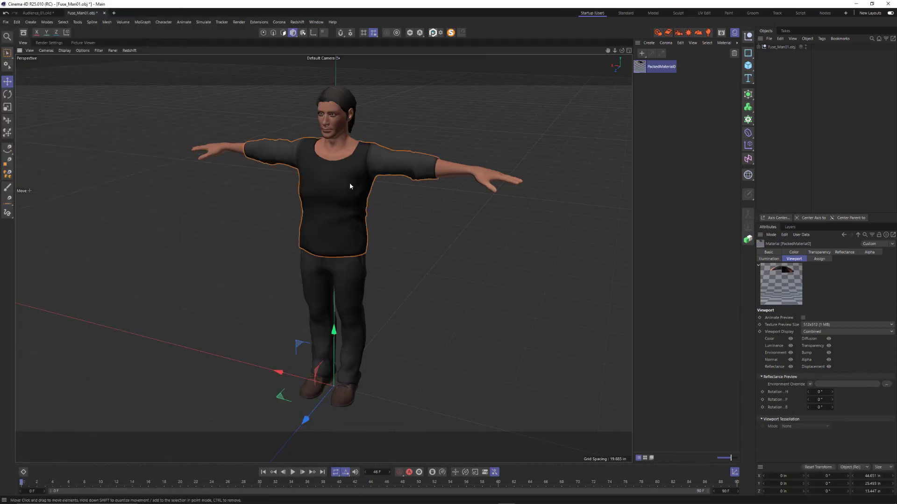
alt+drag(401, 212, 350, 182)
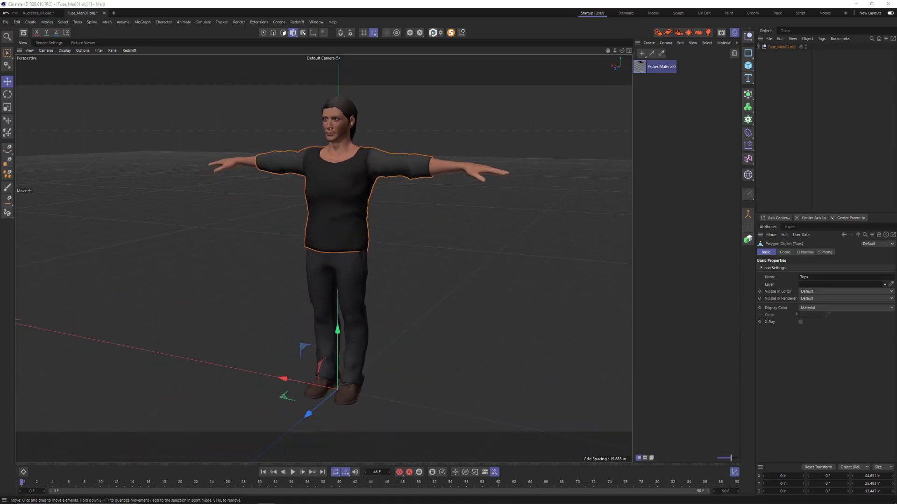
Switch to Mixamo in the browser and look through the first page of its animation library
drag(0, 61, 441, 19)
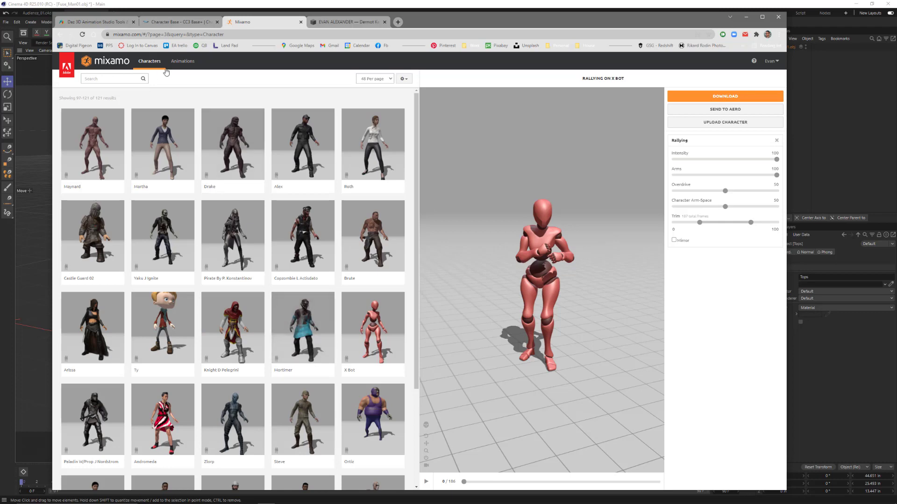
click(182, 61)
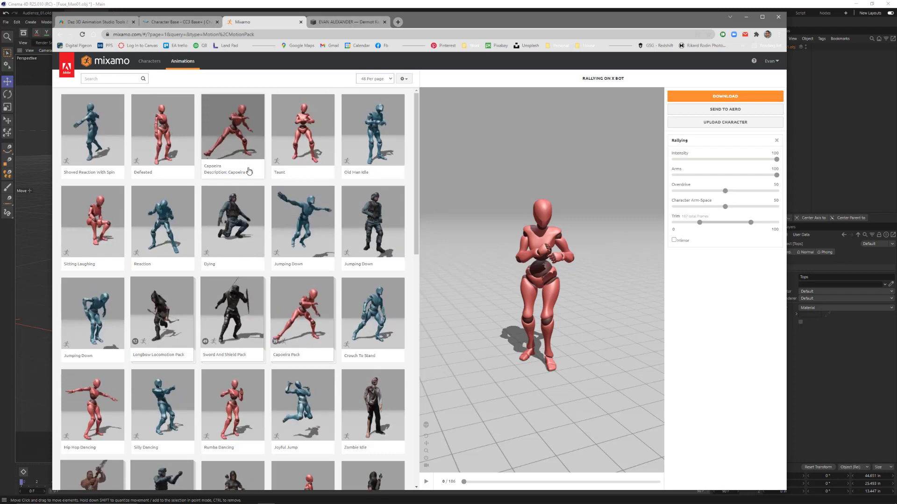
scroll(262, 201, down, 3)
scroll(224, 202, down, 5)
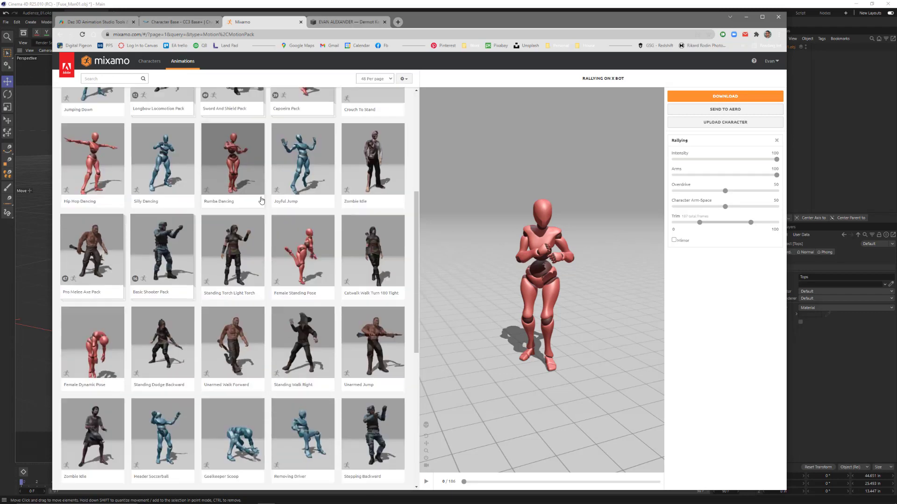
scroll(184, 203, down, 2)
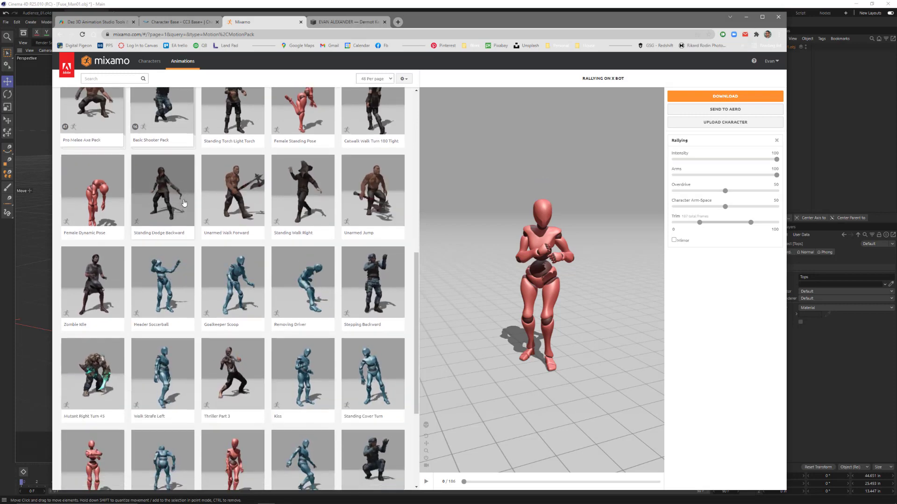
scroll(181, 235, down, 2)
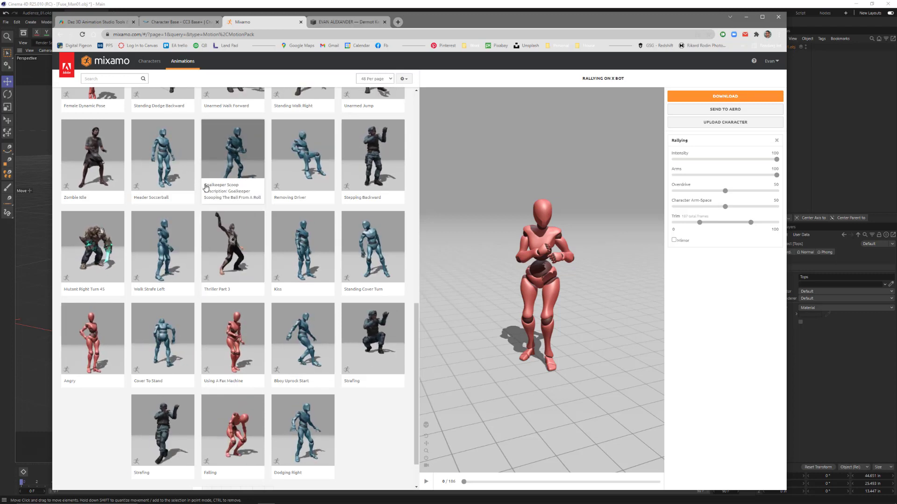
Upload the Fuse_Man01 OBJ file from the Fuse_Man01 folder to Mixamo as a new character
click(727, 127)
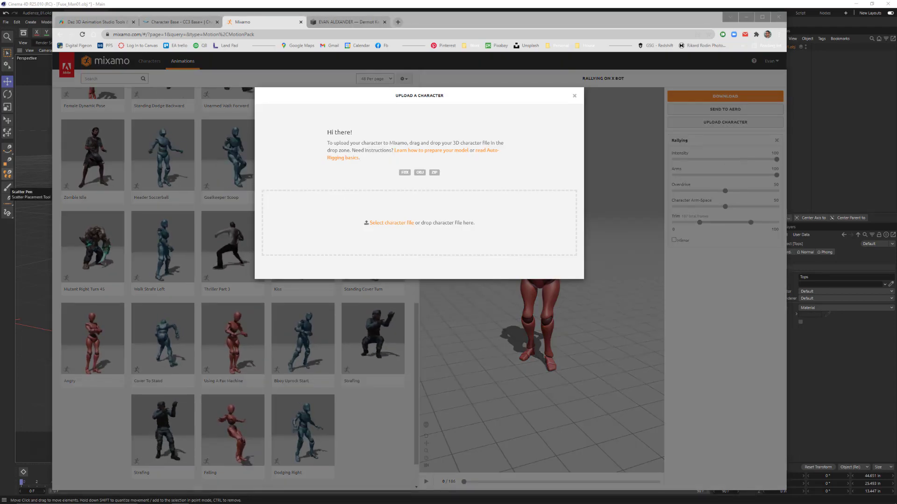
drag(0, 220, 410, 293)
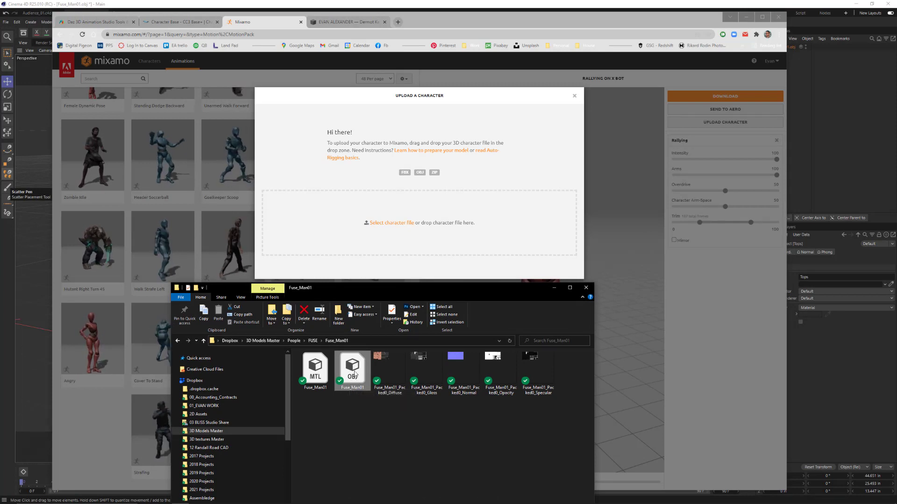
drag(346, 360, 426, 226)
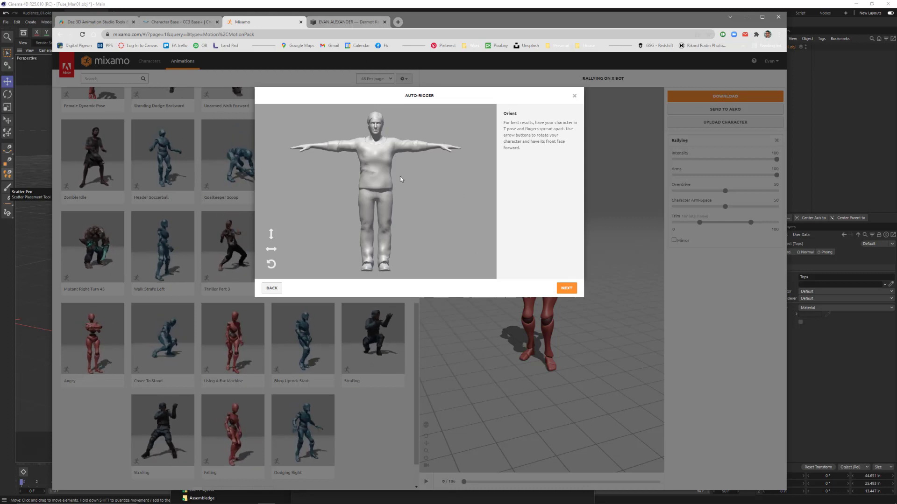
Try out the auto-rigger's Z-axis and horizontal rotations, turning the character all the way round to face front again
click(269, 265)
click(270, 265)
click(270, 265)
click(270, 264)
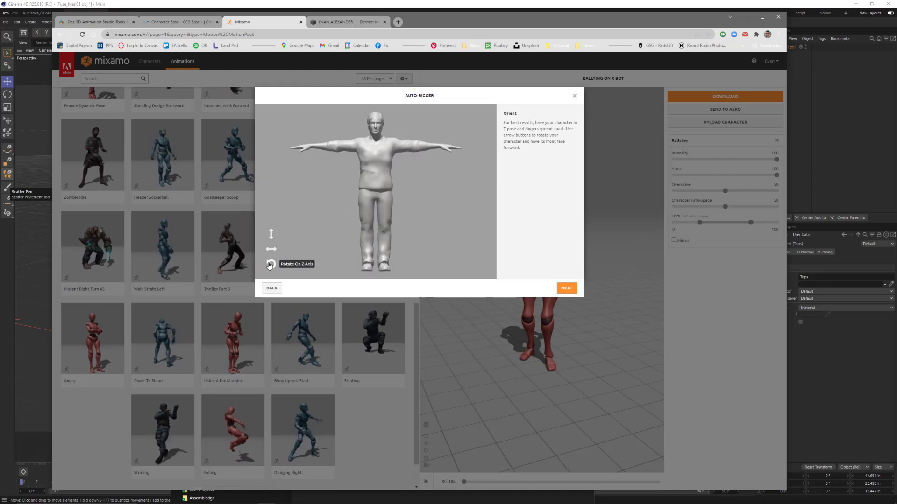
click(271, 250)
click(271, 249)
click(271, 249)
click(270, 249)
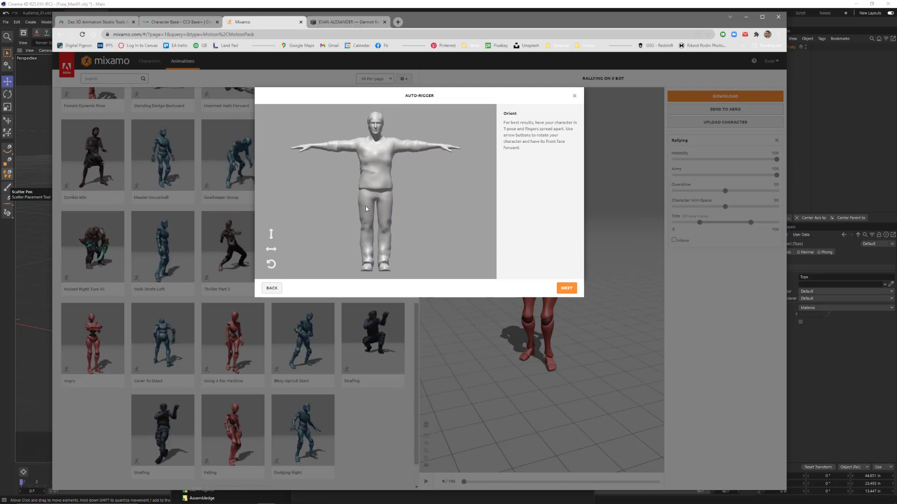
Accept the front-facing orientation and place the chin marker on the character's chin
click(567, 290)
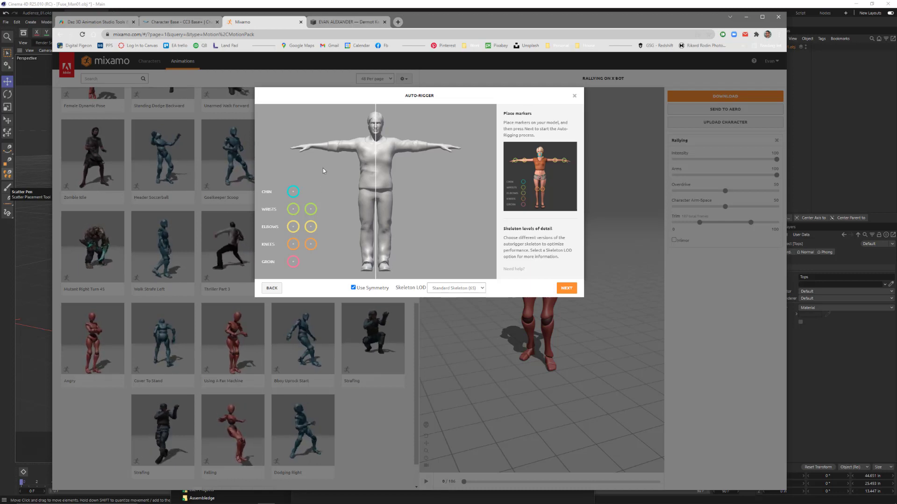
mouse_move(293, 194)
mouse_down()
mouse_move(372, 156)
mouse_move(376, 137)
mouse_up()
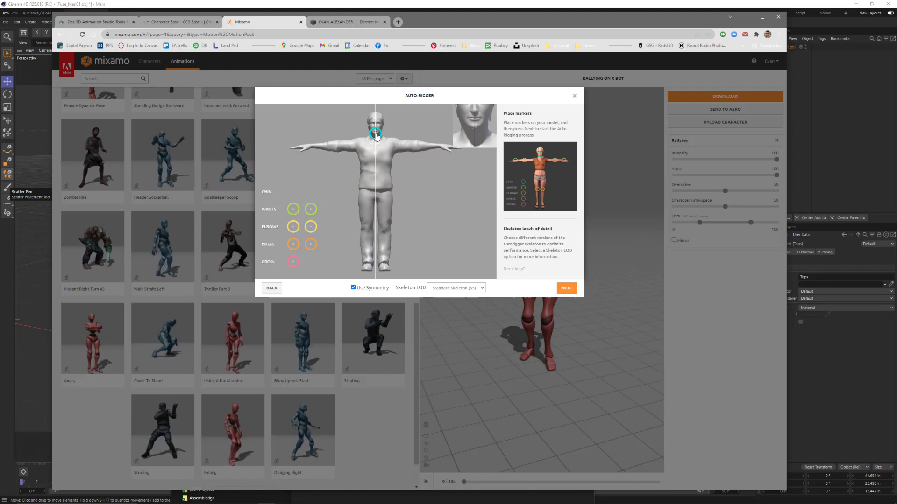
drag(376, 136, 376, 136)
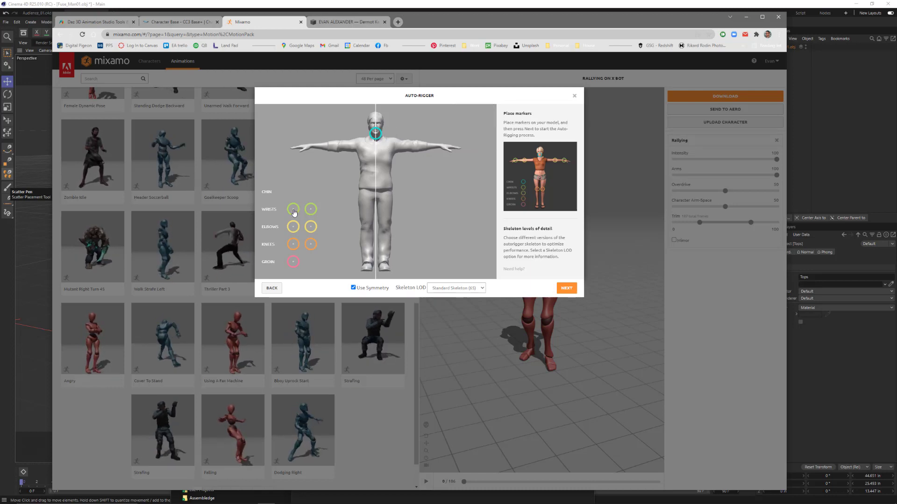
Place the wrist, elbow, knee and groin markers on the character's matching joints with symmetry on
drag(293, 210, 294, 210)
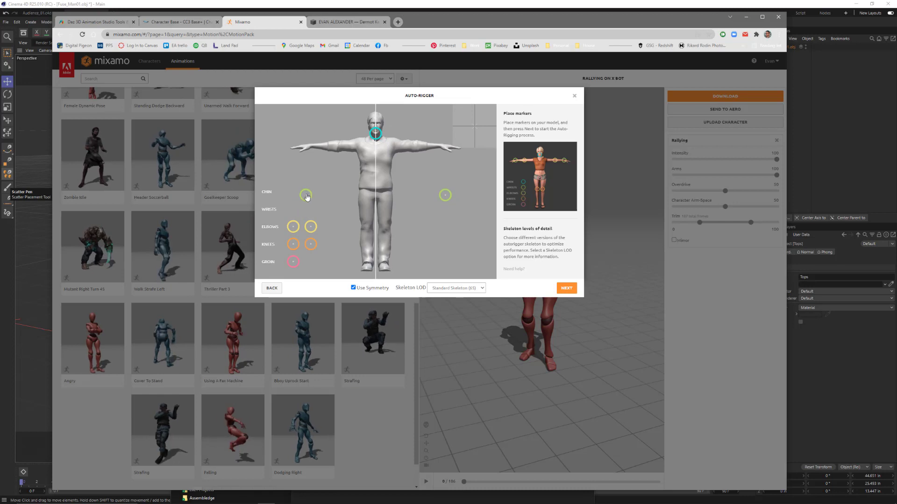
drag(316, 165, 313, 148)
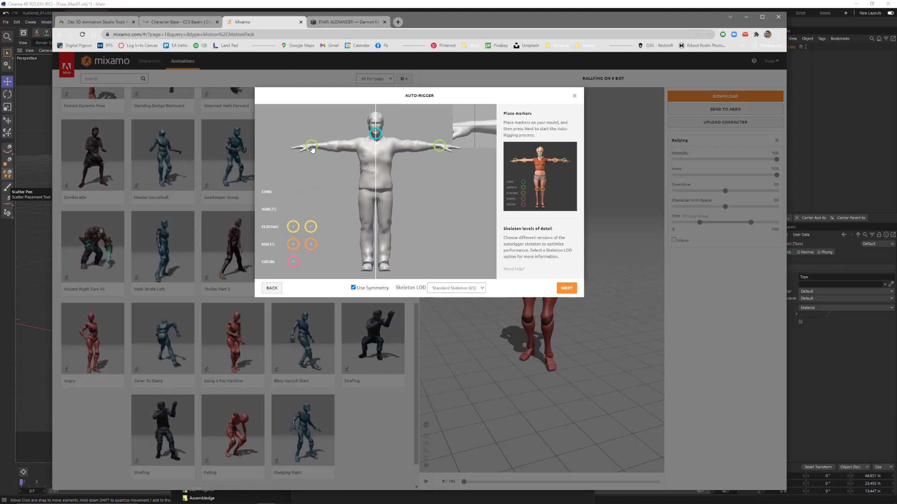
drag(312, 148, 312, 149)
drag(293, 229, 338, 149)
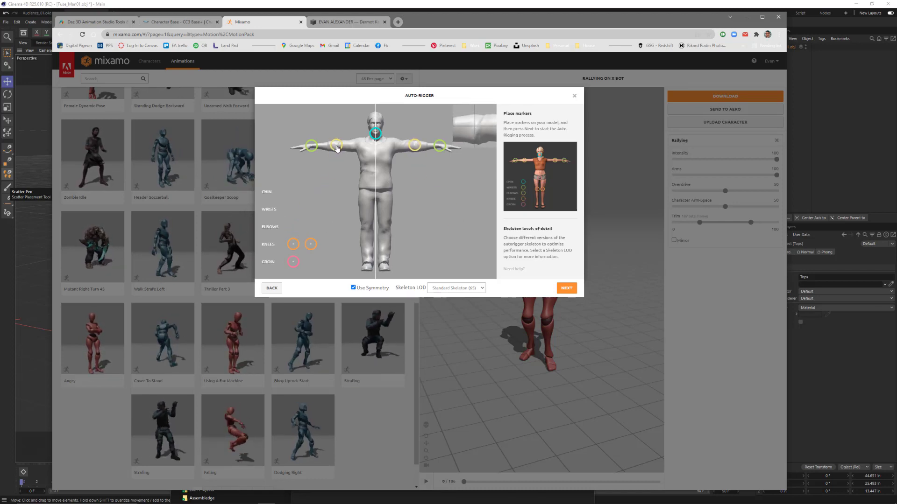
drag(337, 148, 337, 147)
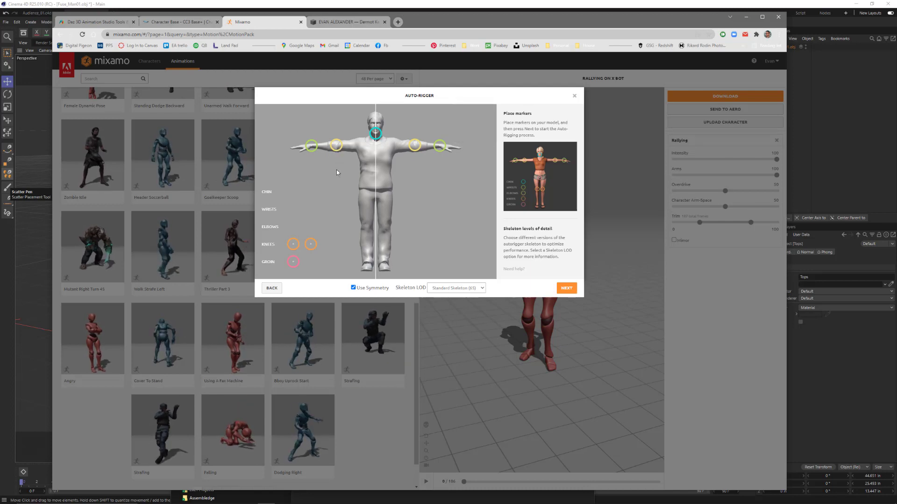
drag(293, 243, 367, 230)
drag(293, 262, 376, 199)
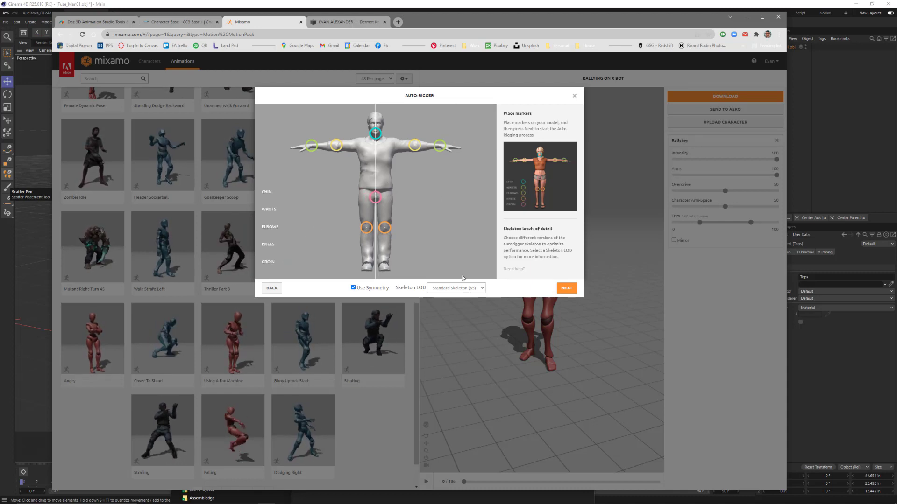
Run the auto-rigger with the Standard Skeleton (65), check the animated preview from another angle and accept the rig
click(566, 288)
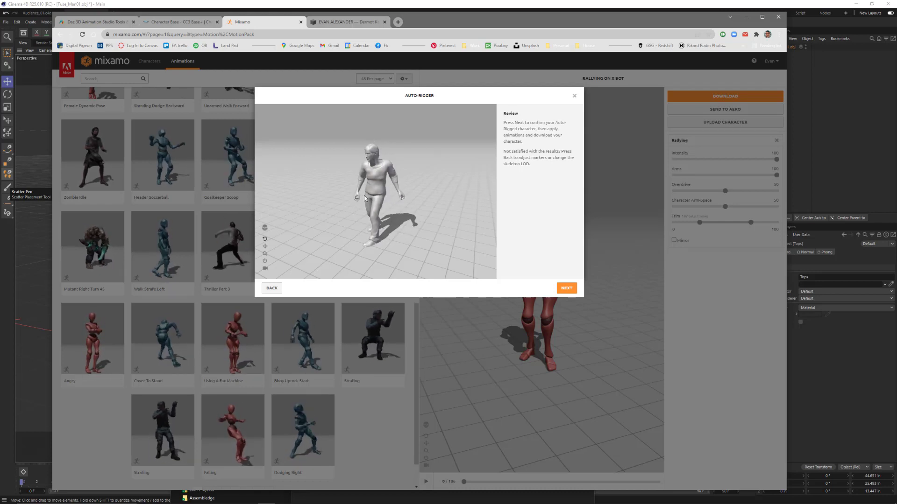
drag(340, 196, 407, 188)
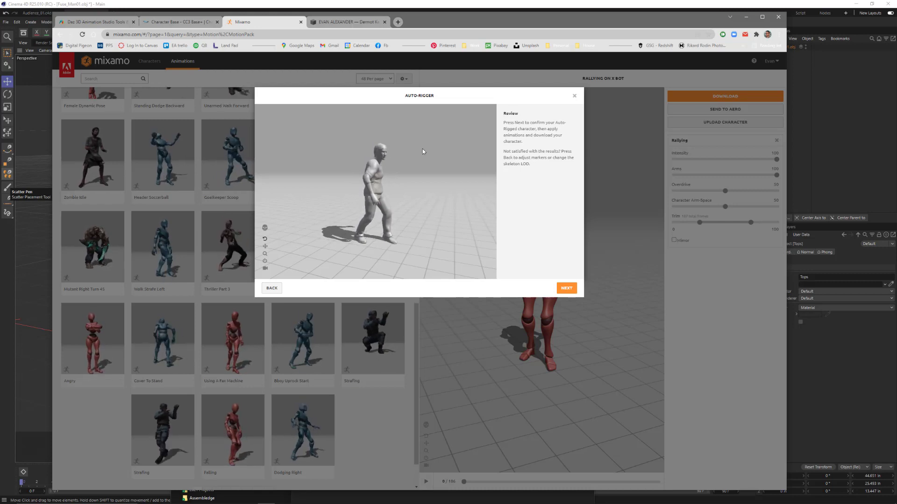
click(566, 288)
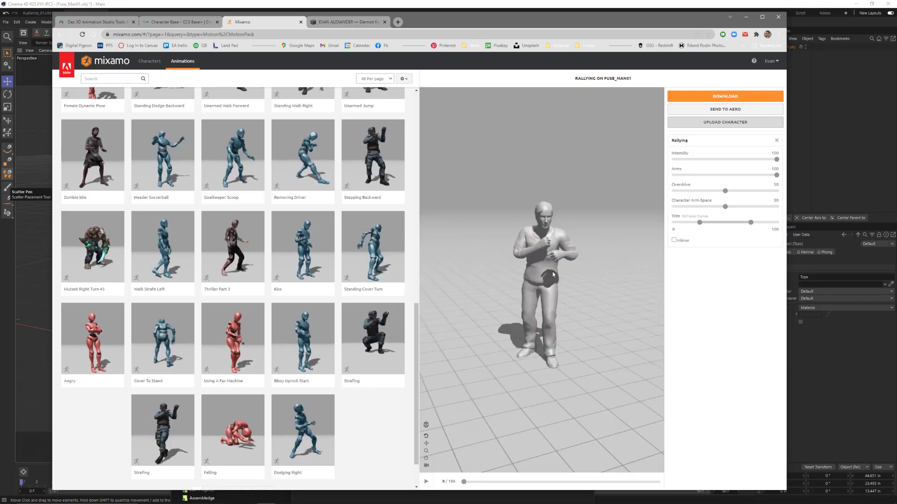
Look back through the animation library and apply the Sitting Laughing animation to the character
scroll(232, 270, up, 10)
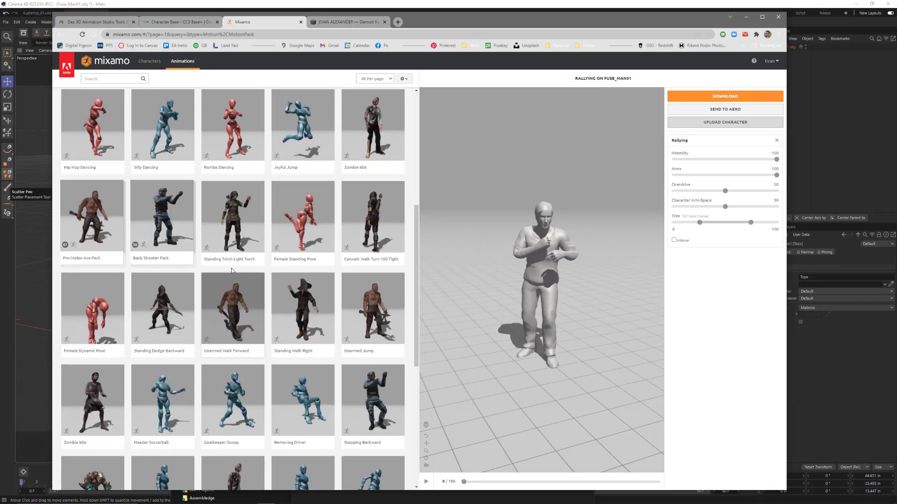
scroll(232, 270, up, 2)
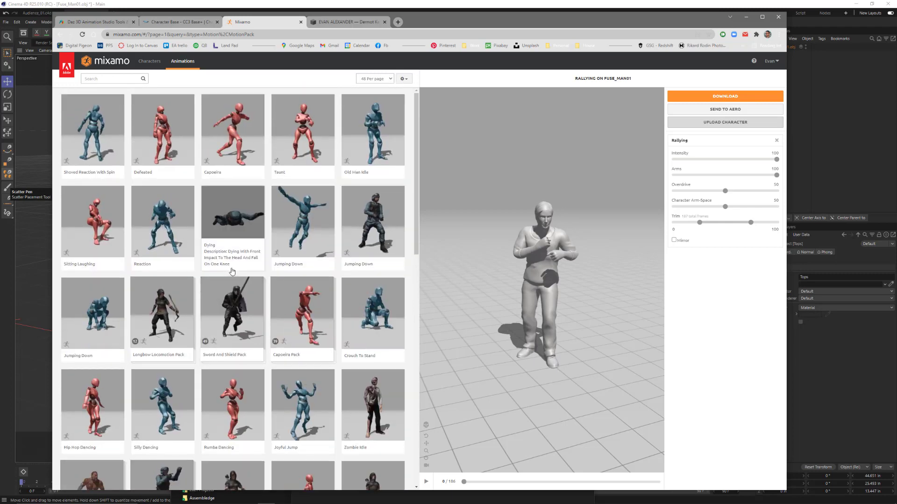
scroll(232, 270, down, 3)
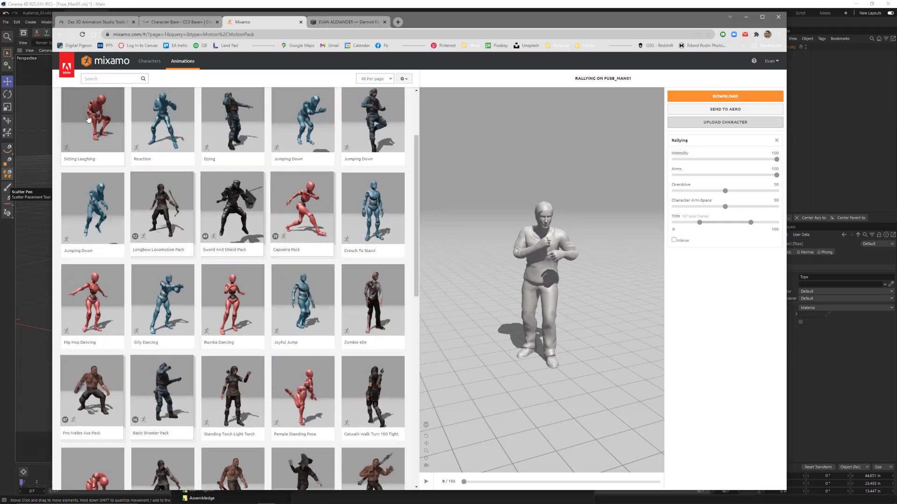
click(103, 134)
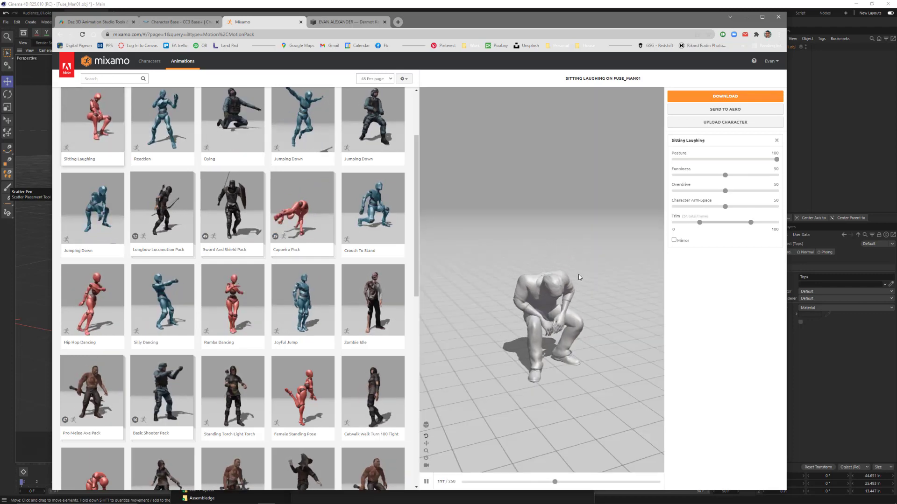
Search the animation library for "cheer"
click(93, 78)
text(ch)
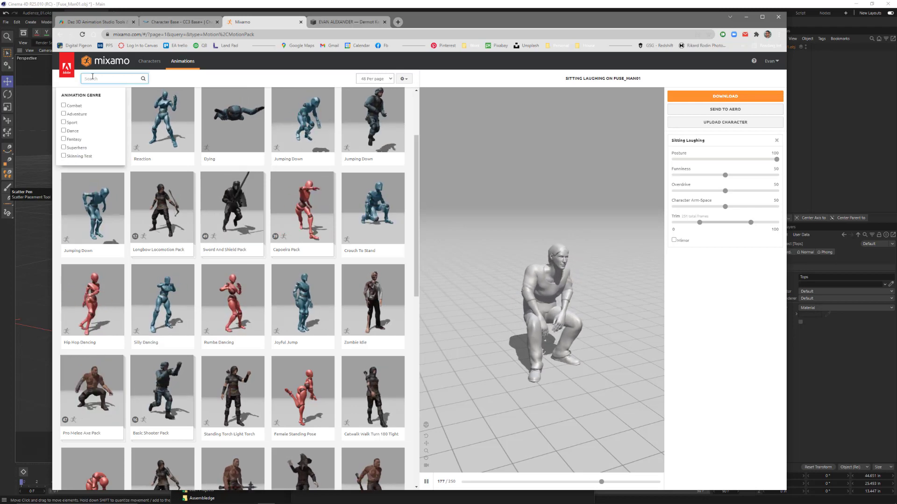
text(eer)
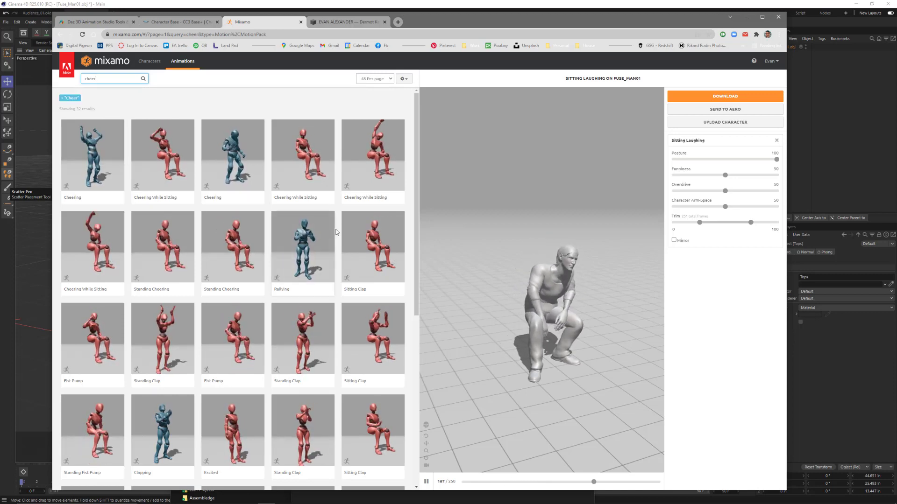
Apply the Rallying animation to the character and pause its preview at about frame 65
click(321, 243)
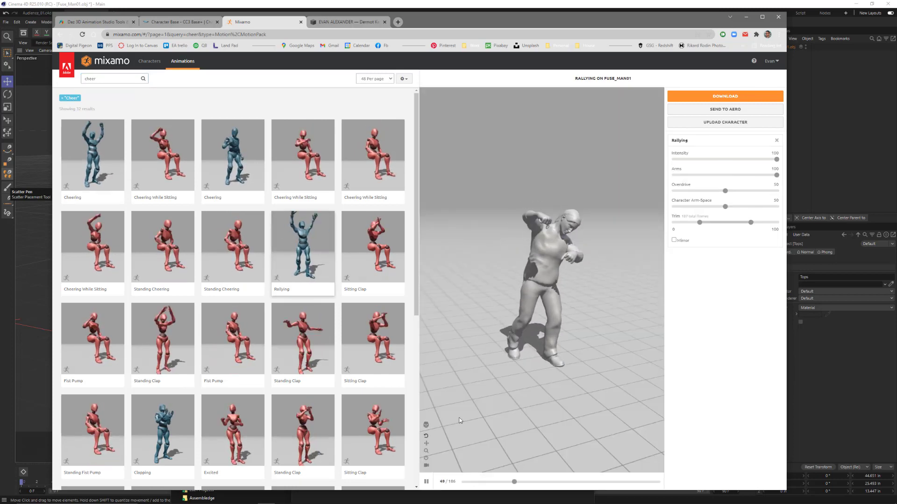
click(427, 485)
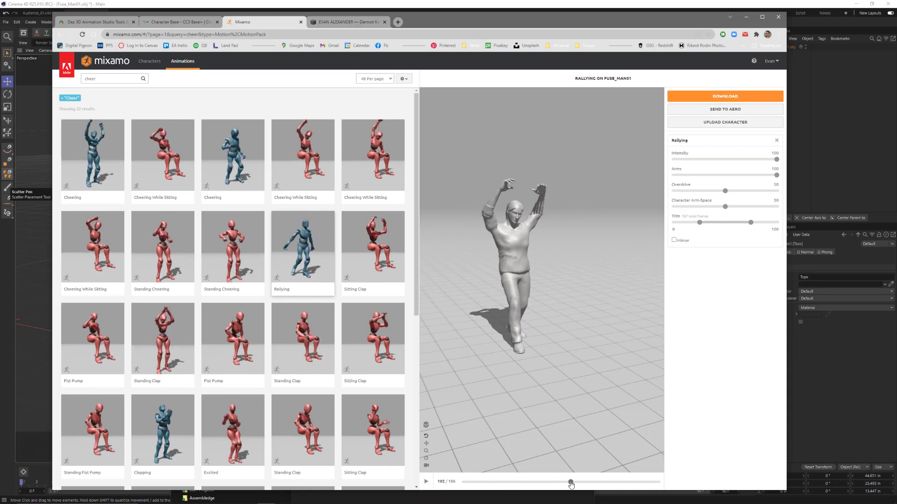
drag(570, 482, 533, 485)
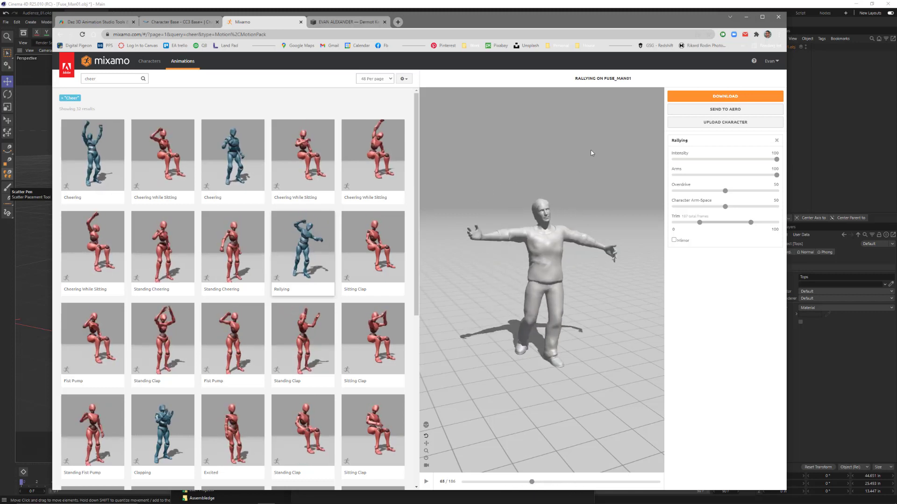
Download the animated character as FBX Binary with skin, 30 fps and no keyframe reduction, saving it as Rallying in the Test 01 folder
click(725, 97)
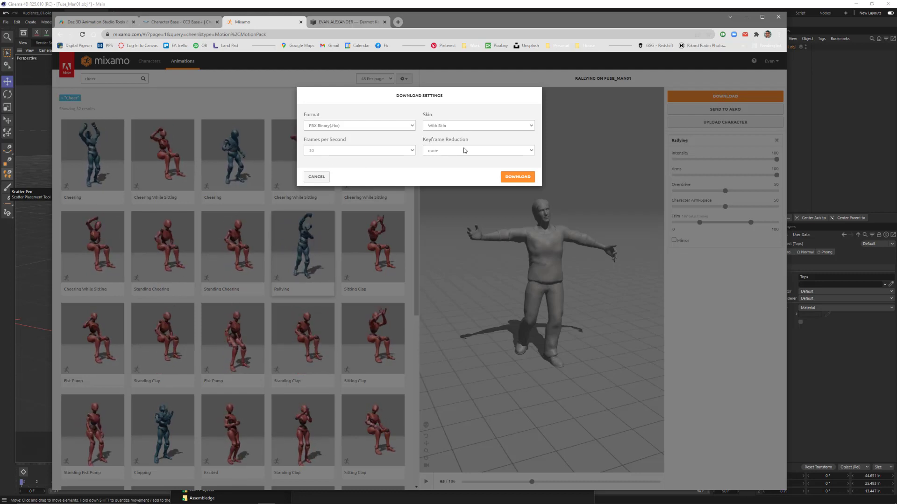
click(518, 180)
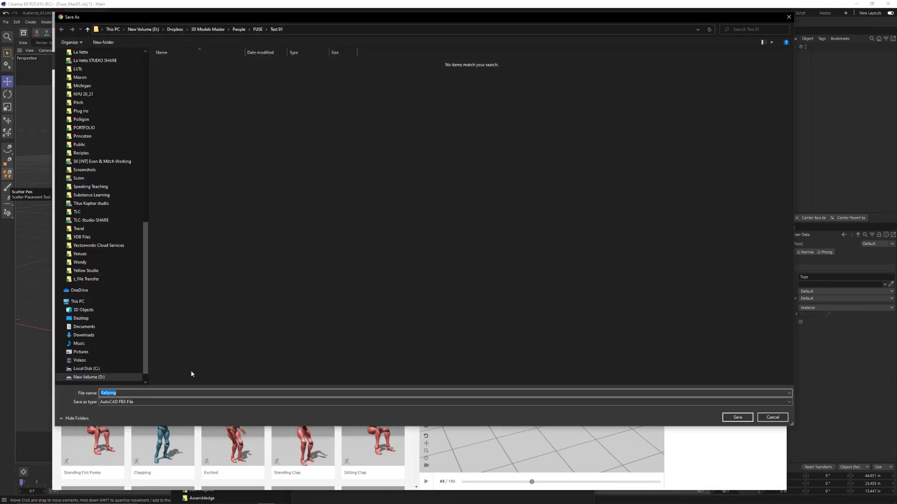
click(737, 417)
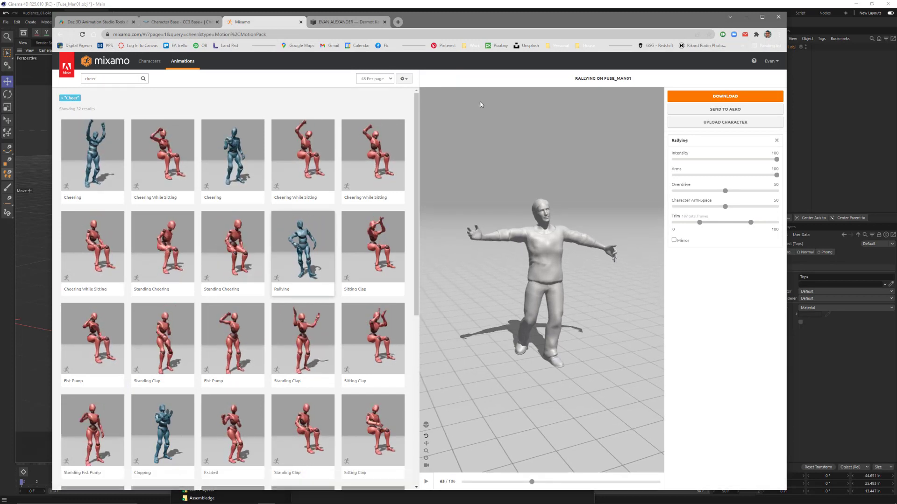
Switch to Cinema 4D, create a new empty project and close the Fuse_Man01.obj project without saving
drag(522, 21, 0, 33)
click(524, 200)
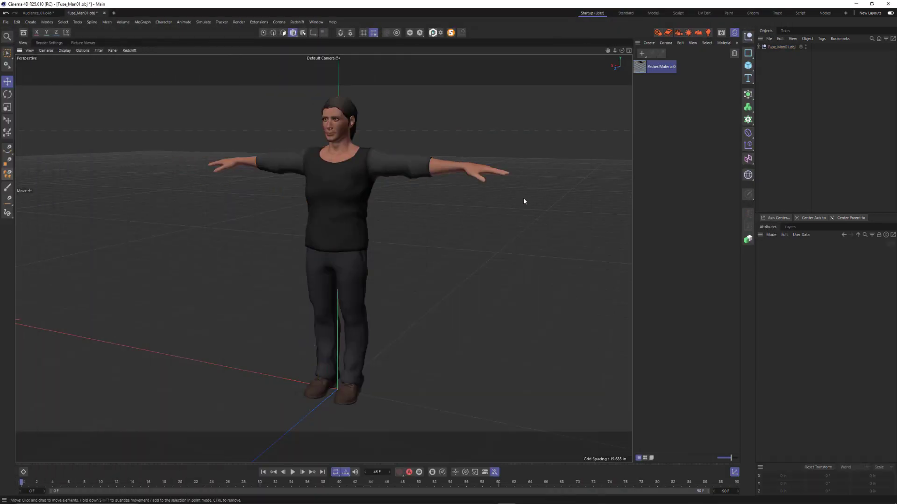
click(113, 13)
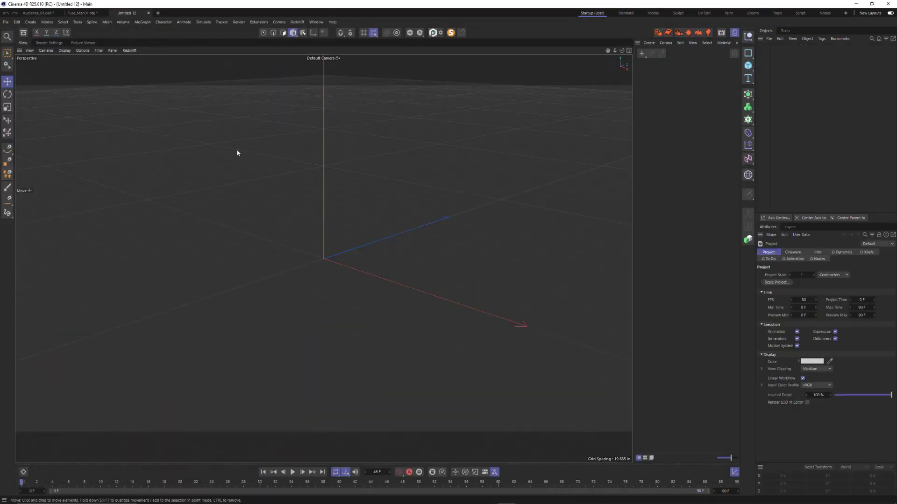
click(81, 13)
click(104, 12)
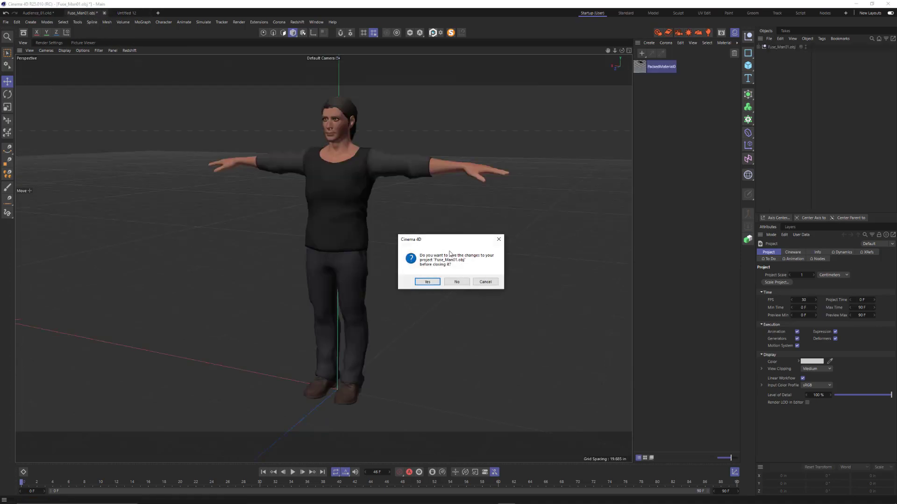
click(456, 282)
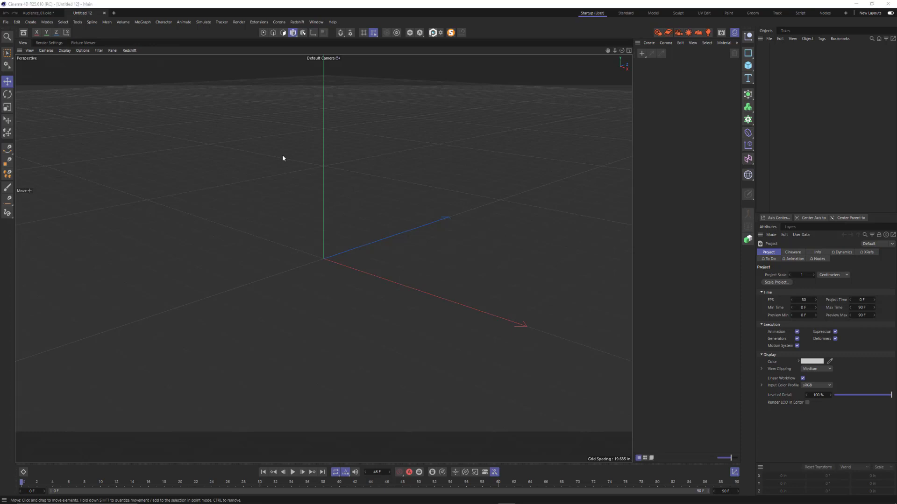
Switch to File Explorer and open the Test 01 folder inside the FUSE folder
key(alt+Tab)
key(alt+Tab)
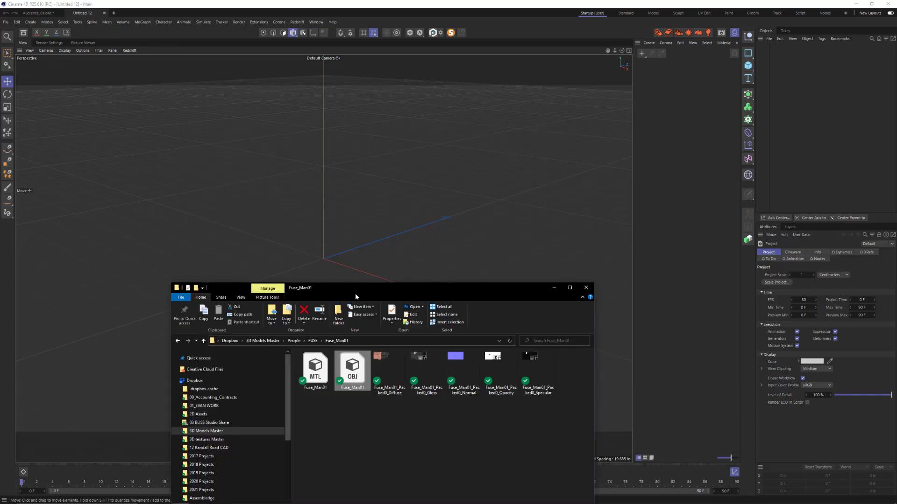
drag(354, 281, 306, 97)
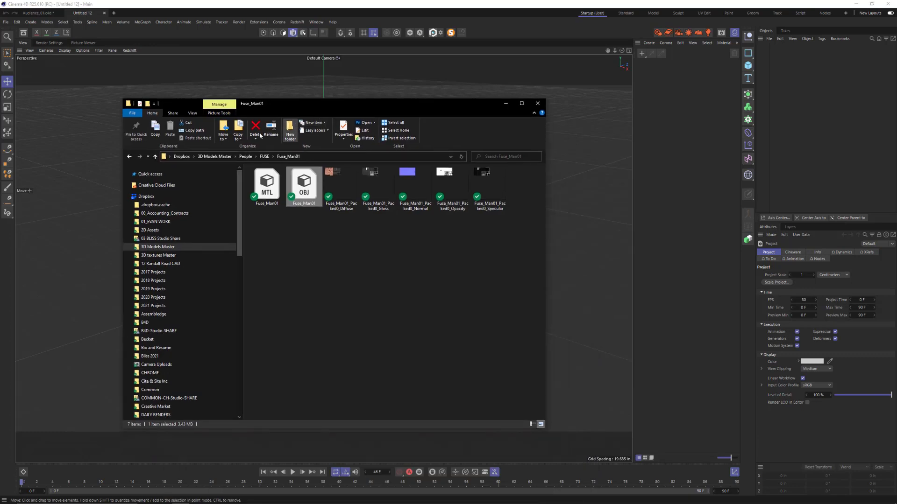
click(264, 157)
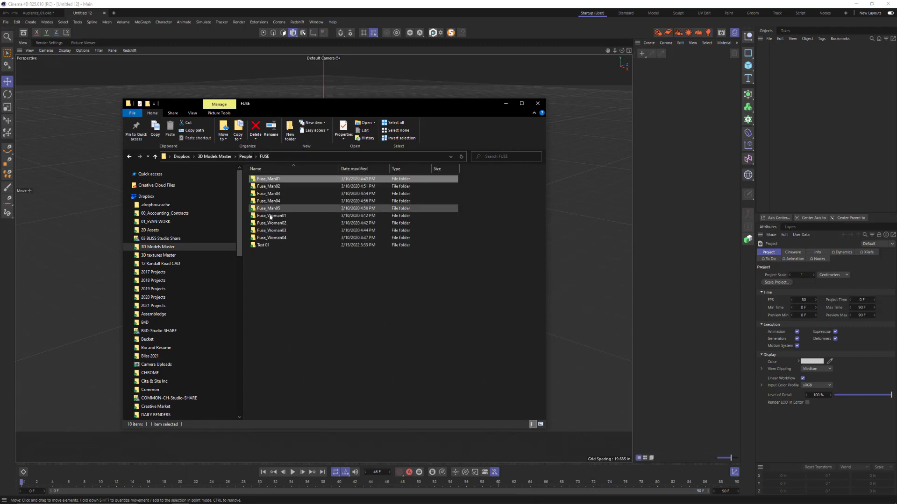
double_click(273, 245)
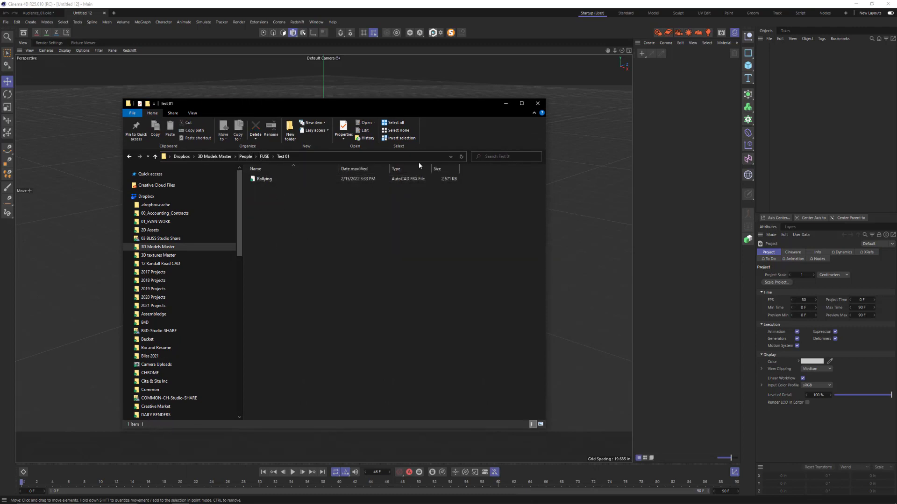
Import the Rallying FBX file into the empty Cinema 4D project, keeping Y Axis as up axis and Material set to None
drag(421, 108, 709, 134)
drag(555, 209, 275, 198)
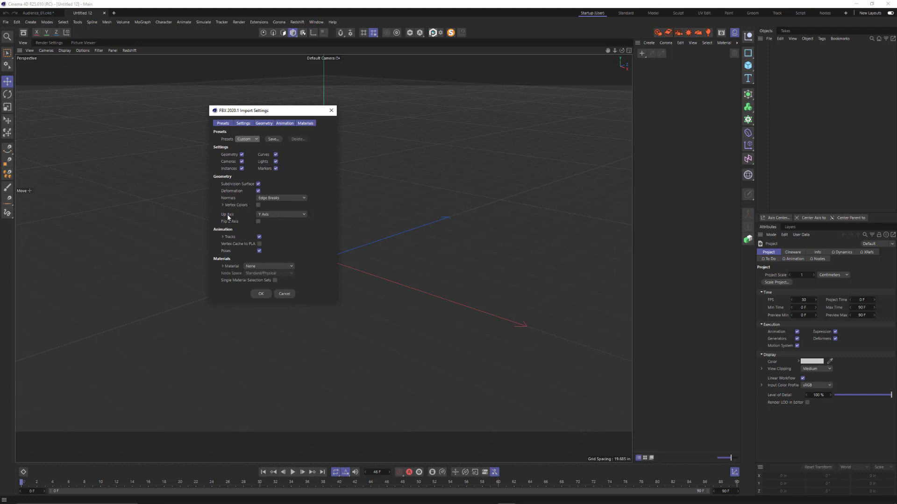
drag(309, 112, 238, 107)
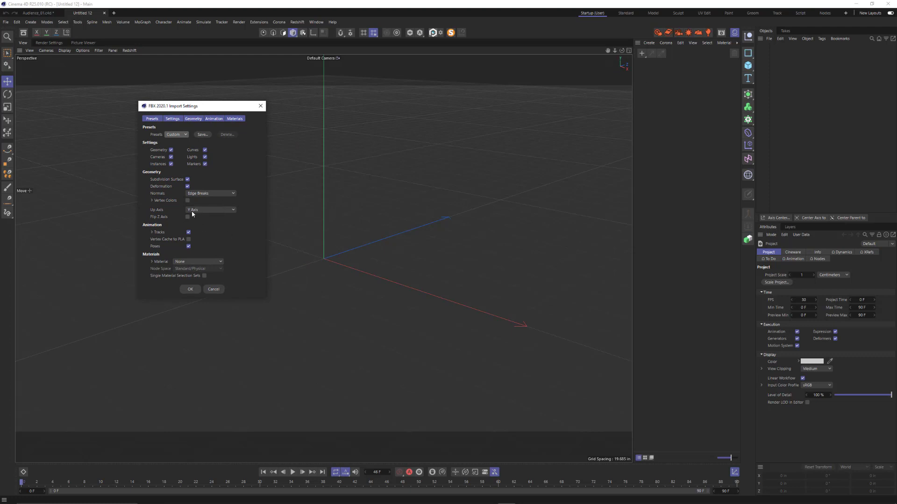
click(189, 289)
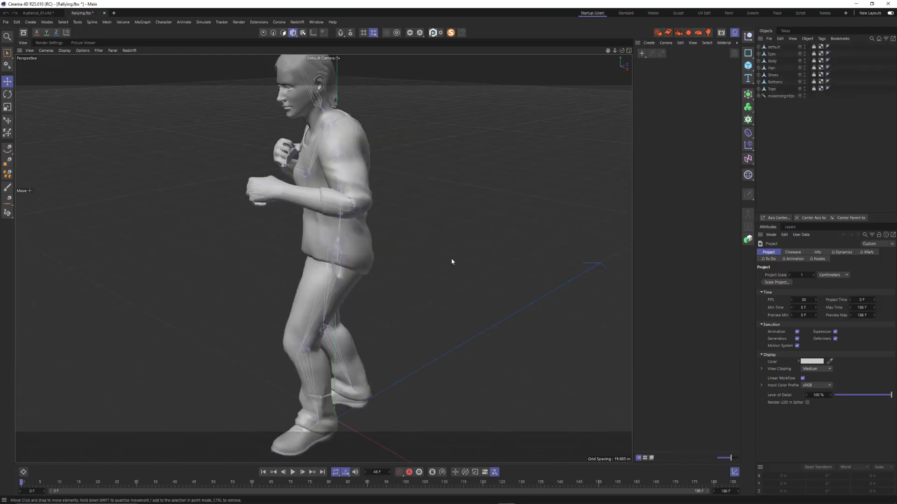
Play back the imported rallying animation, move the timeline to frame 25 and examine the pose from the front
alt+right_drag(419, 163, 361, 193)
alt+drag(366, 193, 475, 188)
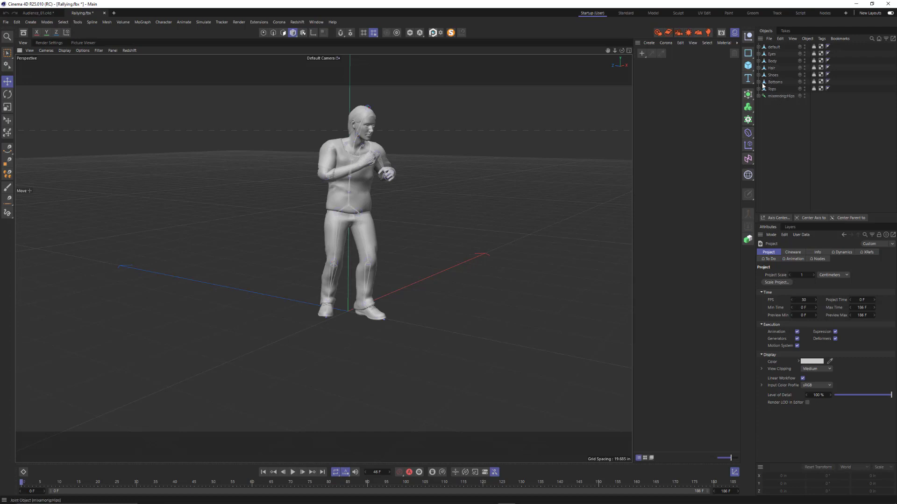
click(293, 472)
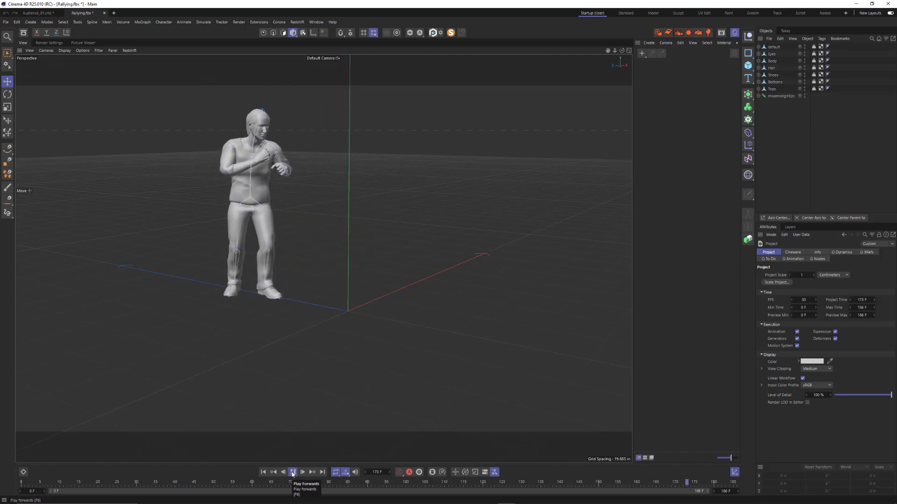
click(293, 472)
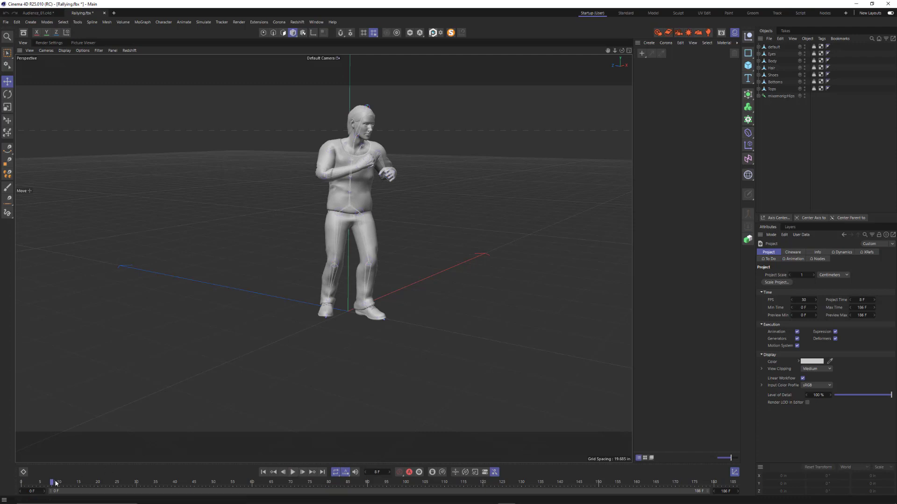
drag(53, 484, 117, 487)
alt+drag(323, 259, 248, 266)
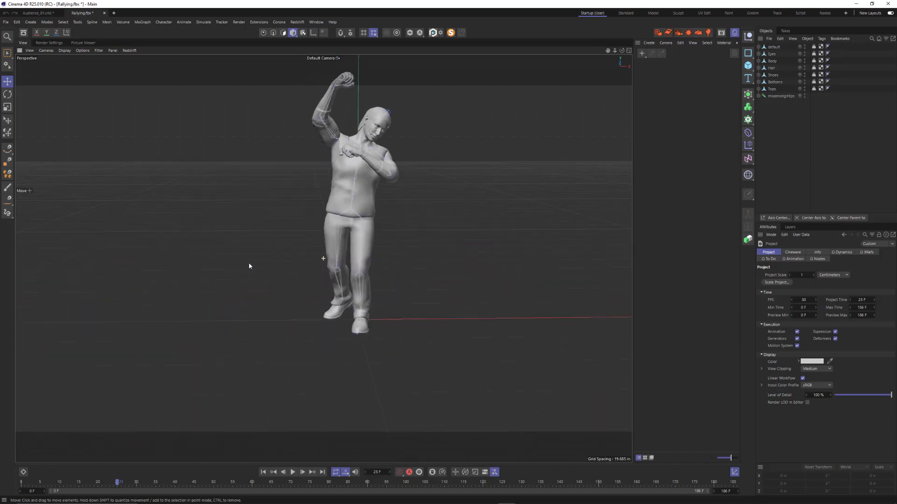
Move the timeline to frame 45 and examine the character's pose from the back and the side
drag(117, 484, 193, 489)
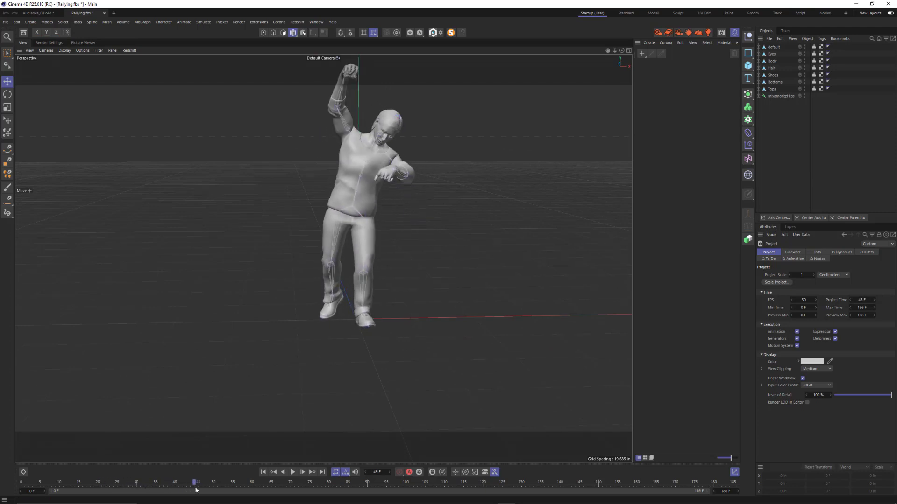
alt+drag(308, 220, 501, 210)
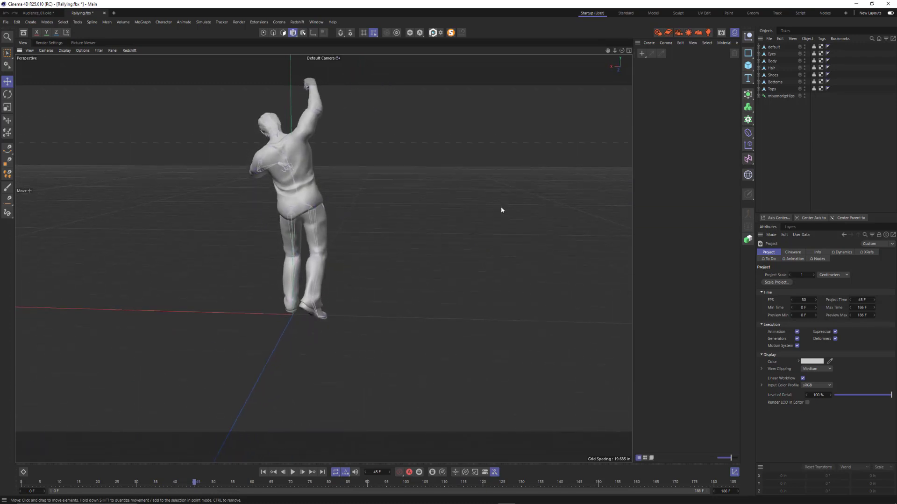
alt+drag(400, 202, 228, 252)
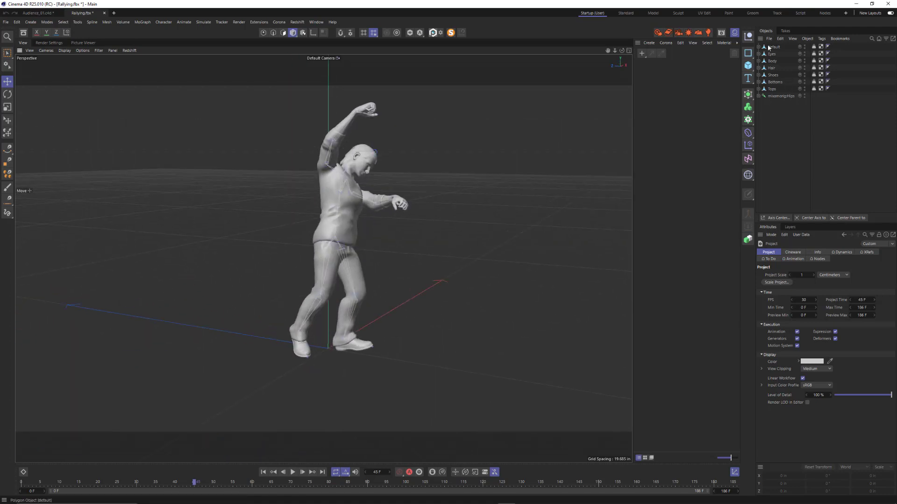
Group all the character meshes and the joint hierarchy under one null and create a Current State to Object copy of it
drag(789, 154, 771, 46)
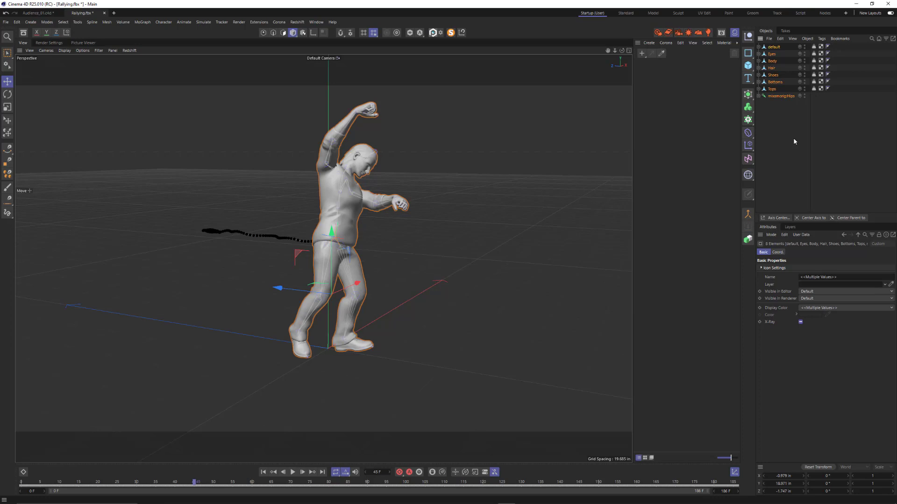
key(alt+g)
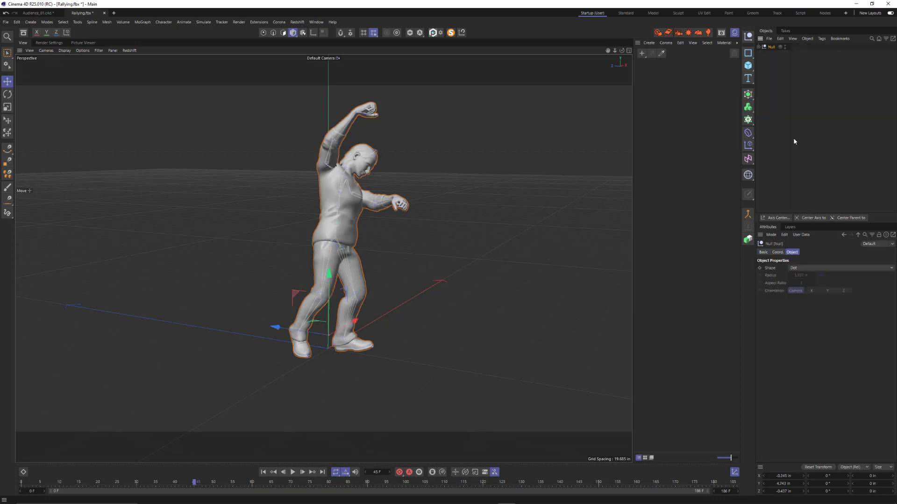
right_click(772, 49)
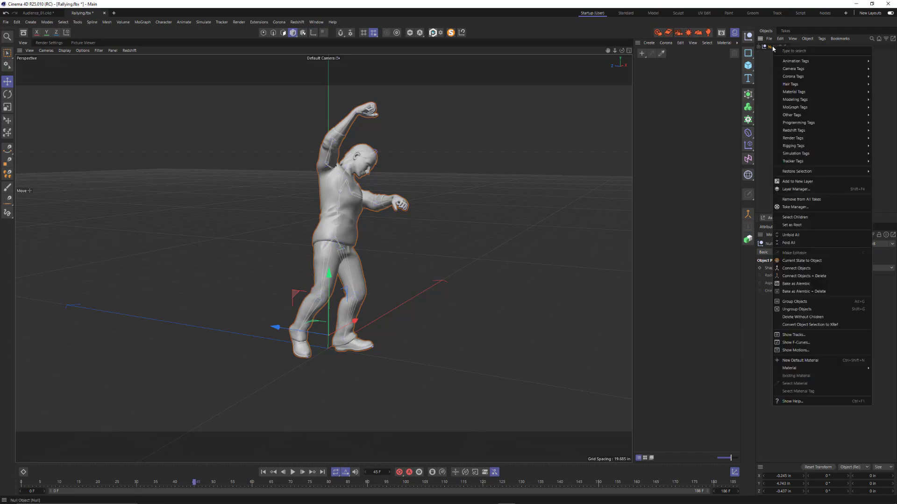
click(811, 260)
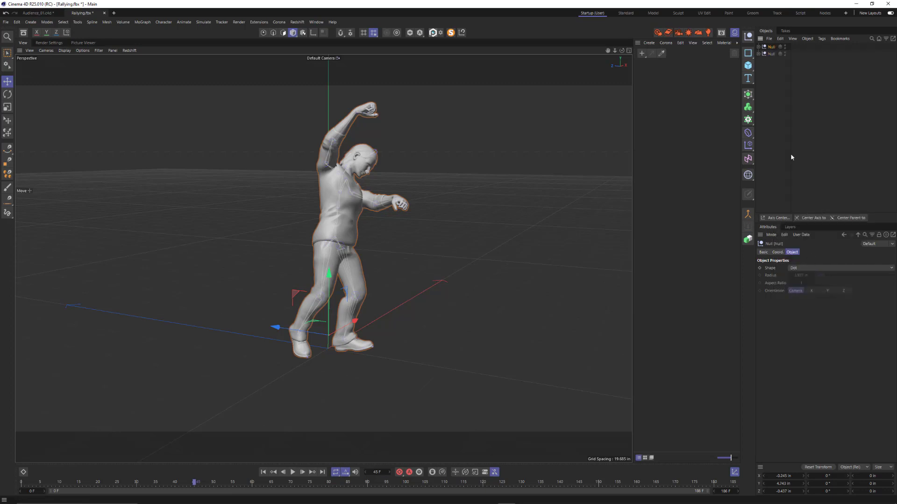
Hide the original animated group and delete the mixamorig:Hips joint hierarchy from the frozen copy
click(785, 46)
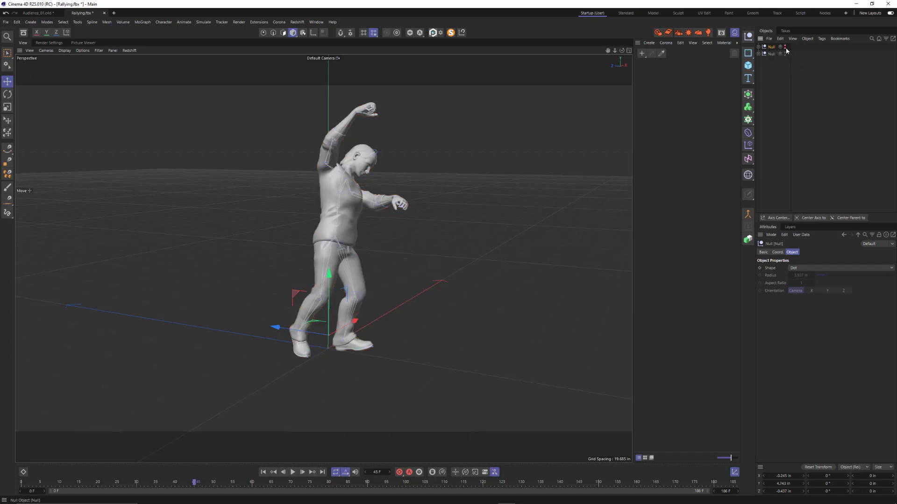
click(771, 54)
click(759, 54)
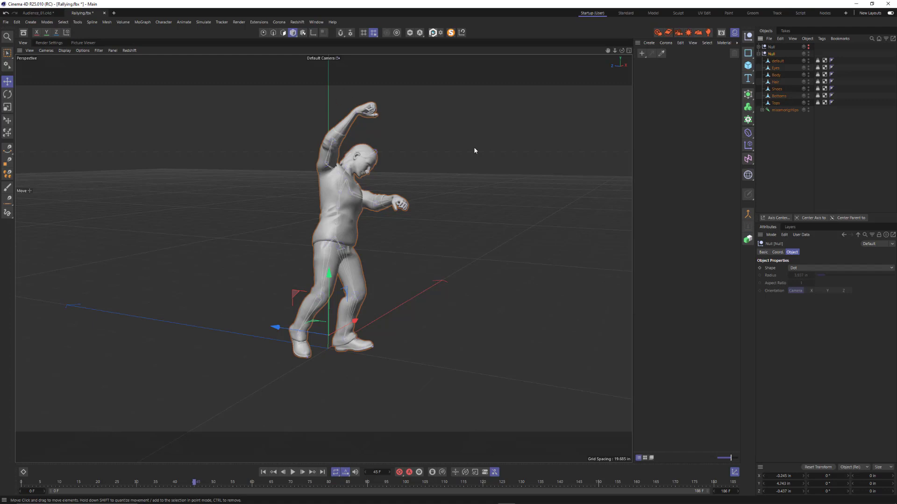
click(785, 110)
key(Delete)
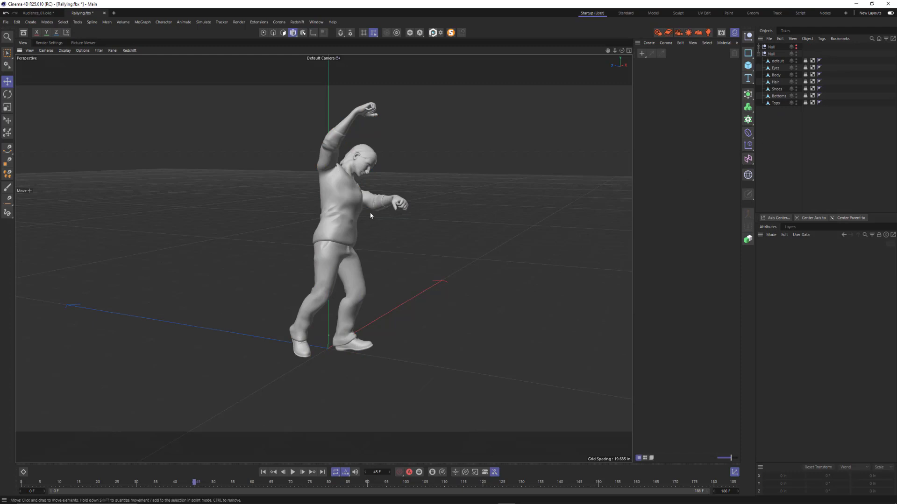
Hide the Material Manager and merge the copy's seven meshes, default through Tops, with Connect Objects + Delete
mouse_move(371, 214)
alt+mouse_down()
mouse_move(230, 212)
mouse_move(354, 210)
alt+mouse_up()
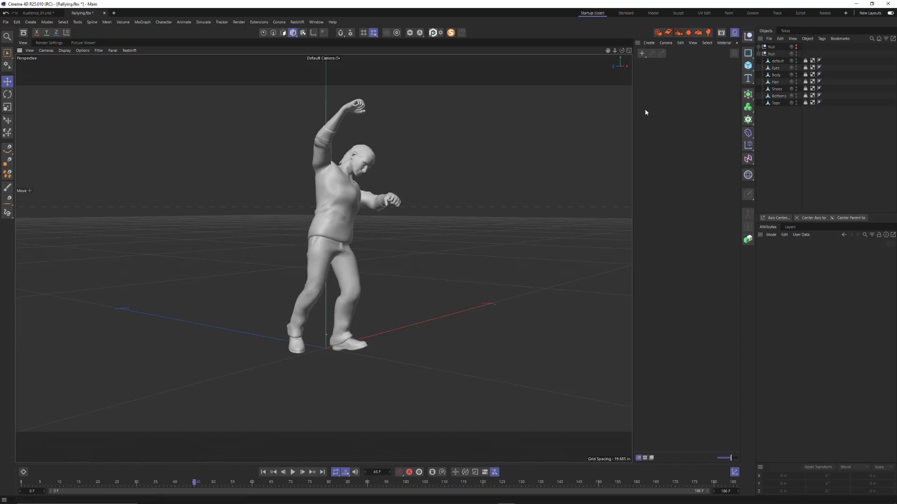
click(735, 33)
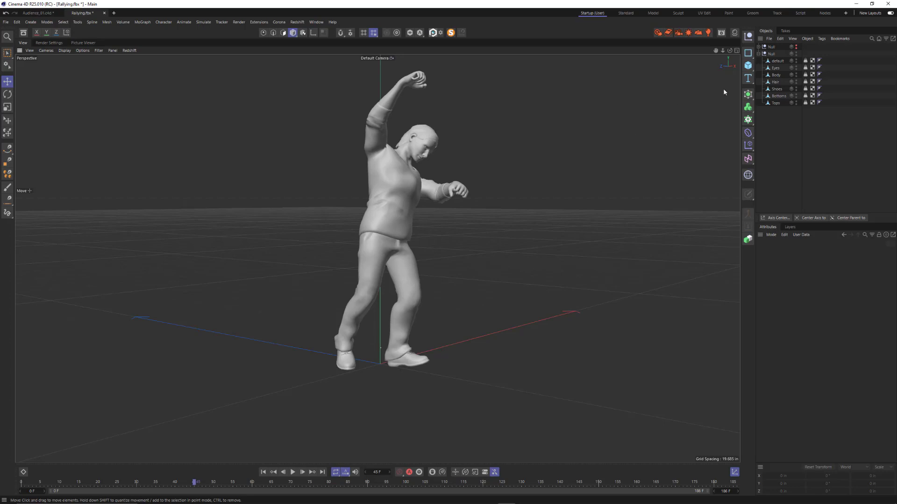
click(777, 61)
shift+click(770, 102)
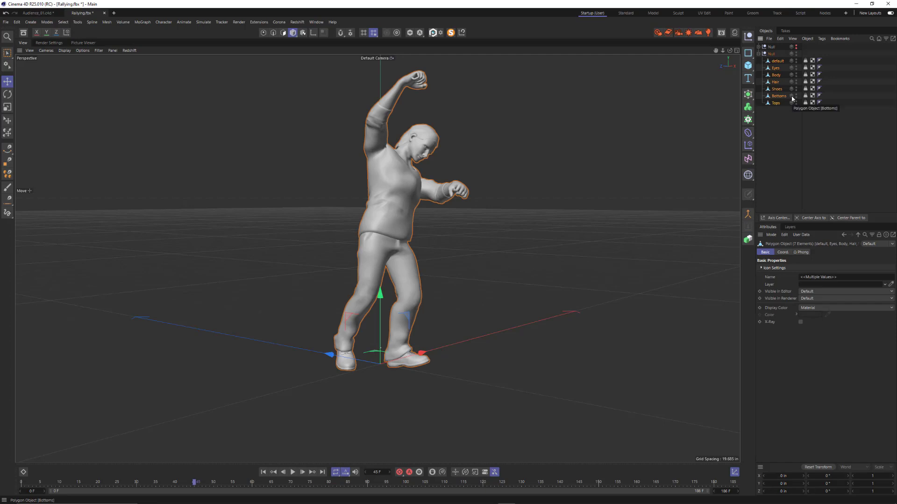
right_click(779, 61)
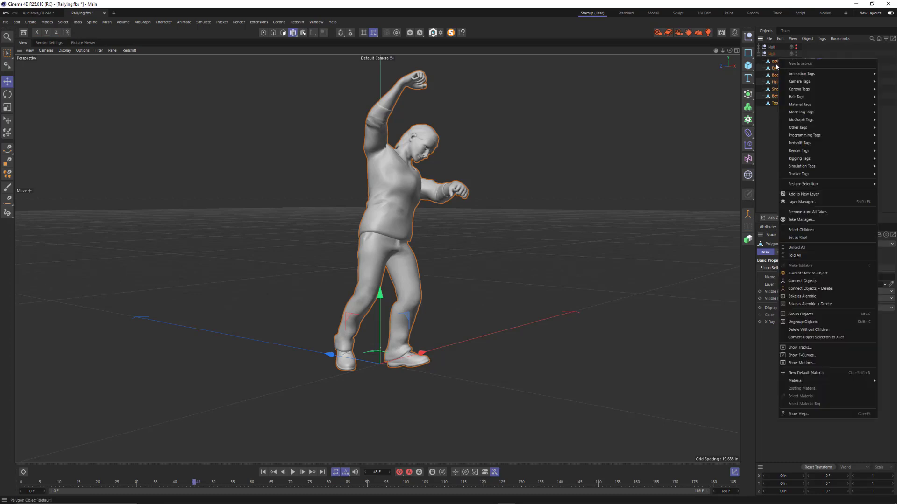
click(821, 289)
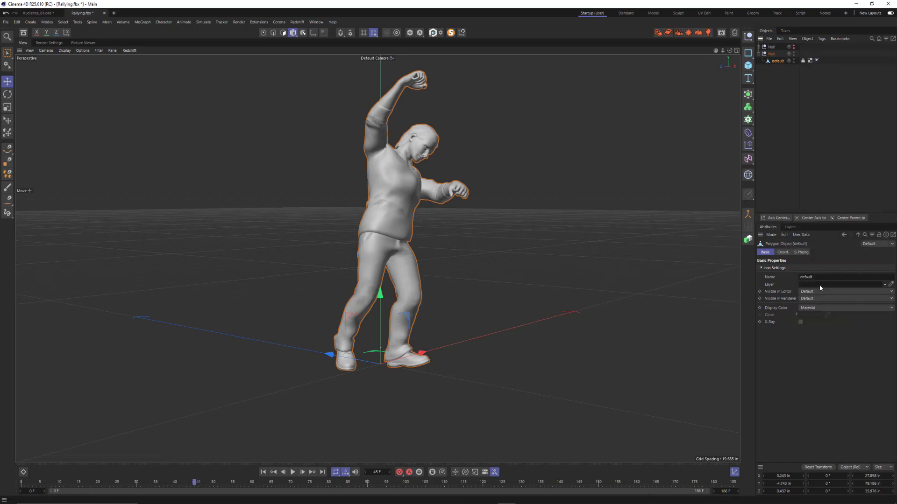
Rename the merged mesh Cheer01, take it out of its null and move it to about 77 in along X
double_click(777, 61)
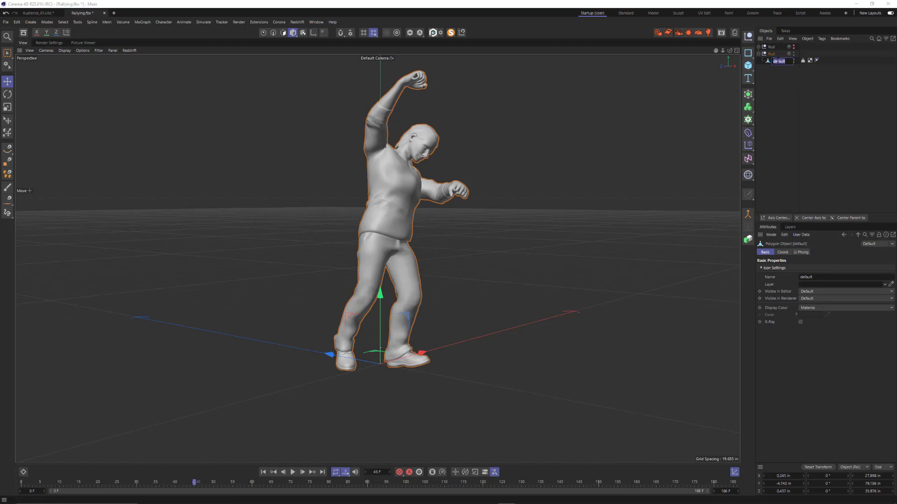
text(Cheer01)
key(Return)
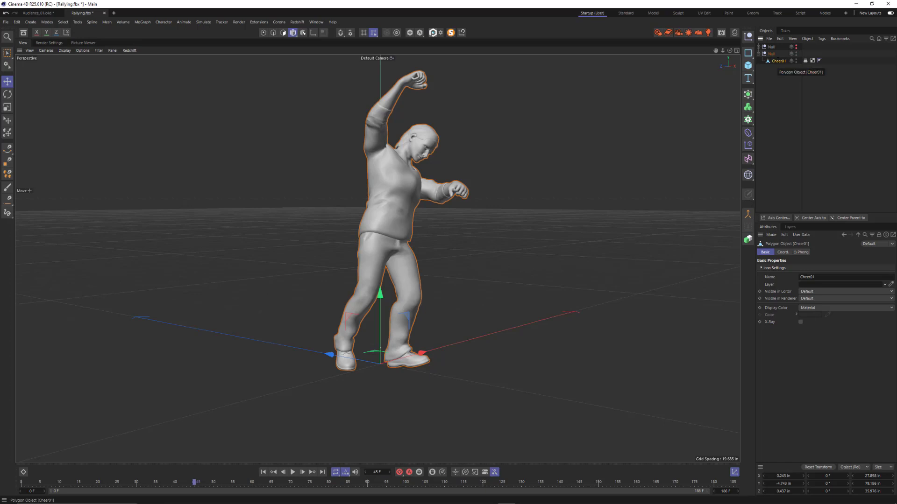
drag(777, 62, 779, 80)
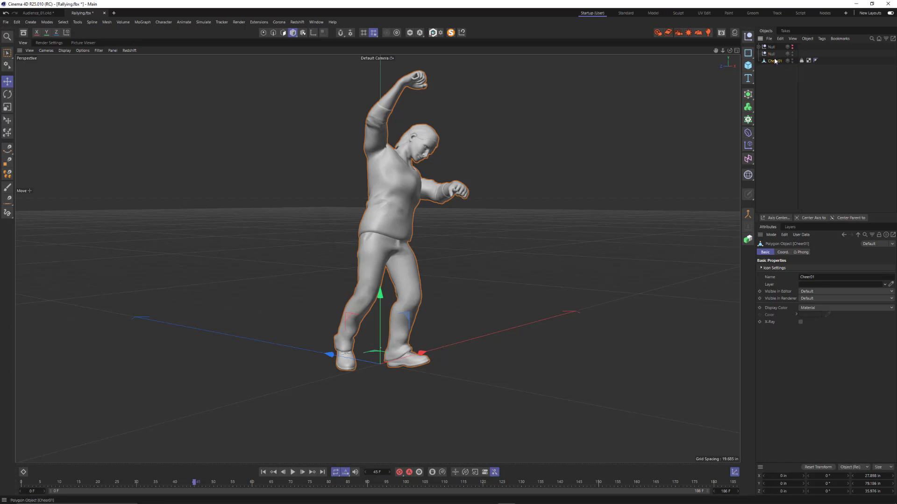
drag(417, 357, 551, 339)
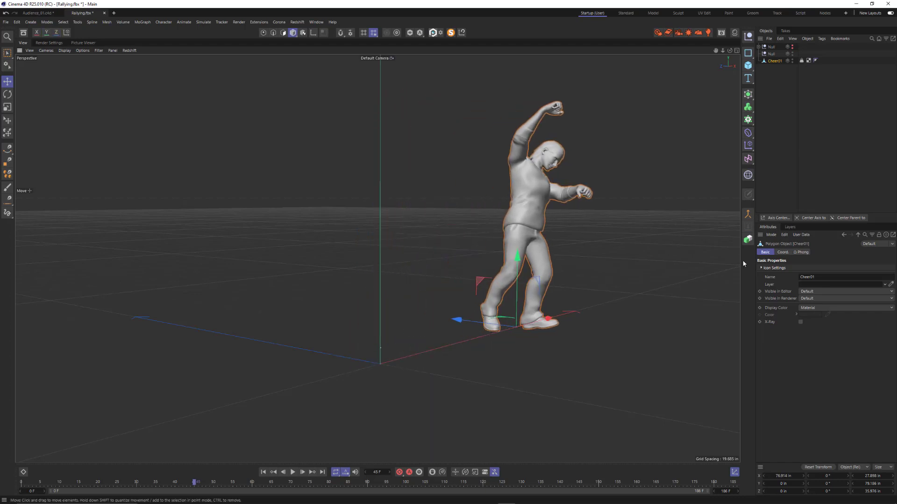
Unhide the original animated group and create a Current State to Object copy of its pose at frame 73
click(793, 46)
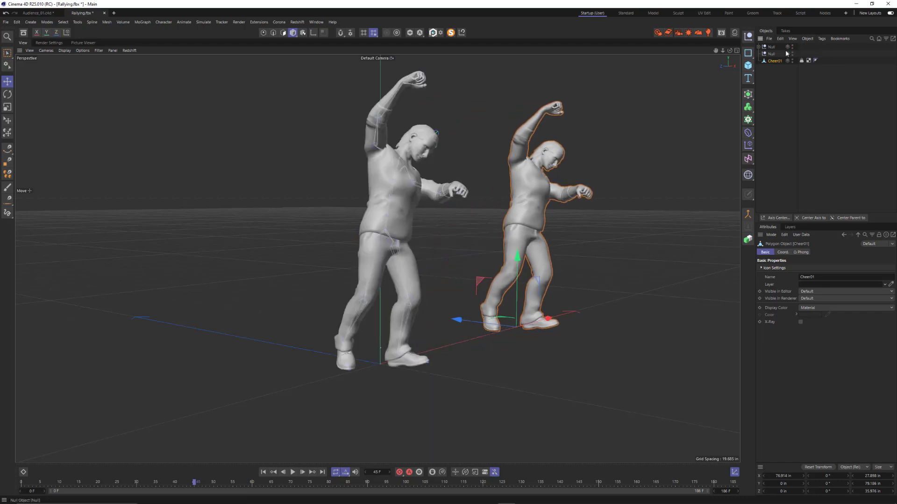
drag(194, 483, 302, 483)
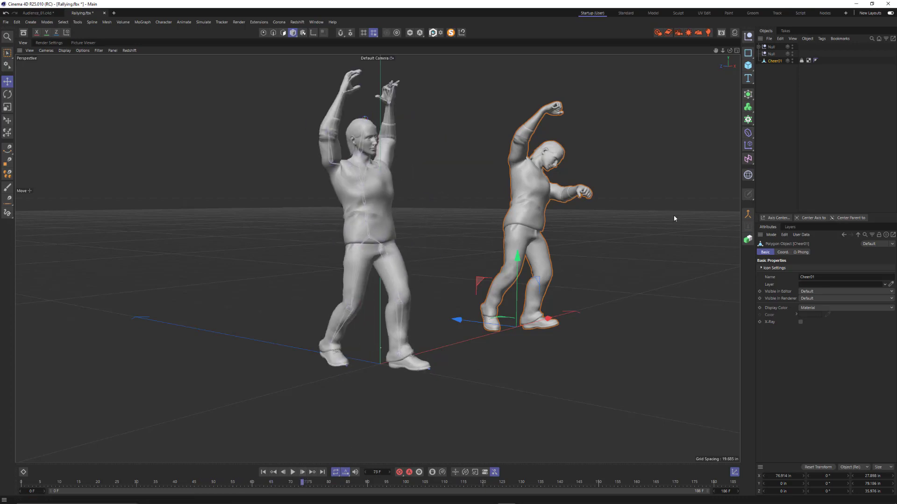
right_click(772, 48)
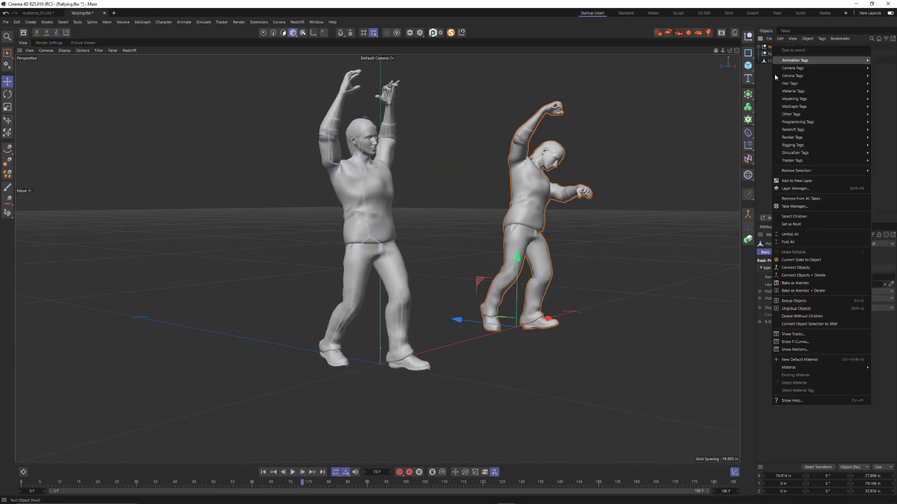
click(810, 263)
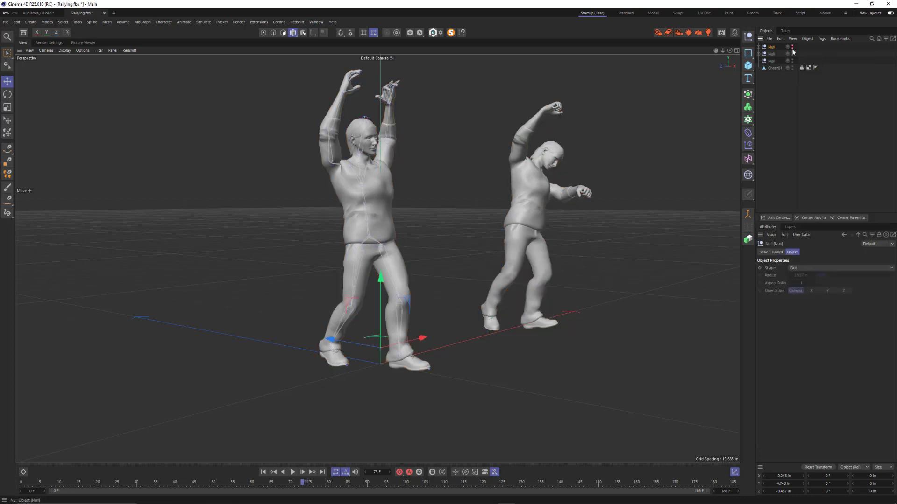
Expand the second pose copy and delete its mixamorig:Hips joint hierarchy
click(758, 53)
click(779, 110)
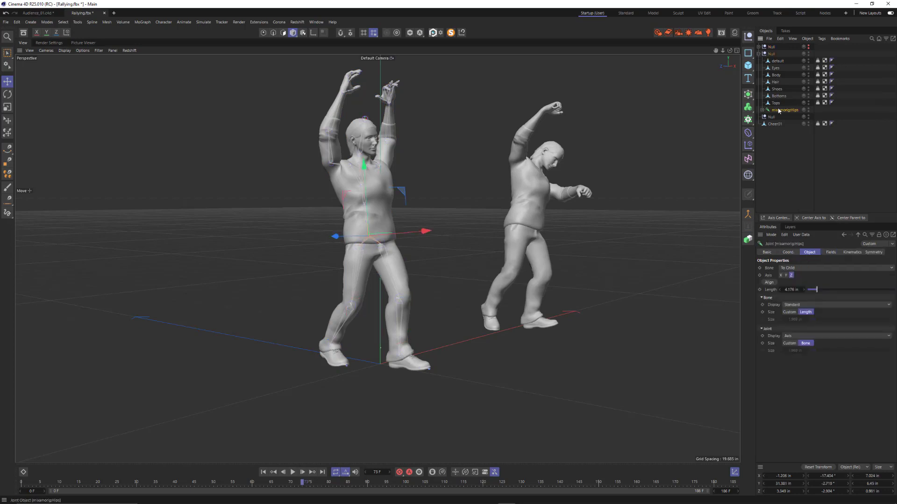
key(Delete)
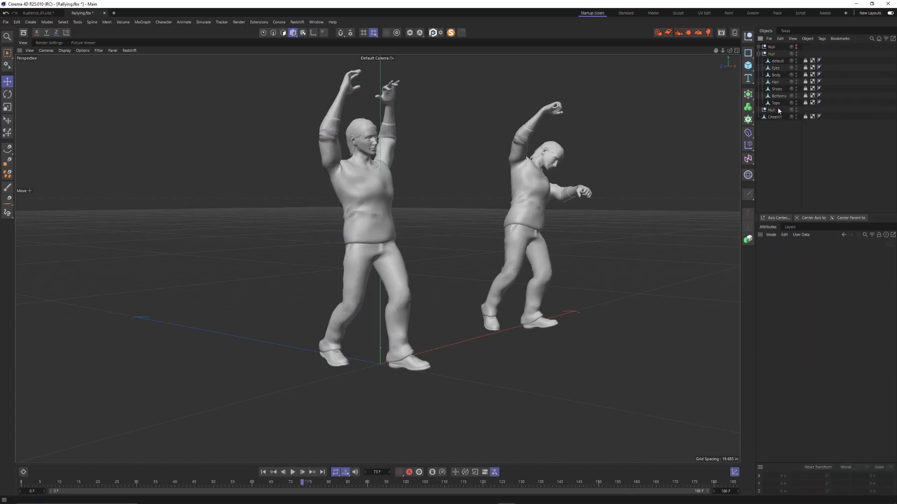
Move the second pose copy about 34 in along negative X, then delete that copy with its meshes
click(771, 54)
drag(422, 362, 393, 296)
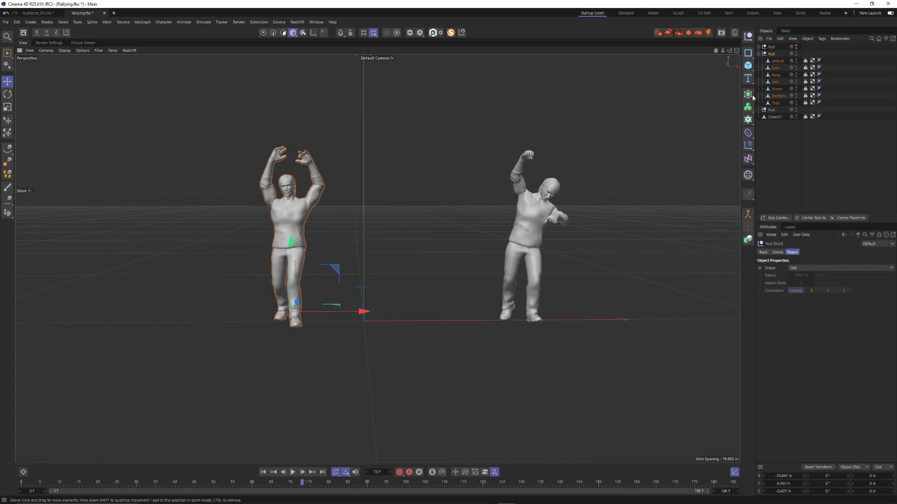
click(758, 54)
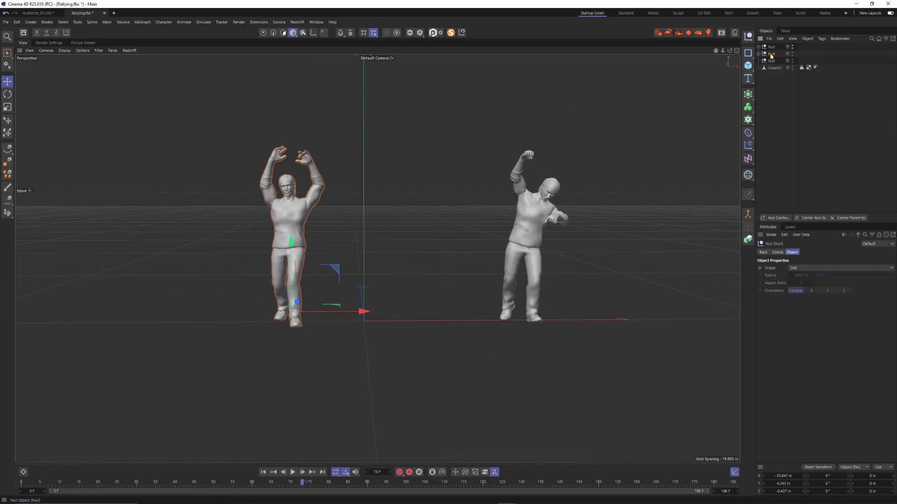
key(Delete)
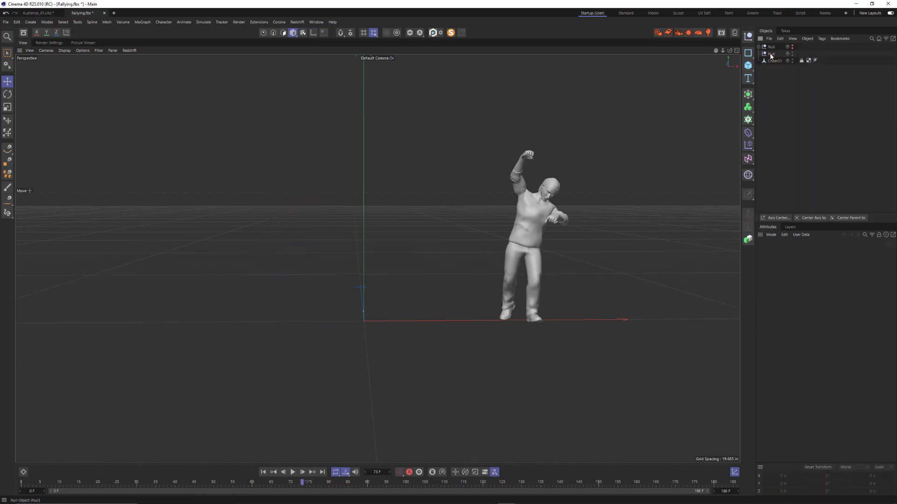
Select the Cheer01 mesh and examine the frozen figure from the front and from behind
click(773, 61)
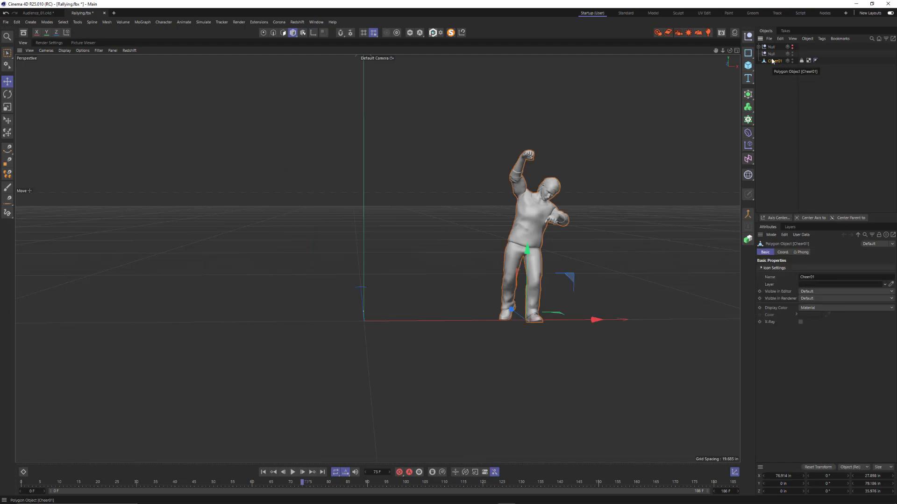
alt+middle_drag(563, 228, 448, 231)
scroll(449, 231, up, 3)
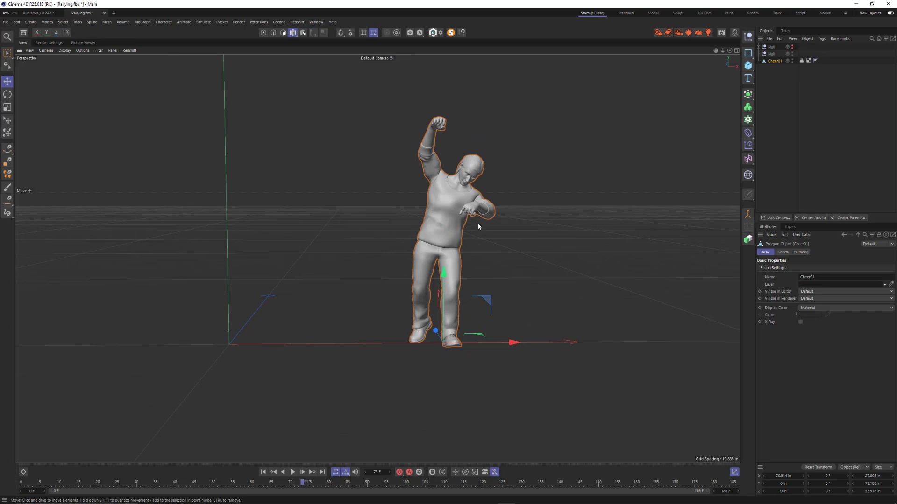
alt+drag(452, 249, 616, 242)
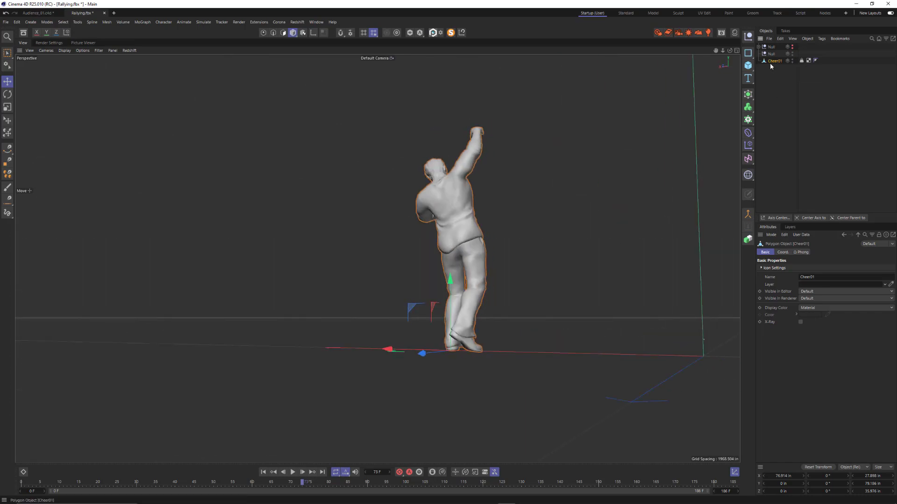
Switch to the Audience_01.c4d project and examine the stage and the open audience floor in front of it
click(38, 13)
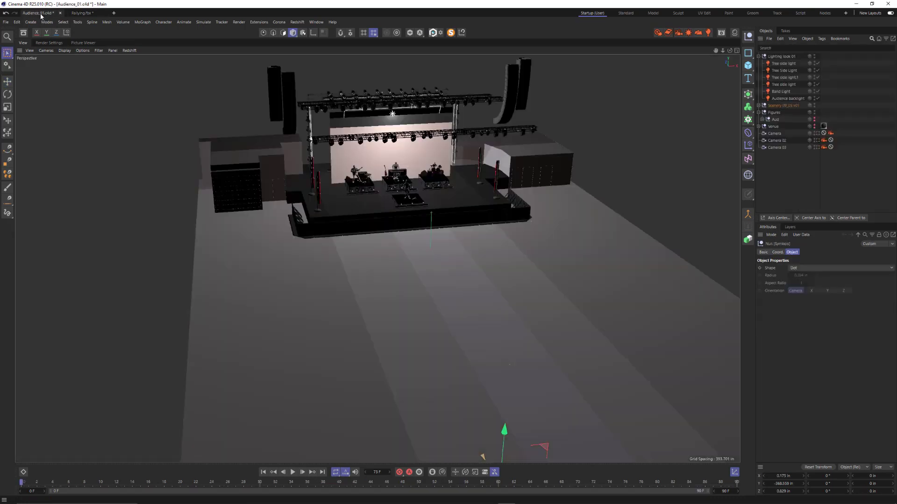
alt+drag(489, 226, 444, 287)
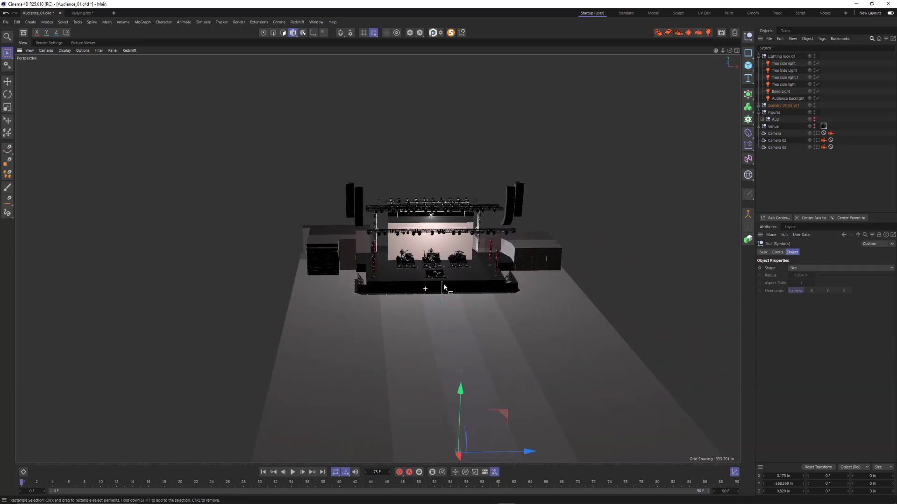
alt+right_drag(445, 288, 372, 278)
alt+drag(372, 279, 299, 259)
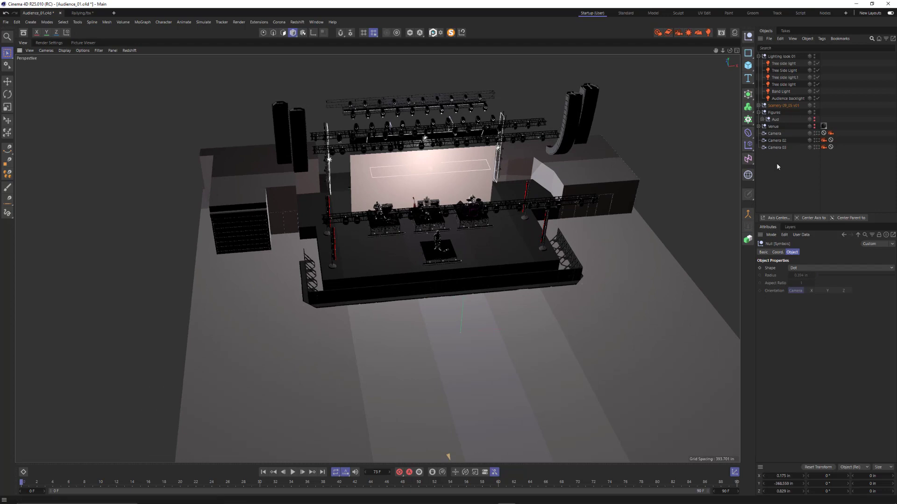
alt+middle_drag(517, 272, 447, 193)
alt+right_drag(464, 234, 391, 275)
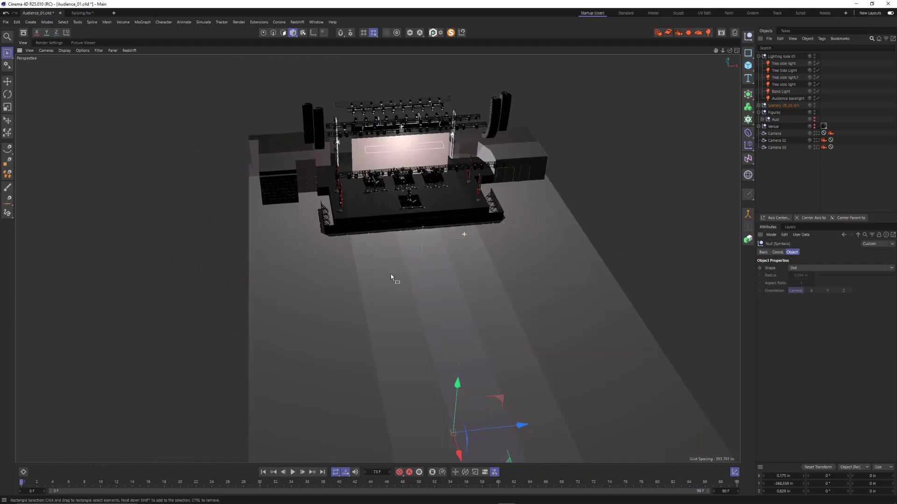
Paste the copied Cheer01 figure into the Audience_01 scene and check its size and placement in front of the stage
alt+drag(390, 274, 531, 322)
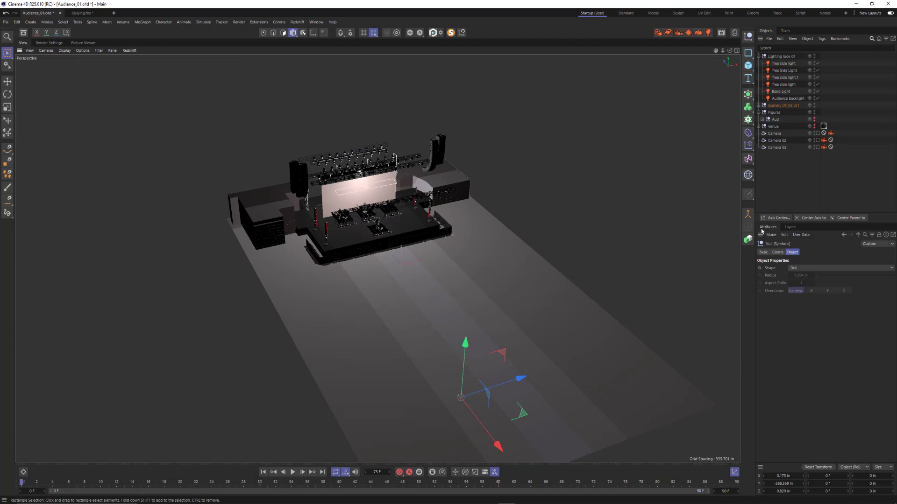
click(791, 168)
key(ctrl+v)
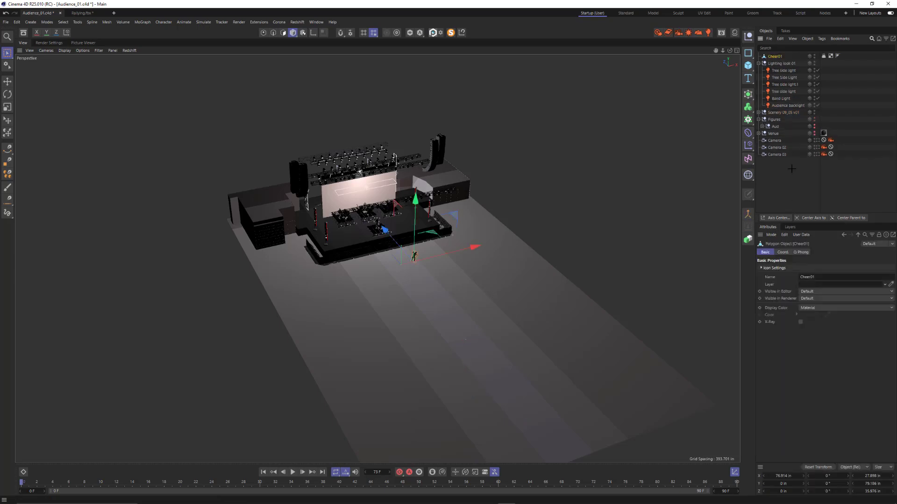
scroll(612, 223, up, 5)
alt+right_drag(612, 222, 696, 208)
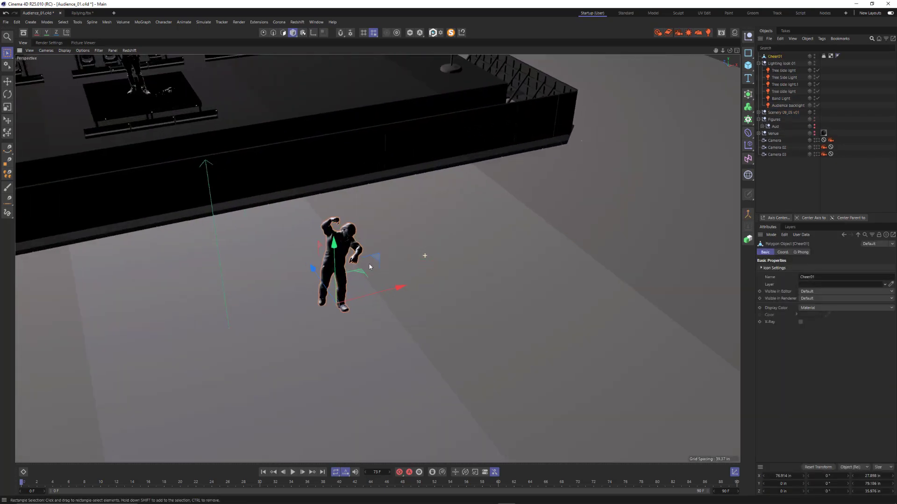
alt+drag(336, 280, 345, 304)
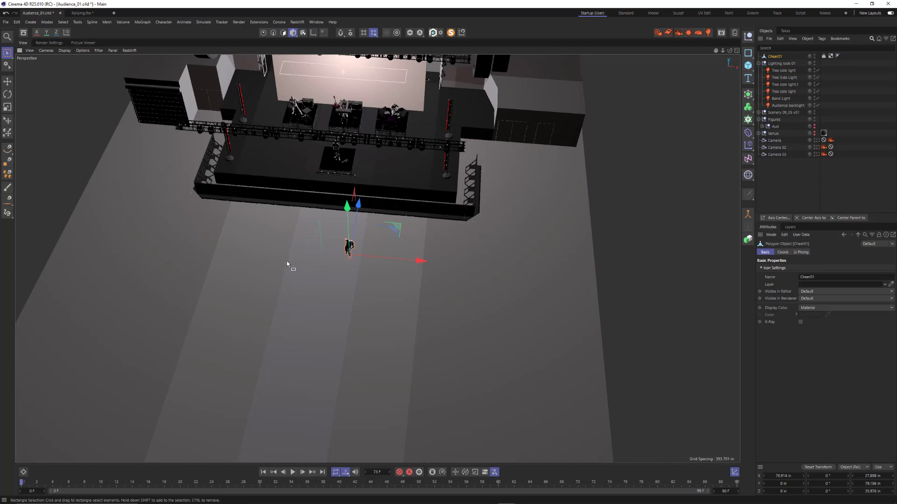
scroll(286, 265, down, 5)
alt+drag(262, 296, 143, 208)
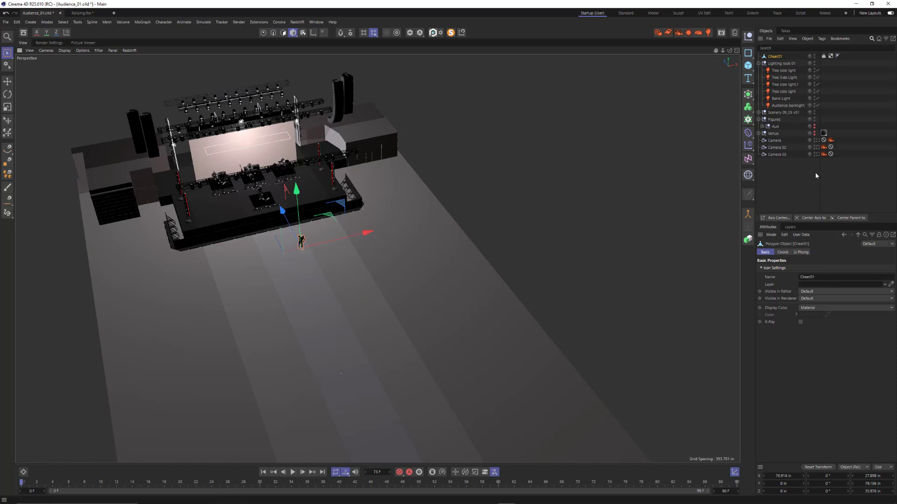
Deselect the figure and switch to a full-size Top view framing the stage and the audience floor
click(799, 180)
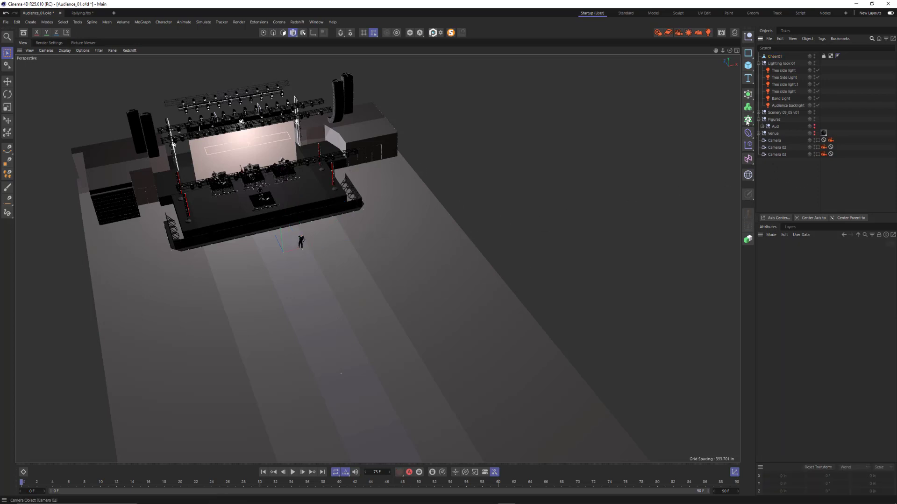
click(736, 50)
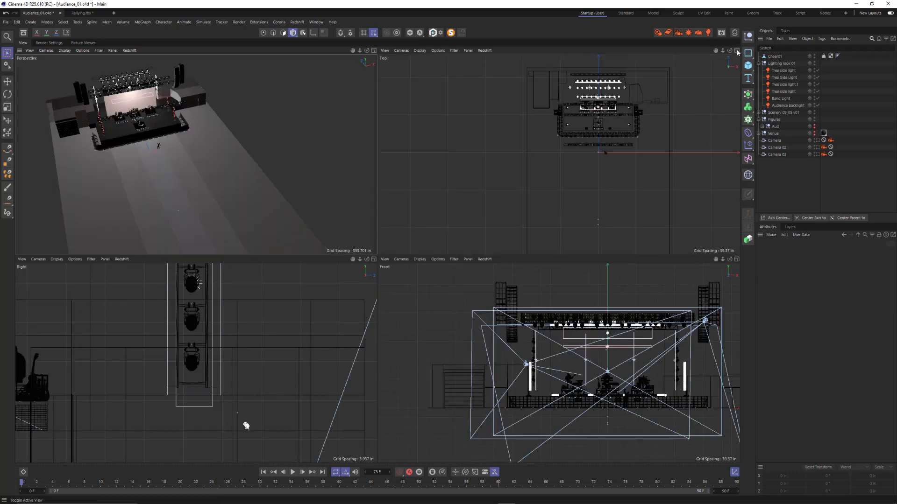
click(736, 51)
alt+right_drag(473, 228, 490, 240)
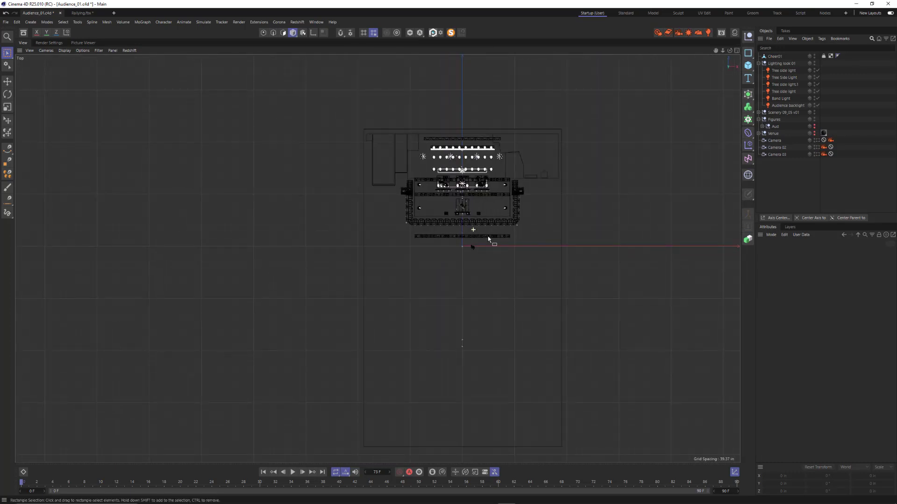
alt+middle_drag(432, 269, 383, 229)
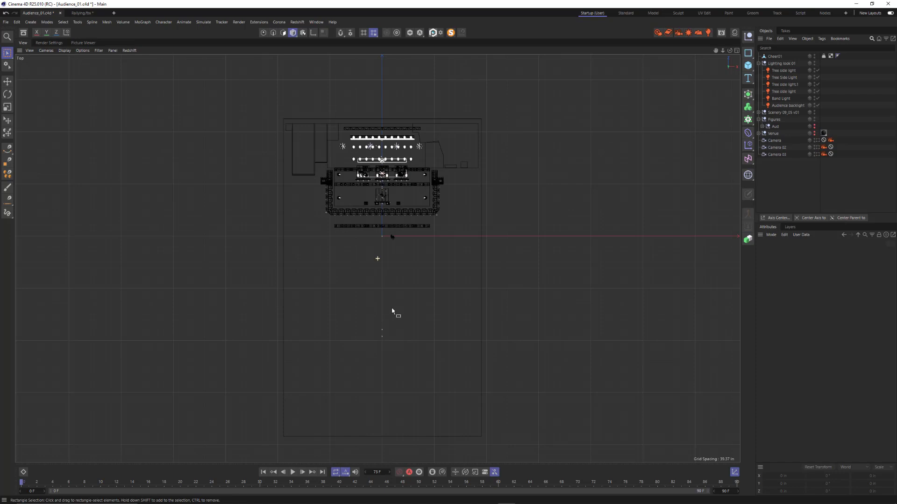
scroll(392, 311, up, 3)
scroll(392, 311, down, 2)
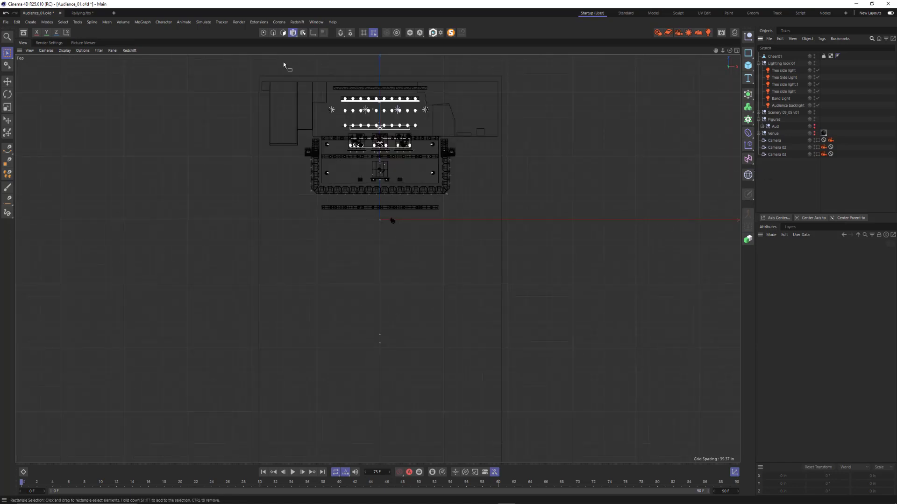
With the Polygon Pen in Points draw mode, start an audience-area outline at the left venue wall and trace it around the stage front
click(107, 22)
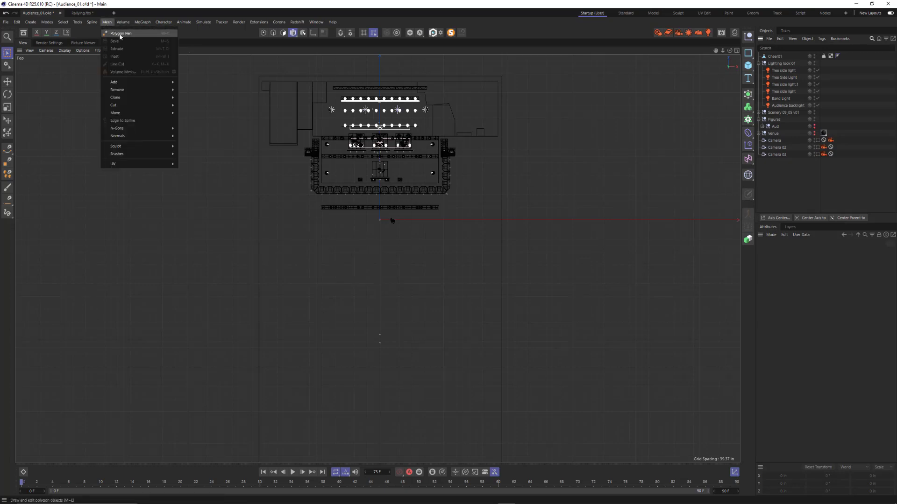
click(120, 33)
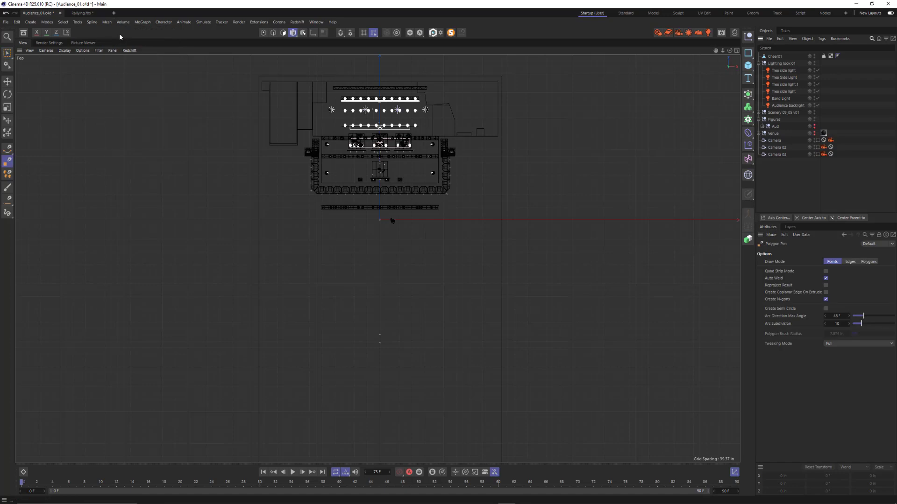
click(262, 34)
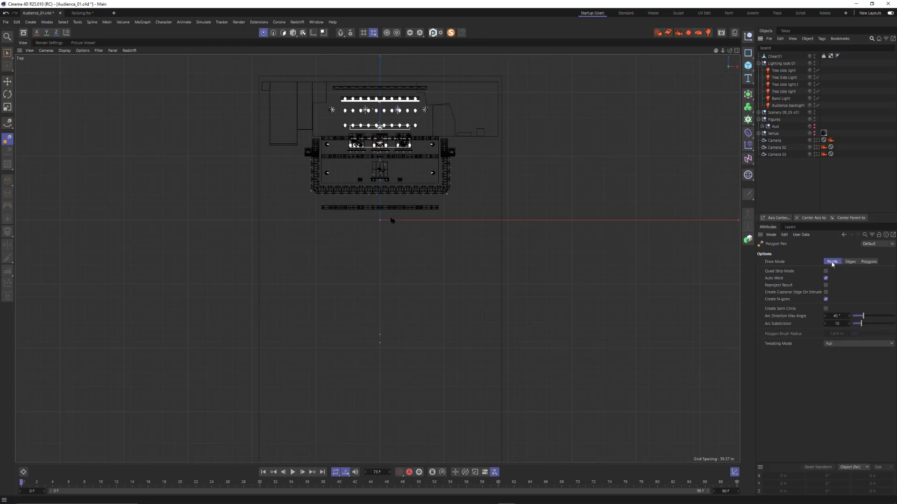
click(850, 261)
click(868, 262)
click(832, 261)
click(263, 157)
click(308, 158)
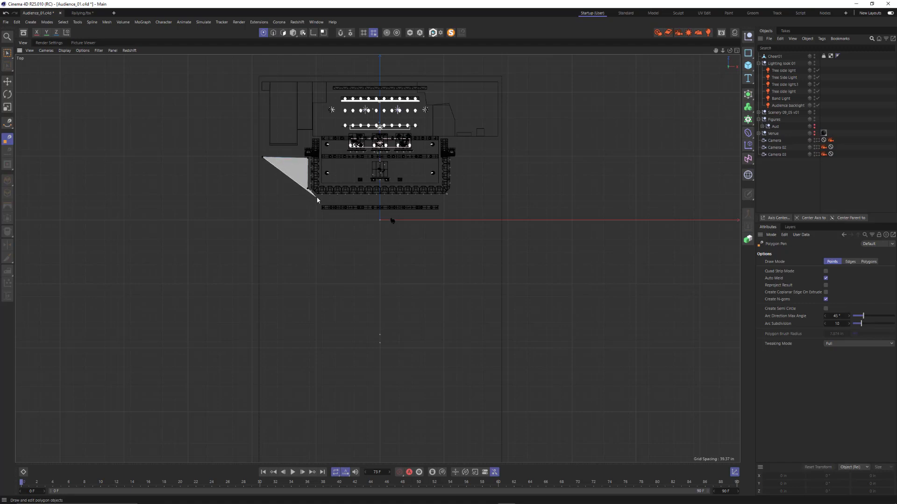
click(319, 197)
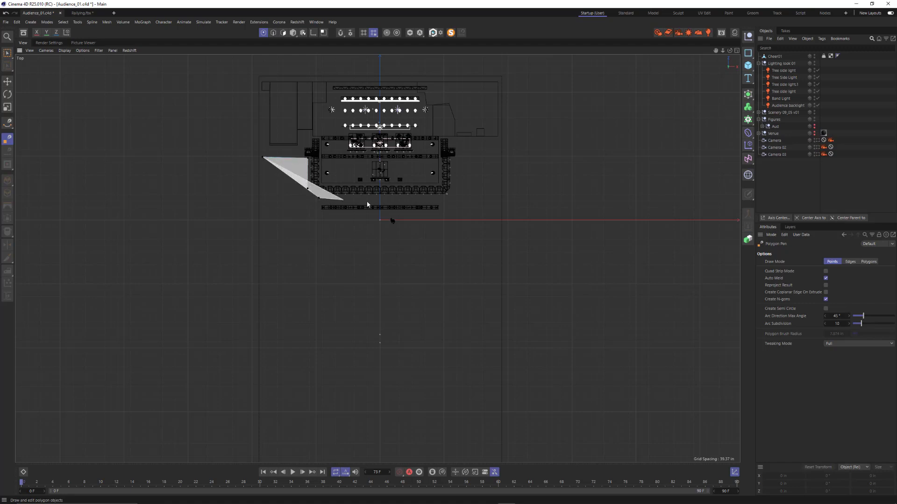
click(444, 196)
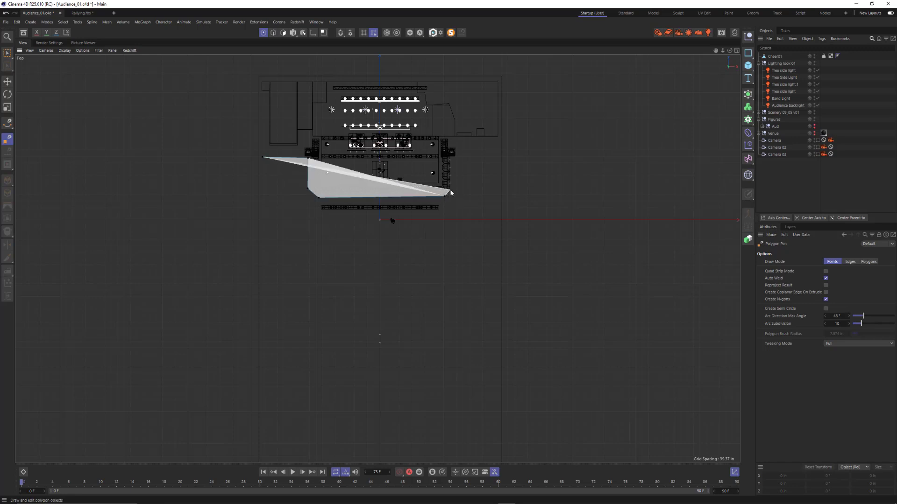
click(451, 190)
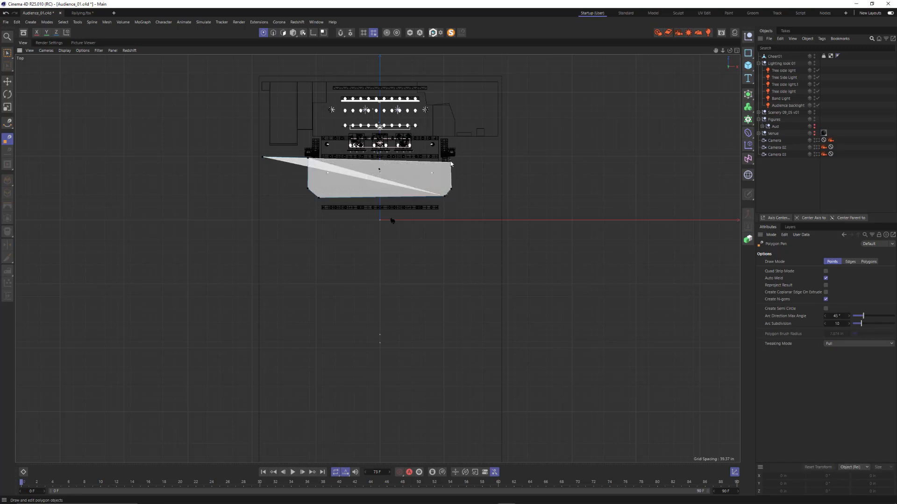
click(451, 159)
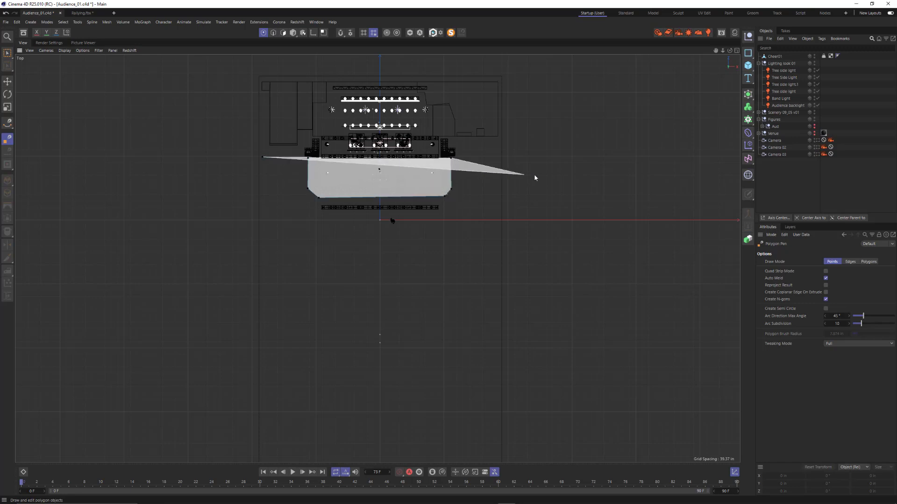
Continue the outline along the right venue wall, across a pointed rear edge and up to the left wall, and finish the polygon
click(500, 157)
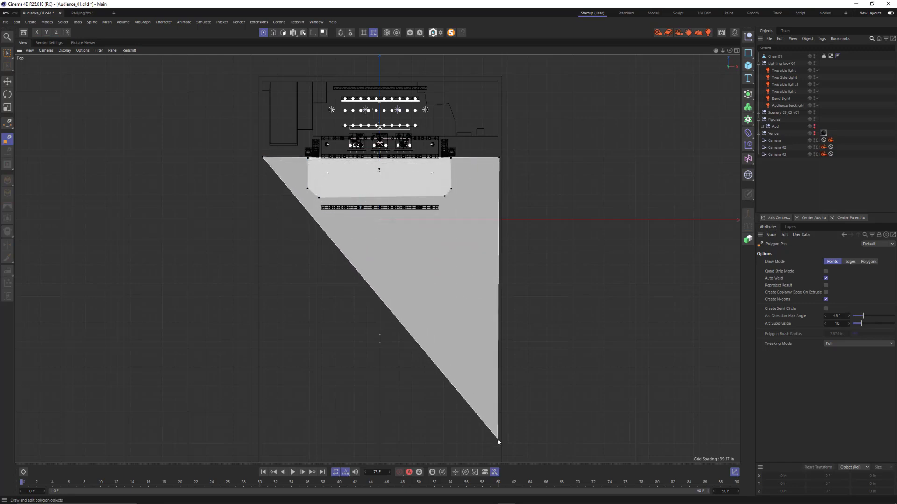
click(497, 440)
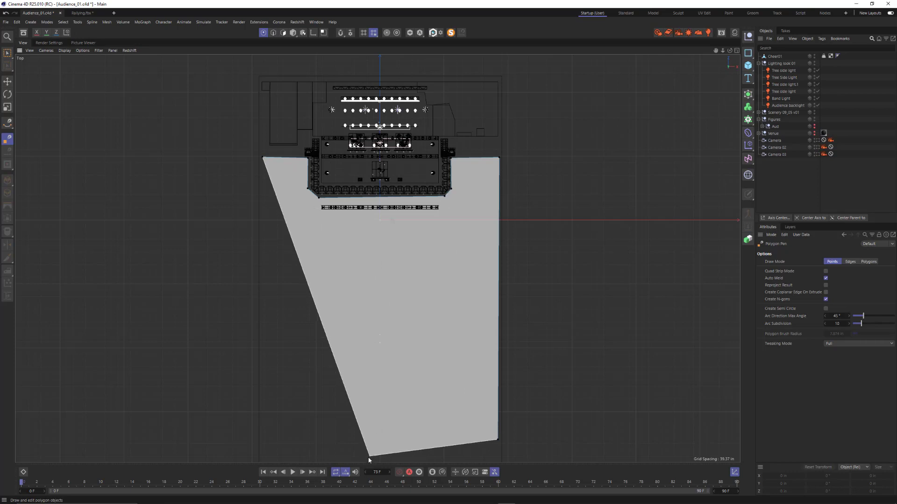
click(368, 458)
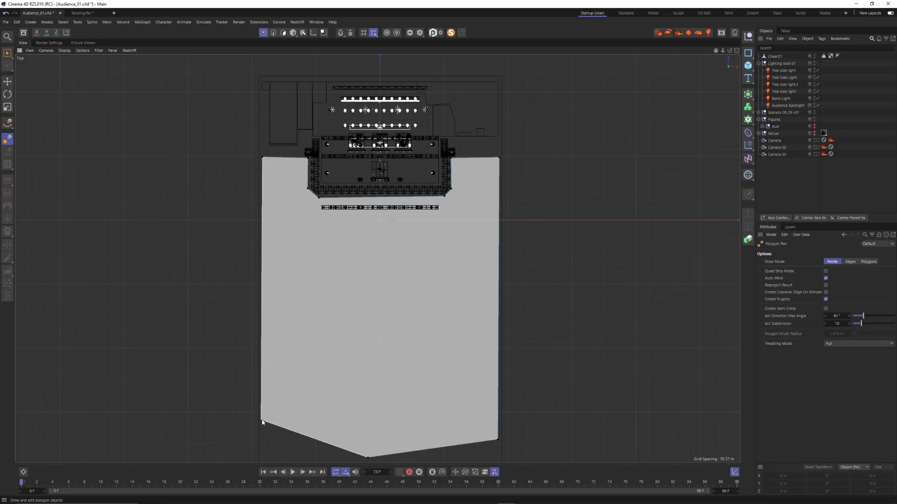
click(265, 420)
key(Escape)
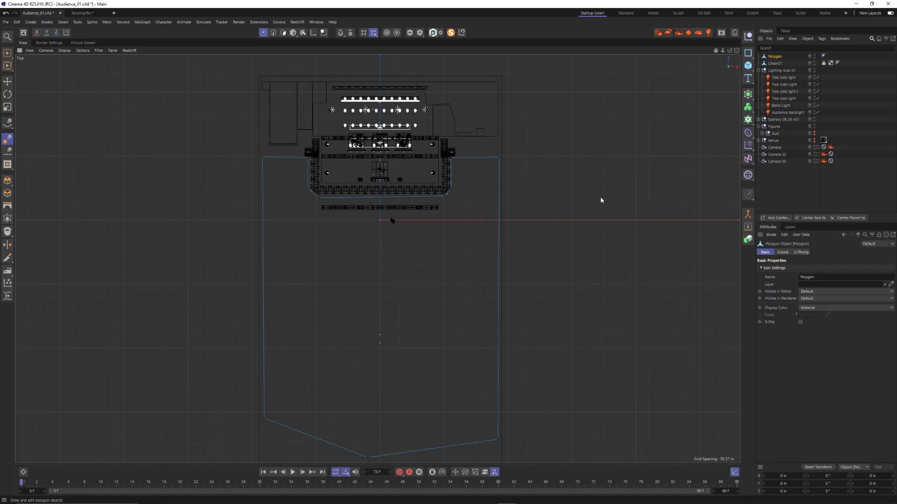
Rename the new polygon object to Audience Guide
double_click(775, 56)
text(A)
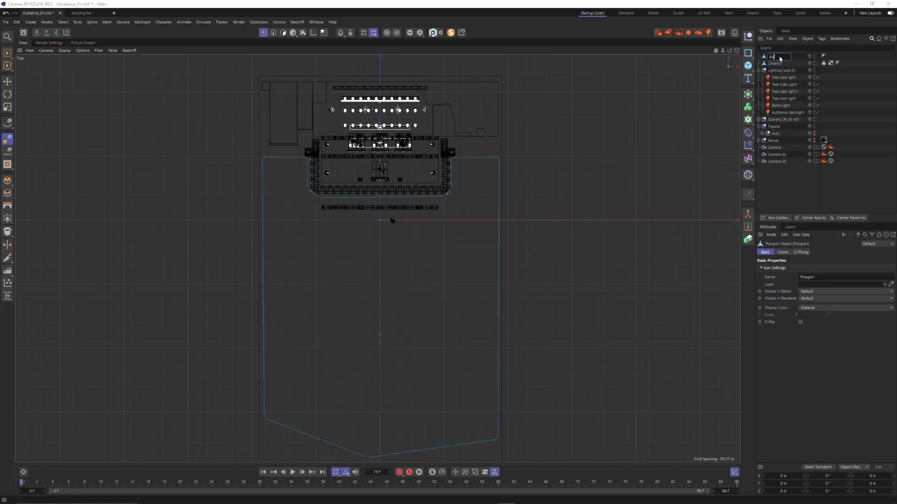
text(udience Guide)
key(Return)
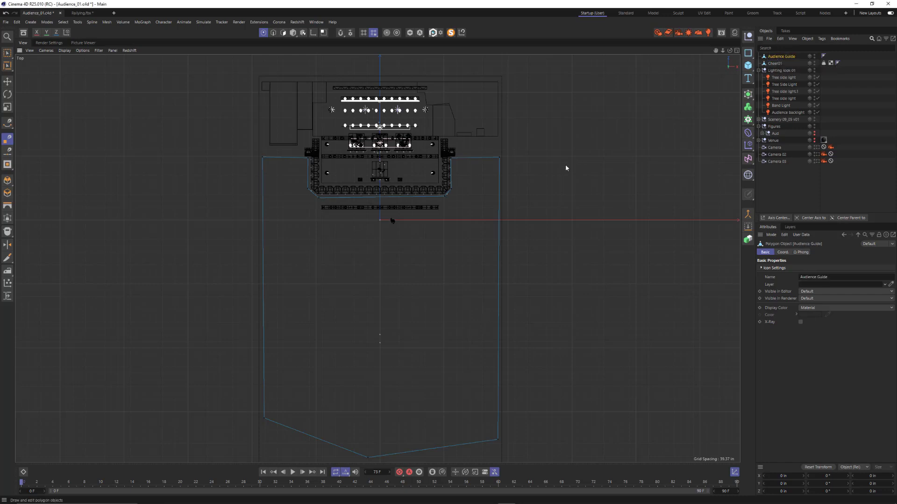
Select the guide's points along its stage-side edge and scale them to zero along Z so they line up
alt+middle_drag(565, 164, 564, 141)
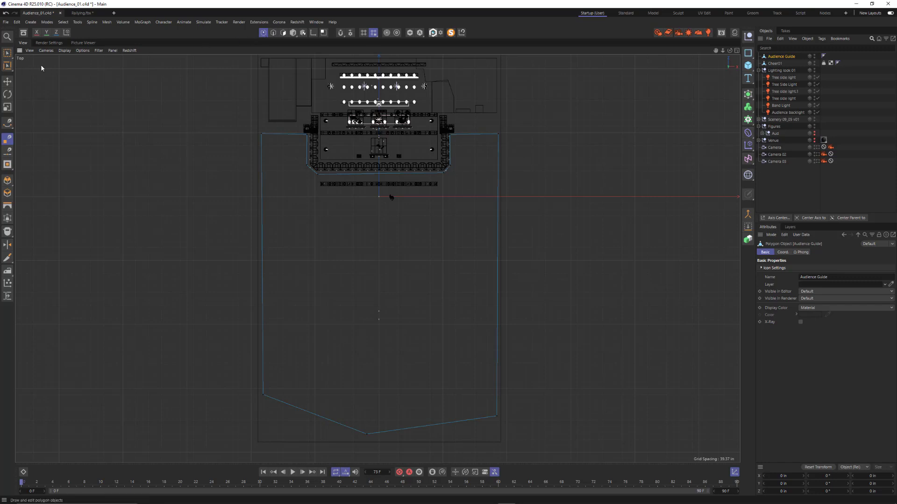
drag(7, 52, 52, 76)
drag(232, 122, 559, 149)
key(t)
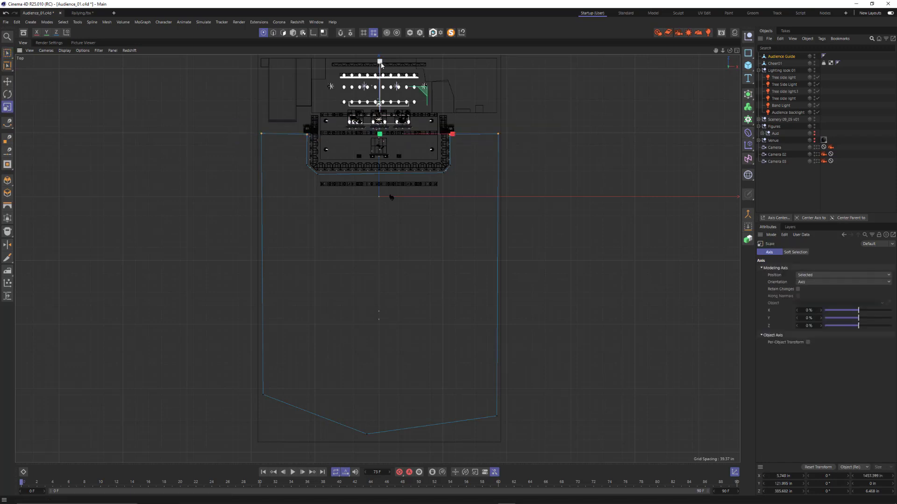
drag(381, 65, 385, 135)
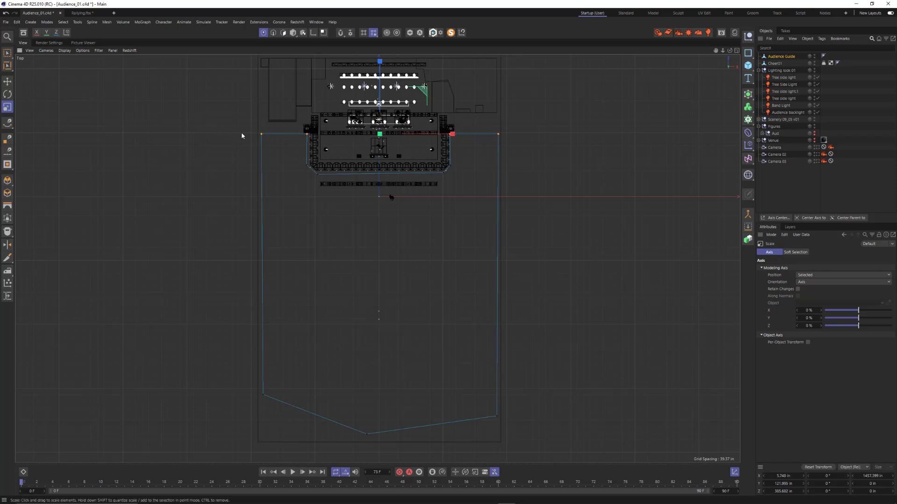
Select the two points of the guide's right outer edge and scale them to zero along X to straighten it
key(0)
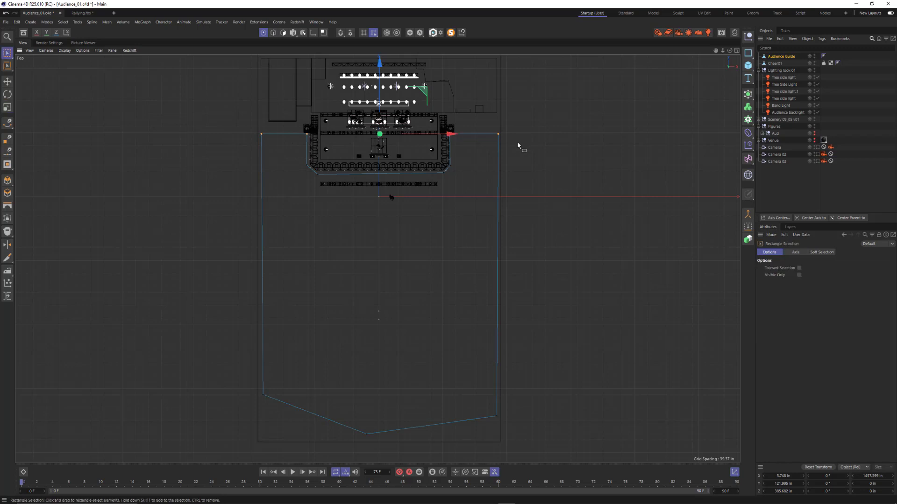
drag(545, 104, 485, 444)
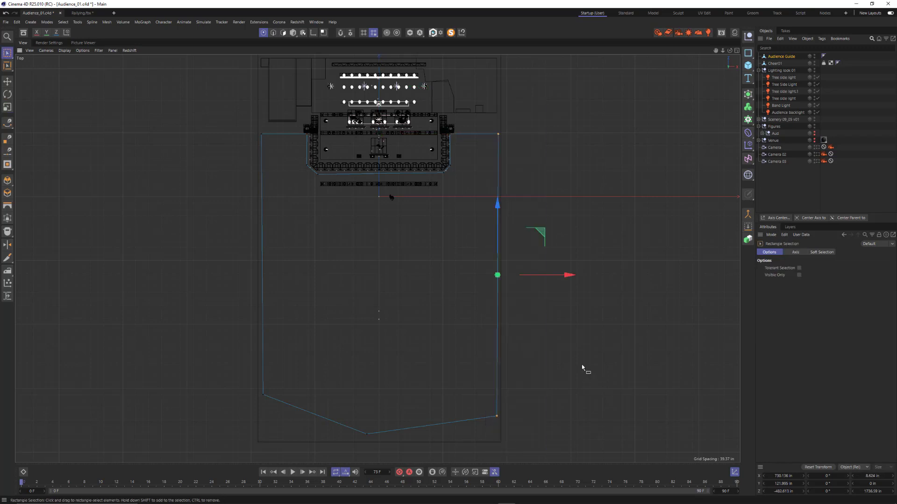
key(t)
drag(573, 278, 499, 277)
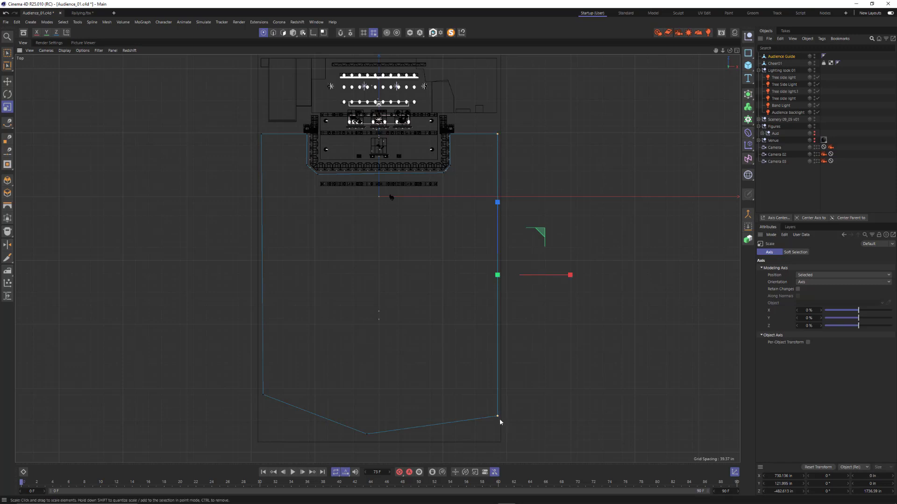
Select the guide's two outer corner points farthest from the stage and scale them to zero along Z so they are level
key(0)
drag(520, 402, 473, 440)
shift+drag(298, 362, 211, 428)
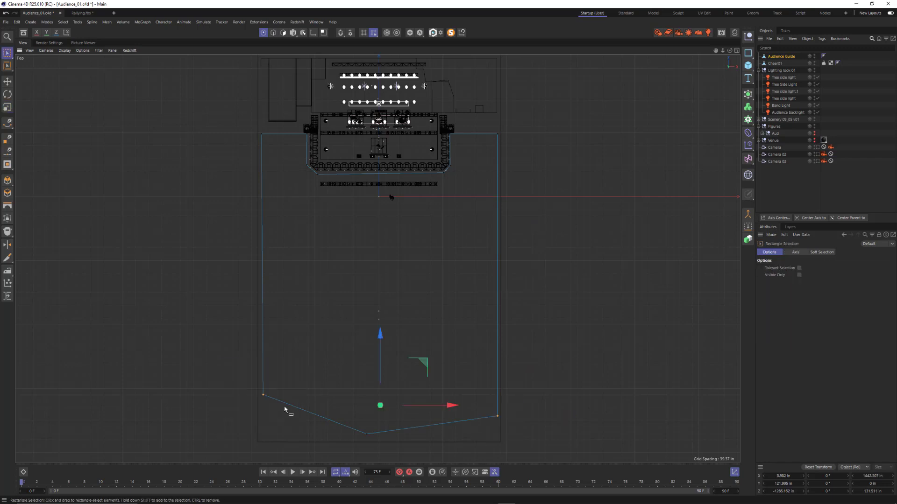
key(t)
drag(380, 334, 382, 405)
Select the two points of the guide's left outer edge and scale them to zero along X to straighten it
key(0)
drag(222, 113, 278, 433)
key(t)
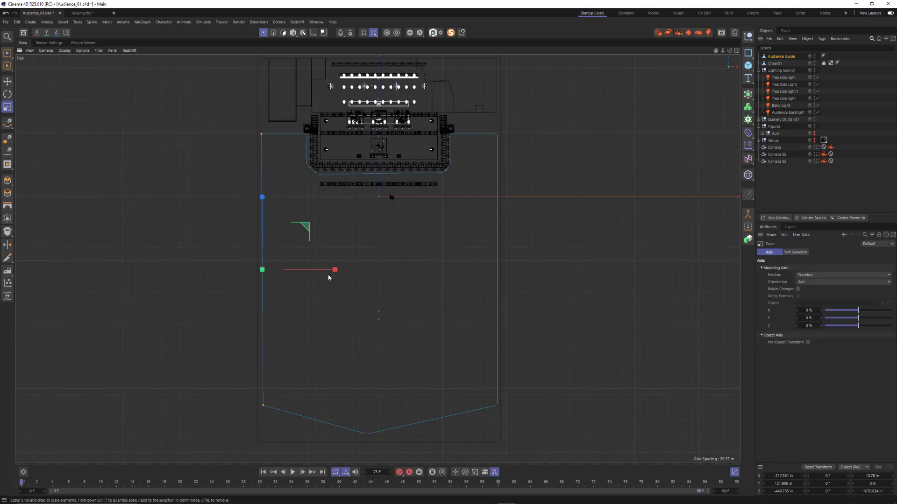
drag(334, 270, 263, 270)
Select the two guide points beside the stage's left side and scale them to zero along X to straighten that edge
scroll(346, 157, up, 4)
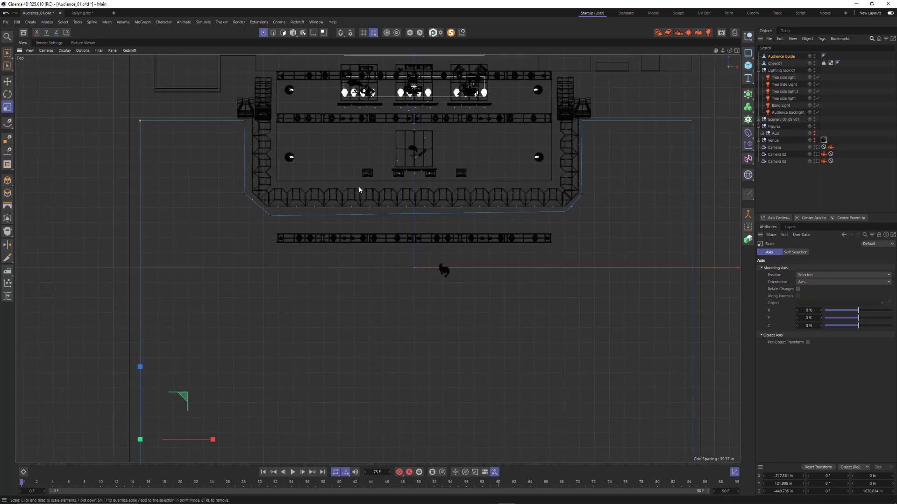
key(0)
drag(222, 96, 262, 199)
key(t)
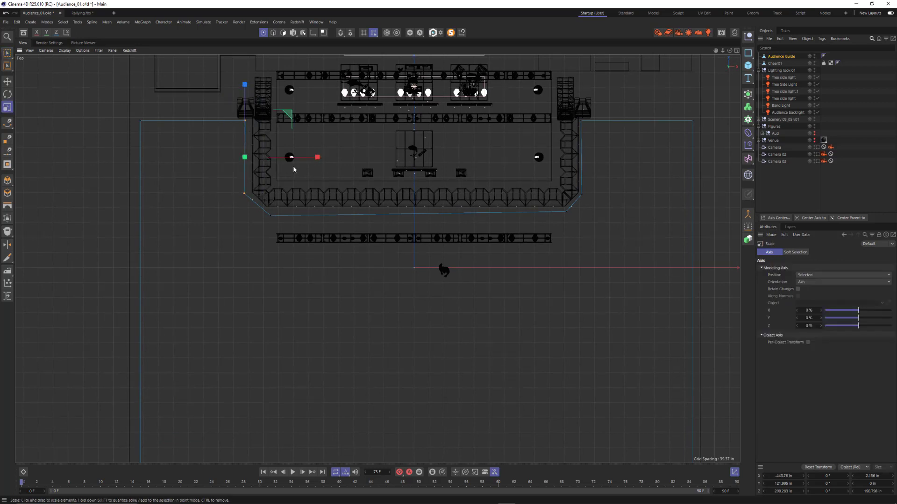
drag(319, 157, 247, 158)
key(0)
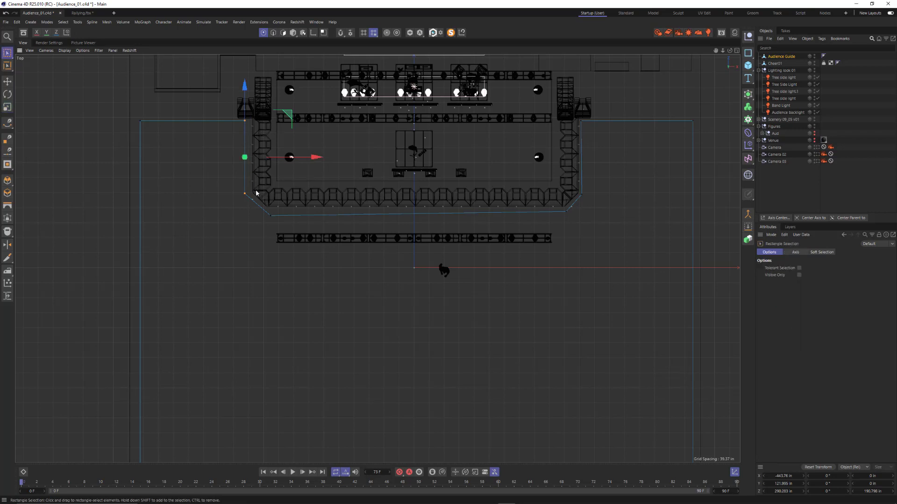
Move the two guide points along the stage's front edge away from the stage and scale them to zero along Z
drag(248, 206, 583, 230)
drag(420, 161, 414, 173)
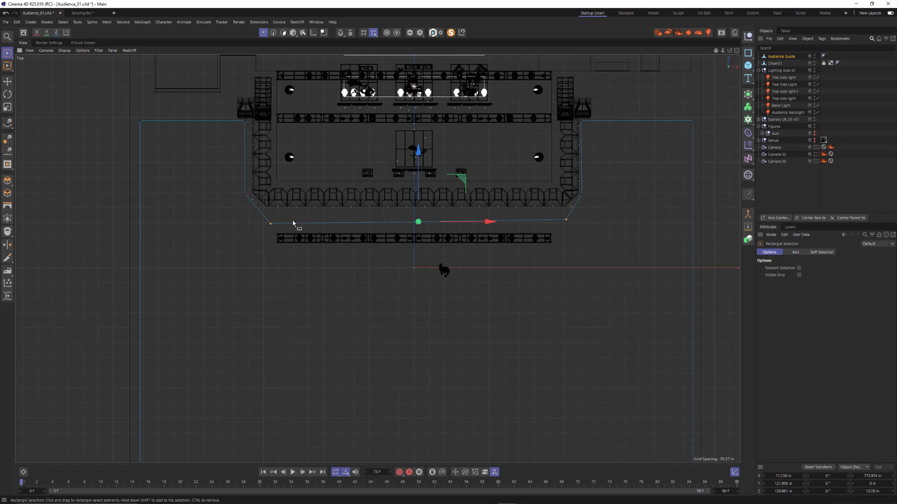
key(t)
drag(418, 150, 424, 217)
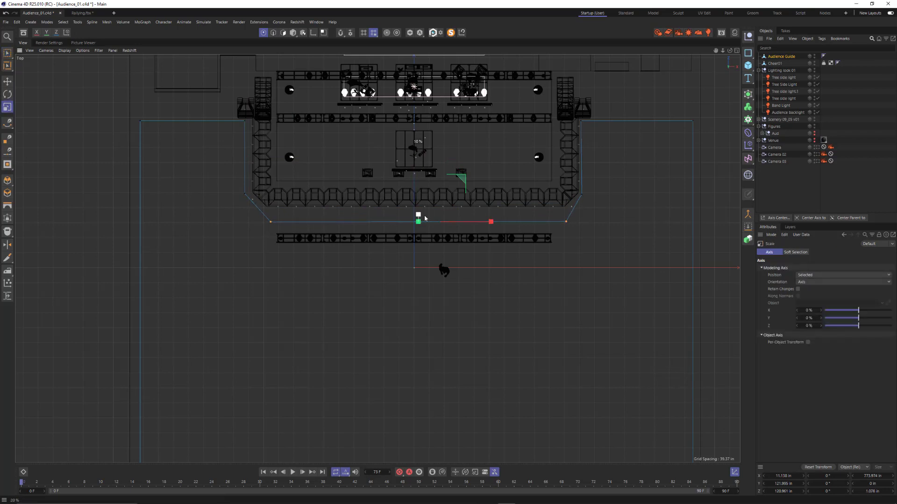
key(e)
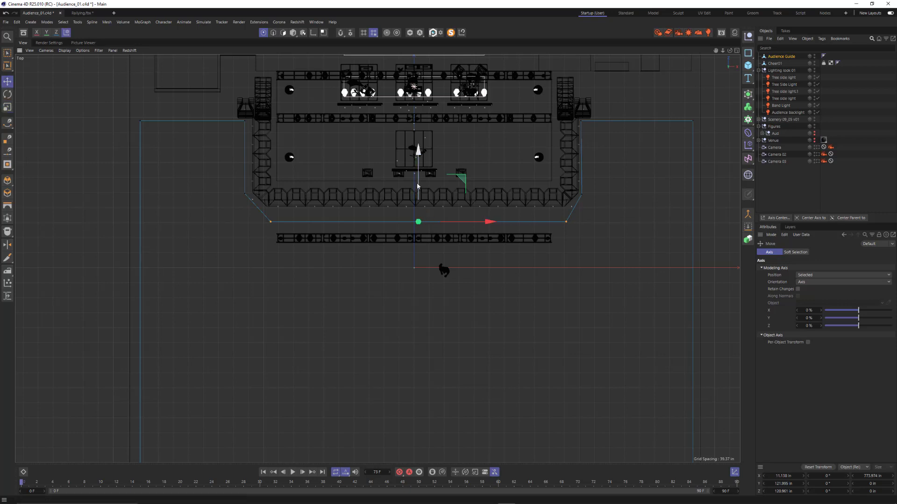
drag(417, 184, 417, 180)
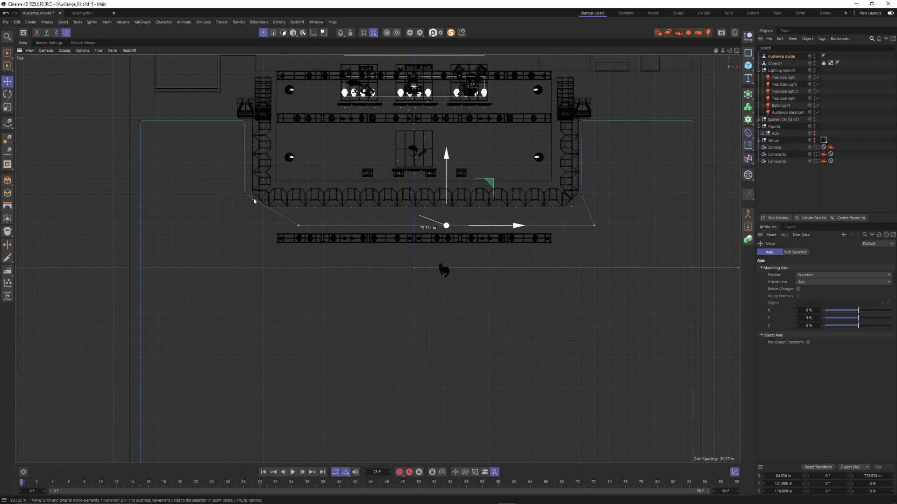
Move the guide edge beside the stage's left side outward along X and fine-tune the front edge's position along Z
key(0)
drag(259, 181, 232, 202)
drag(221, 100, 252, 202)
drag(310, 161, 302, 162)
drag(235, 207, 588, 243)
drag(418, 148, 418, 155)
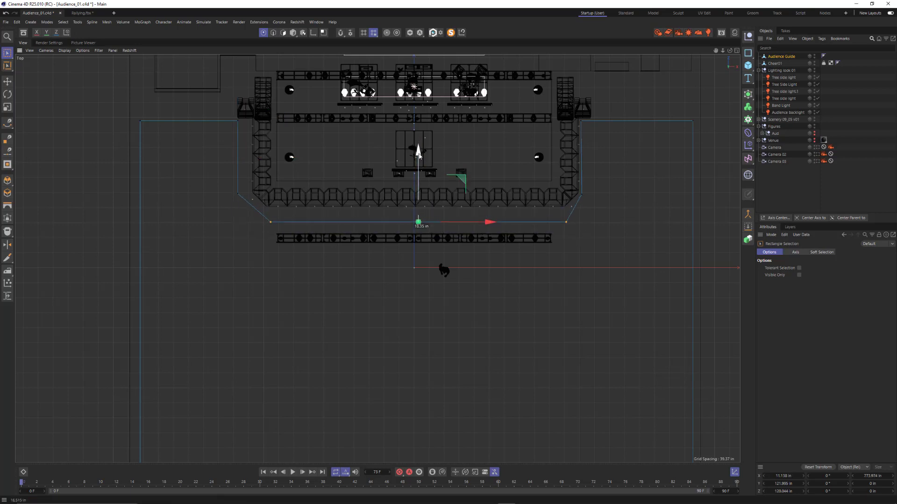
Scale the two guide points beside the stage's right side to zero along X and move them outward about 23.9 in
drag(606, 132, 574, 206)
key(t)
drag(654, 159, 581, 160)
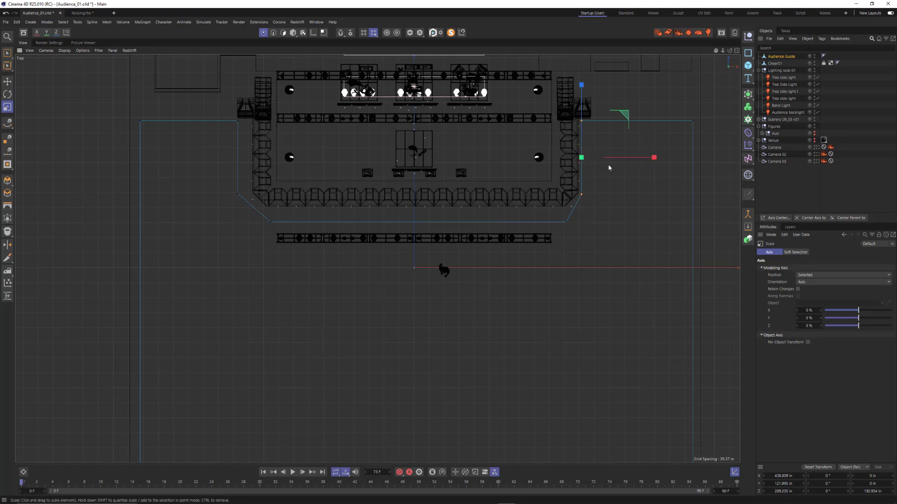
key(e)
drag(638, 159, 646, 159)
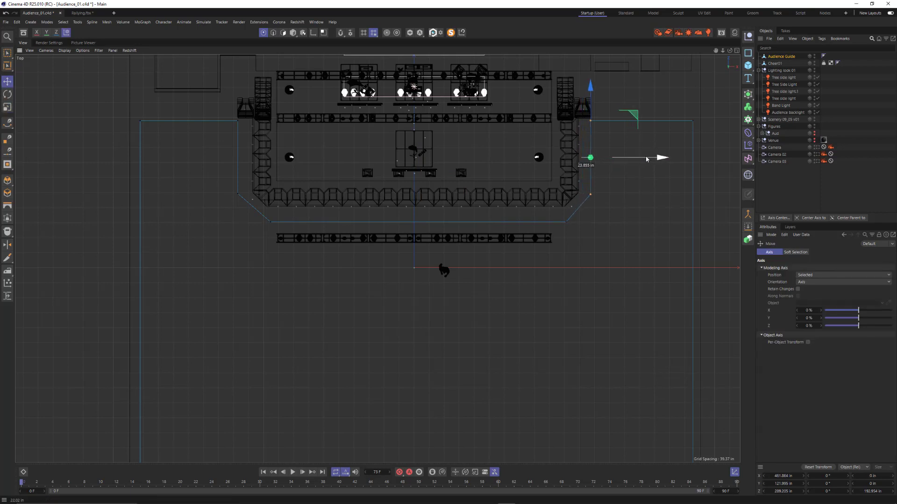
Switch to the perspective view and Model mode, and center the Audience Guide's axis on its geometry
scroll(632, 247, down, 7)
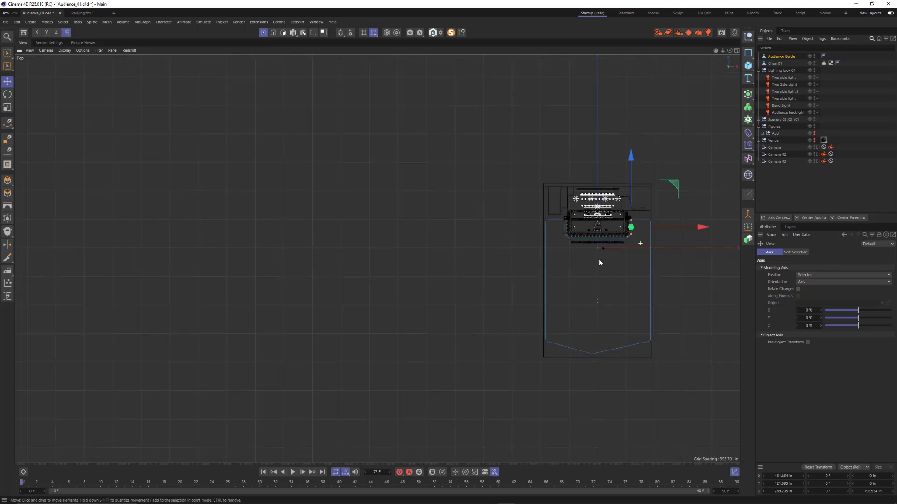
click(736, 51)
click(373, 50)
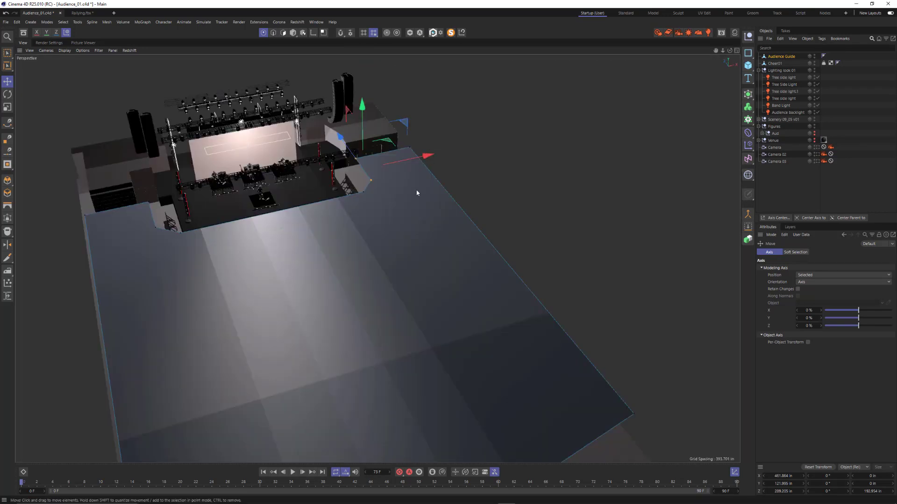
alt+drag(348, 240, 394, 212)
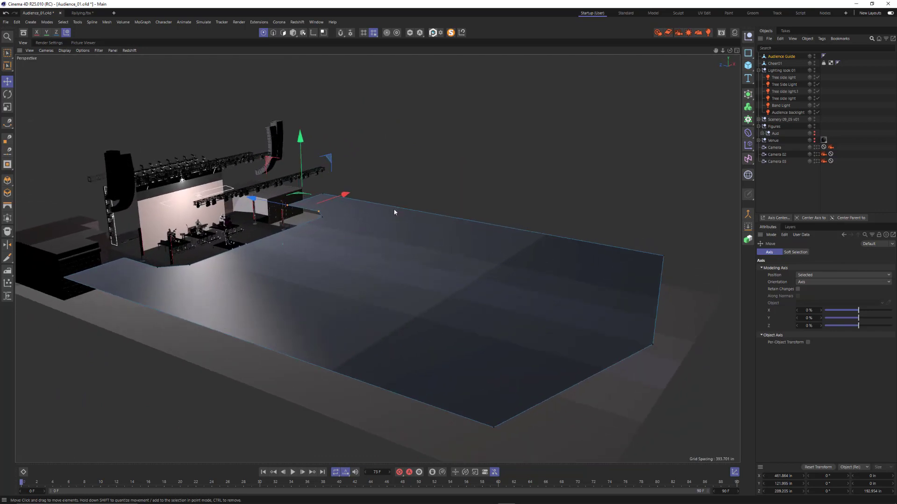
click(293, 32)
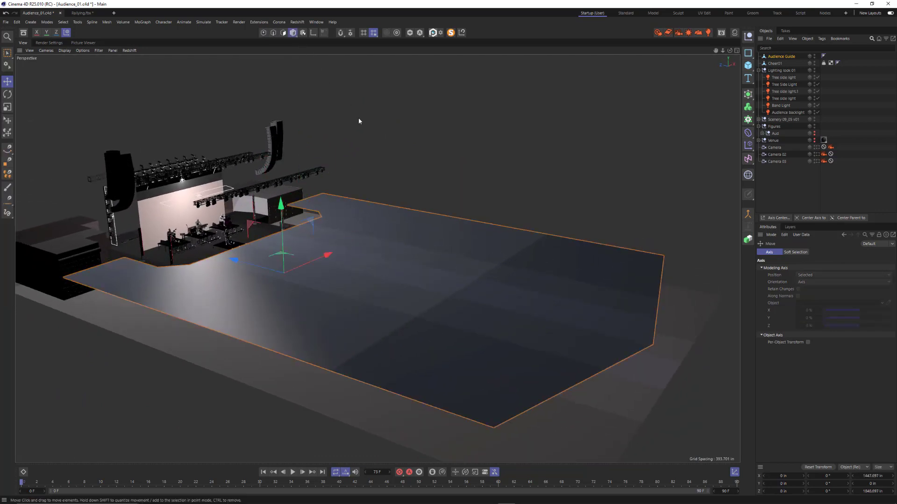
click(778, 57)
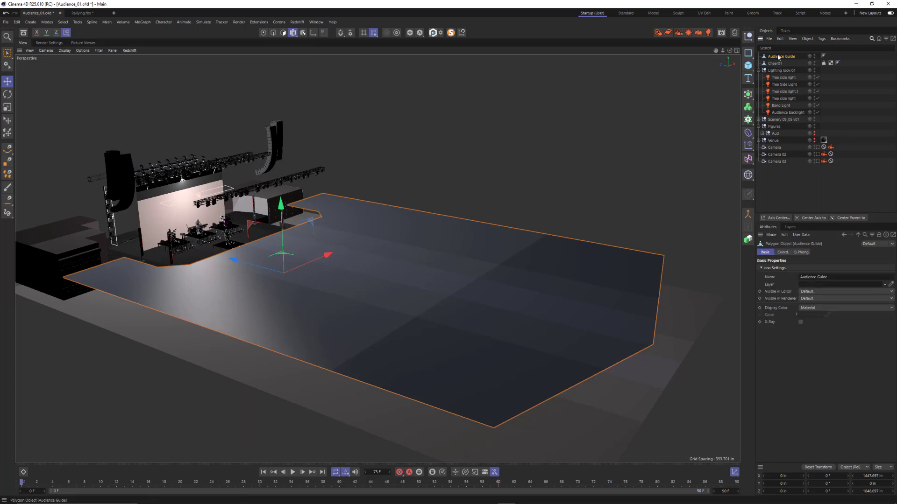
click(782, 252)
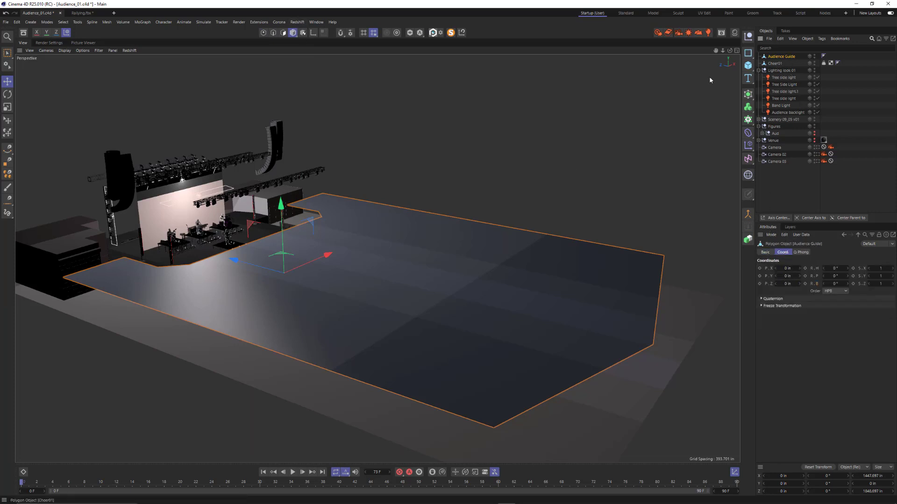
click(815, 219)
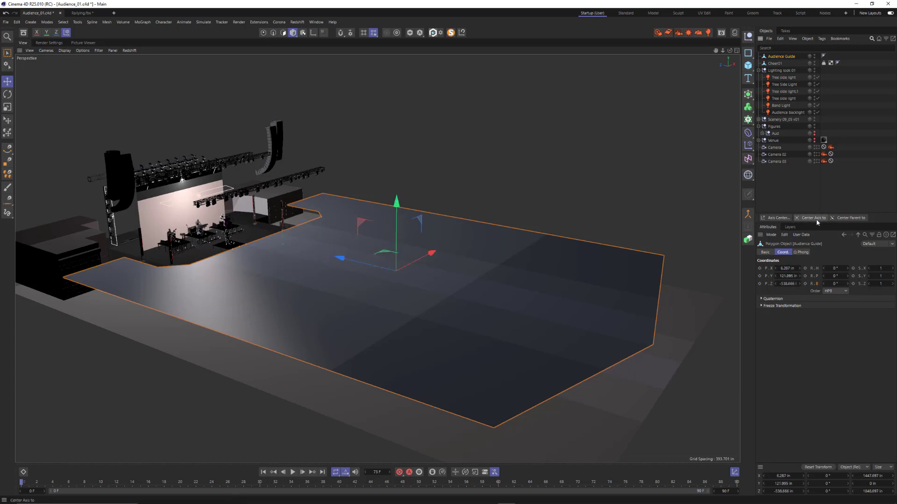
Set the Audience Guide's Y position to 0 in so it sits at floor level
drag(779, 276, 812, 286)
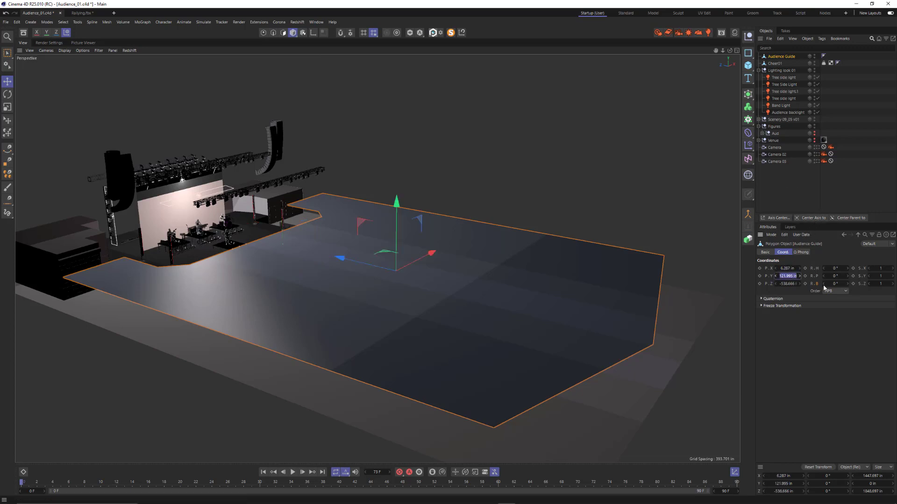
text(0)
key(Return)
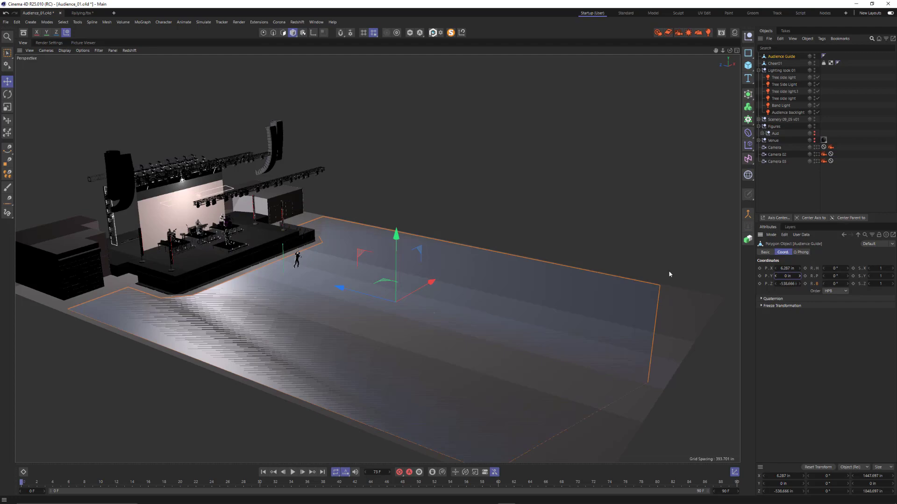
Select the guide's three rear points in Points mode and move them along Z toward the stage to shorten the audience area
alt+drag(332, 315, 253, 351)
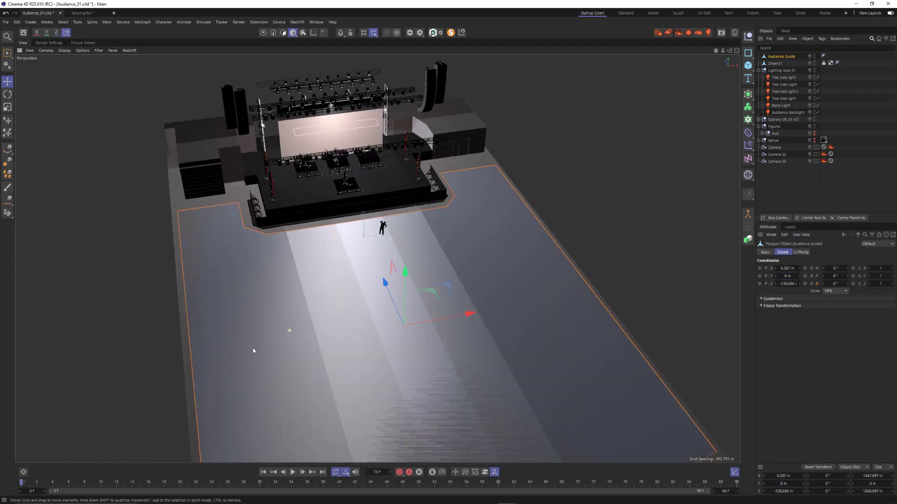
scroll(281, 330, down, 2)
alt+middle_drag(302, 319, 299, 255)
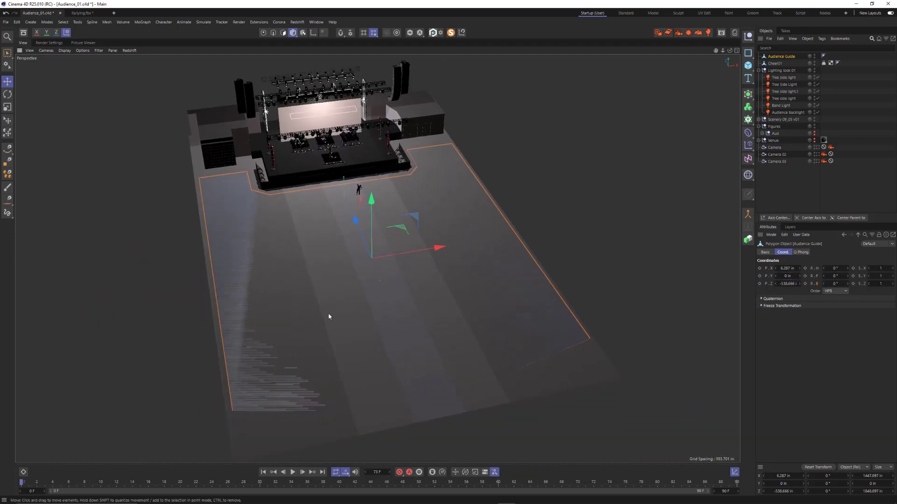
alt+drag(251, 269, 302, 269)
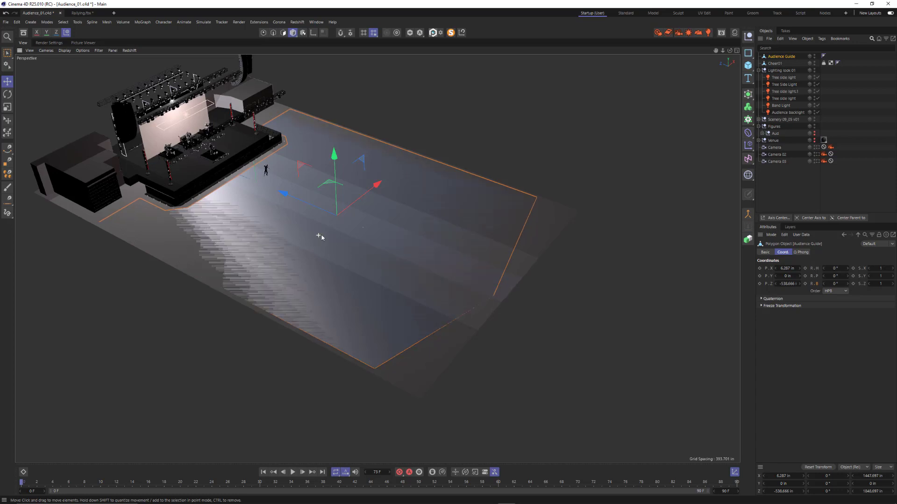
scroll(327, 237, up, 2)
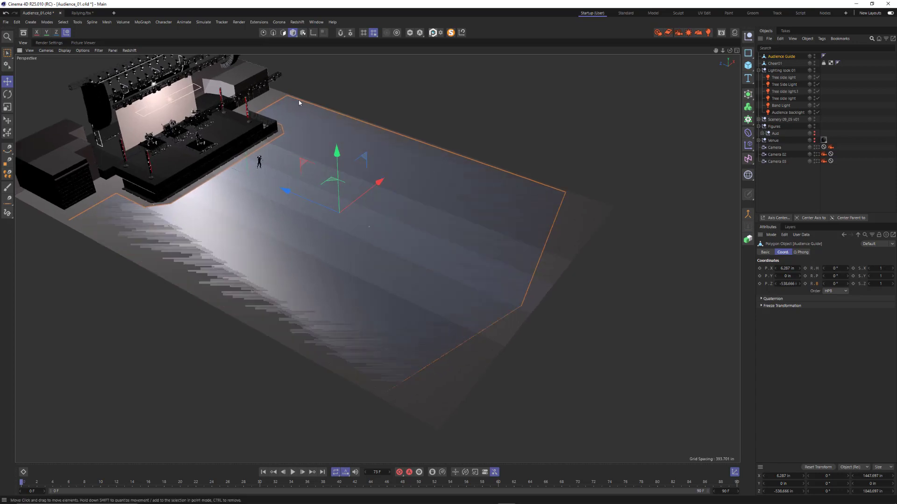
alt+drag(363, 248, 426, 243)
key(space)
click(263, 33)
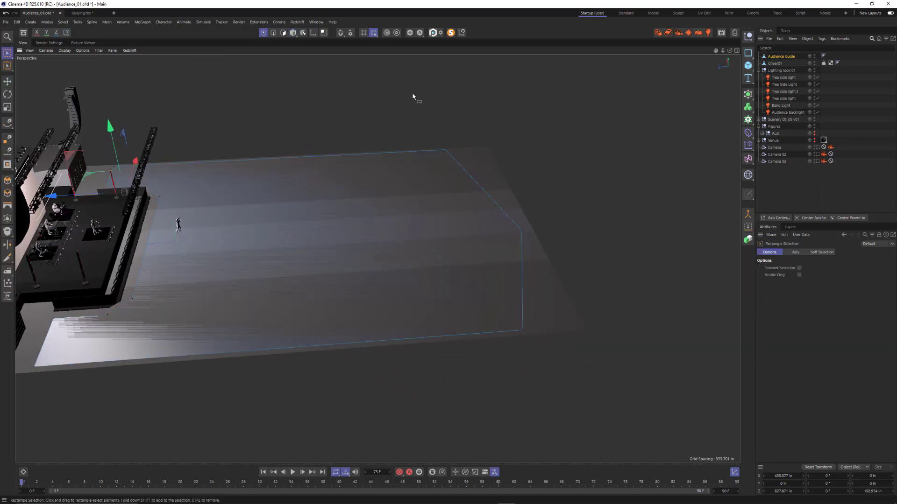
drag(416, 105, 632, 451)
drag(427, 226, 199, 223)
Add a MoGraph Cloner and make the Cheer01 figure its child
alt+drag(279, 265, 195, 281)
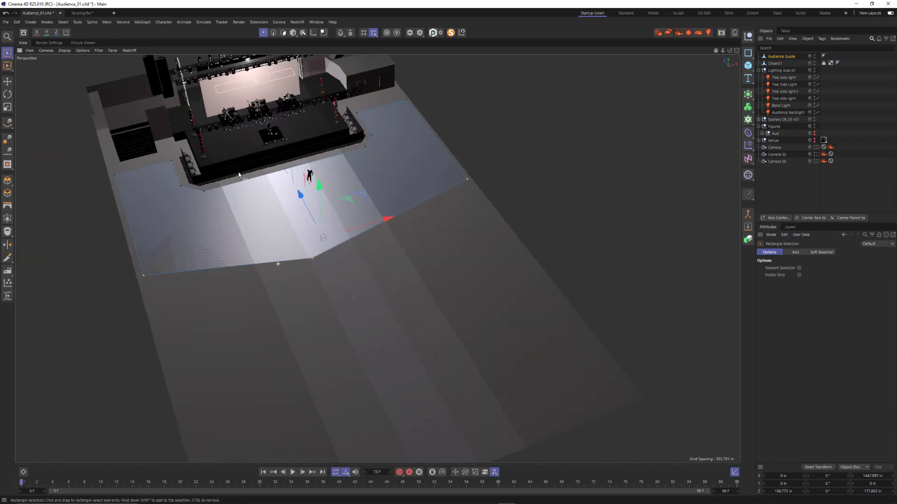
alt+right_drag(238, 171, 343, 179)
alt+middle_drag(343, 178, 369, 245)
alt+drag(394, 277, 399, 264)
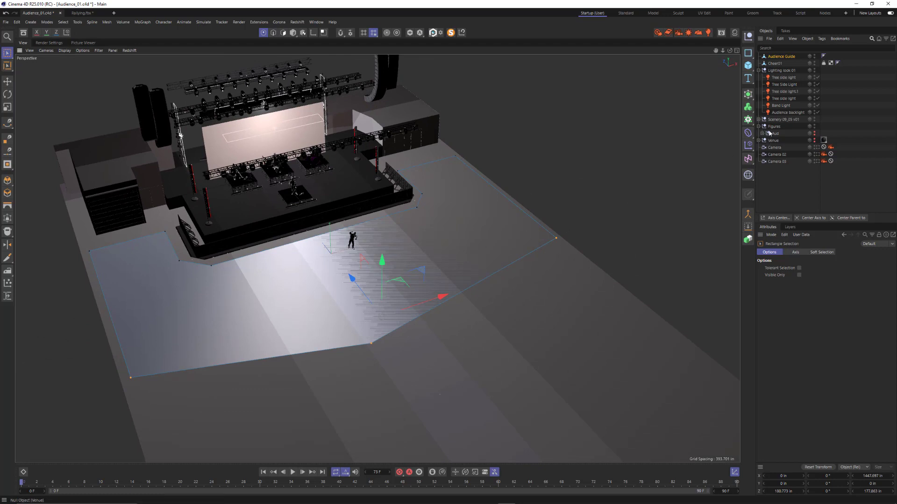
click(775, 64)
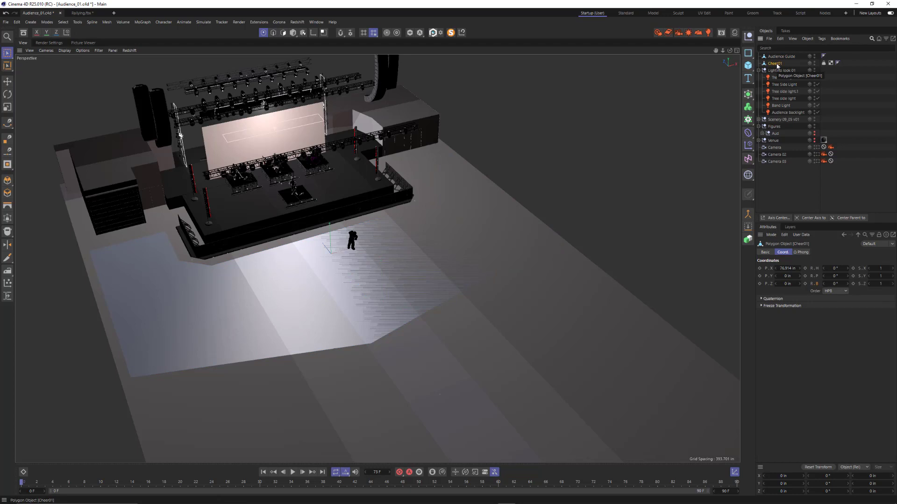
click(748, 119)
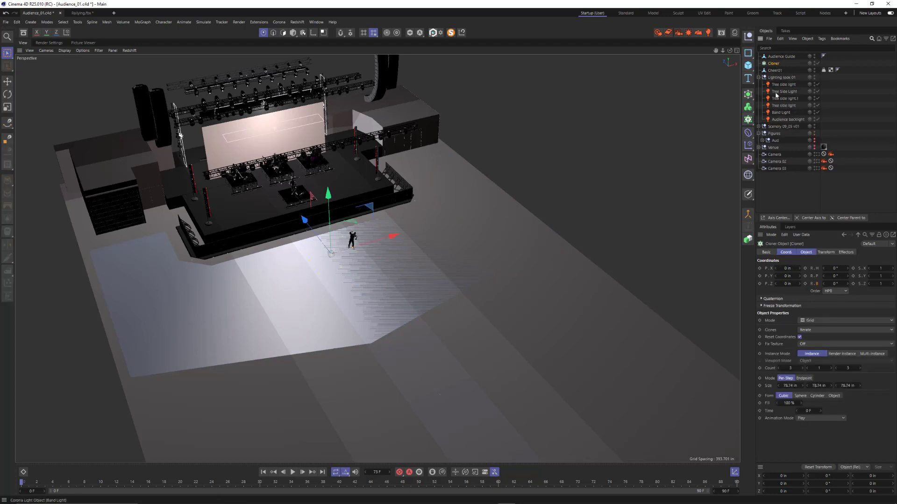
drag(774, 70, 776, 65)
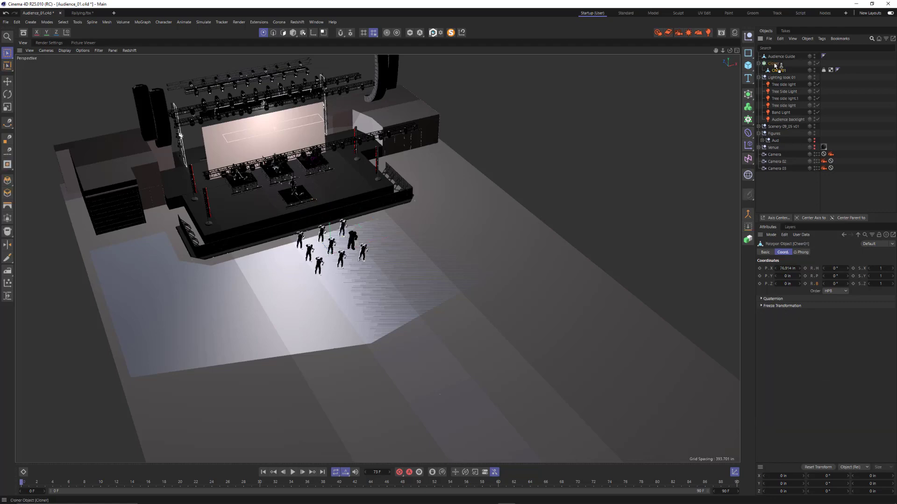
Return to Model mode and set the Cloner's Instance Mode to Render Instance
key(o)
mouse_move(494, 208)
alt+mouse_down()
mouse_move(406, 216)
mouse_move(362, 199)
mouse_move(286, 57)
alt+mouse_up()
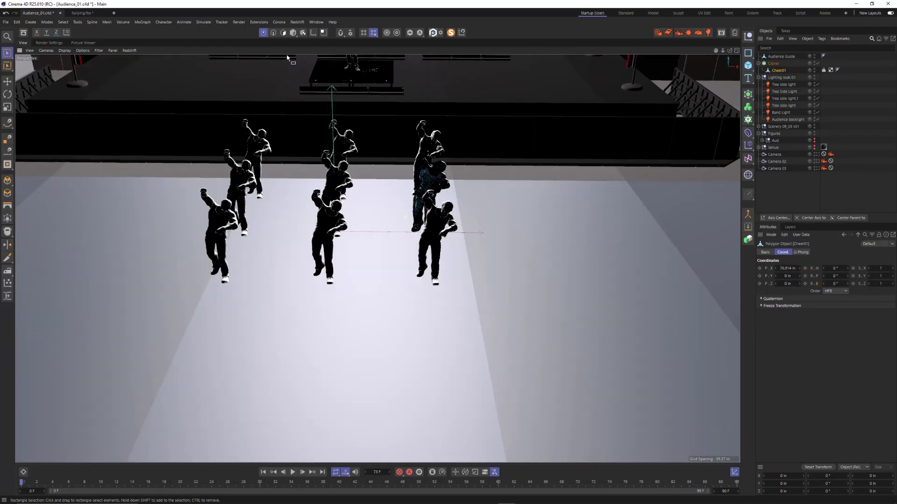
click(293, 32)
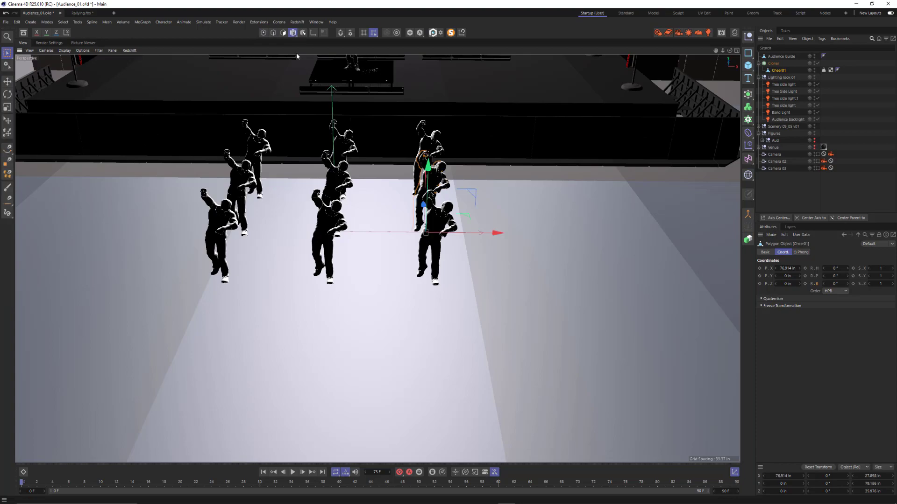
alt+drag(308, 70, 456, 262)
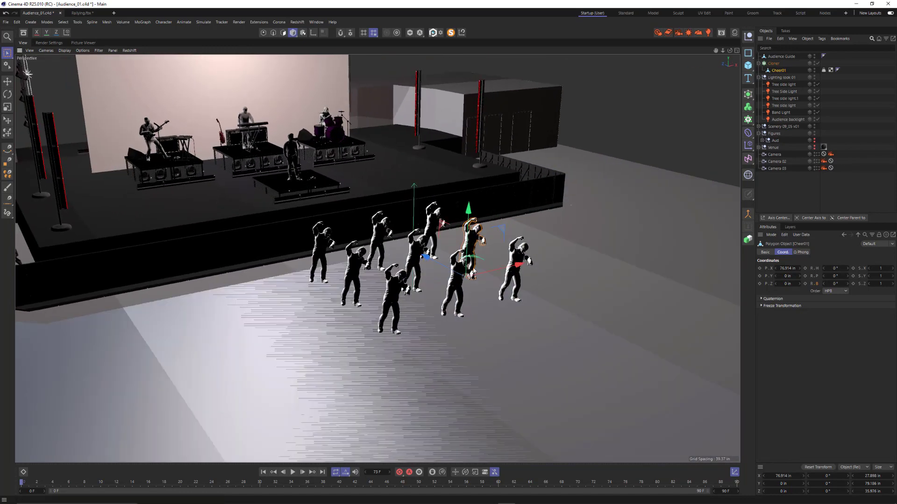
click(773, 63)
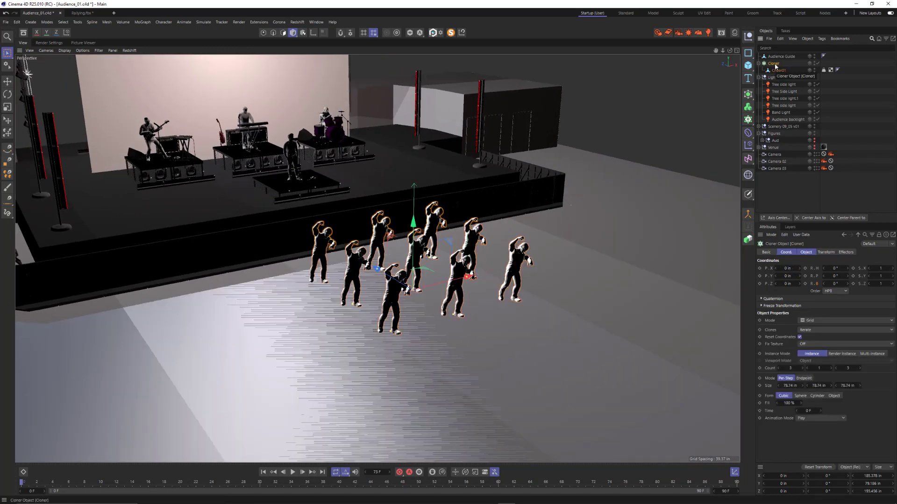
click(840, 354)
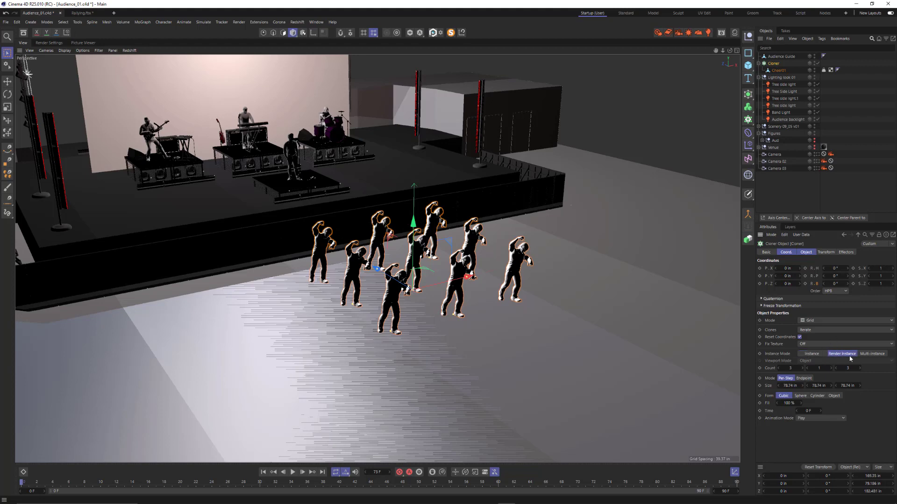
Set the Cloner's mode to Object and assign the Audience Guide as the object to distribute clones on
alt+middle_drag(520, 321, 471, 275)
alt+right_drag(474, 274, 474, 299)
alt+middle_drag(474, 300, 442, 270)
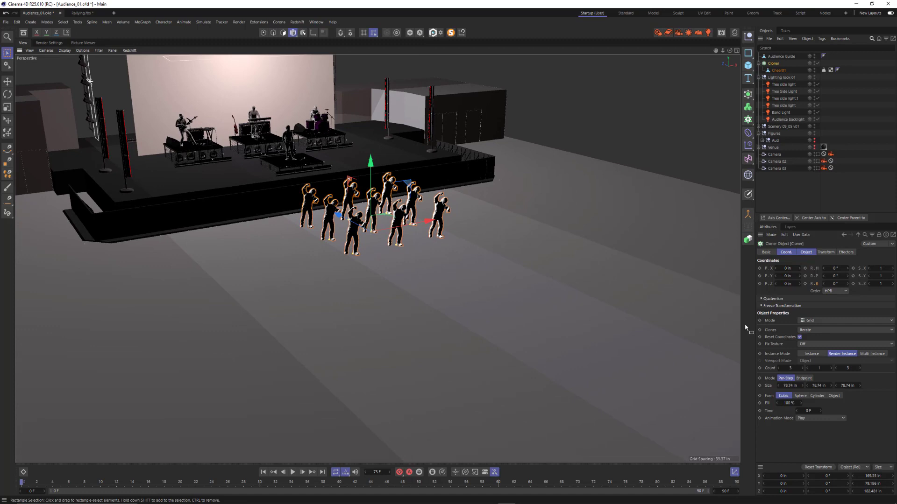
click(812, 253)
click(815, 270)
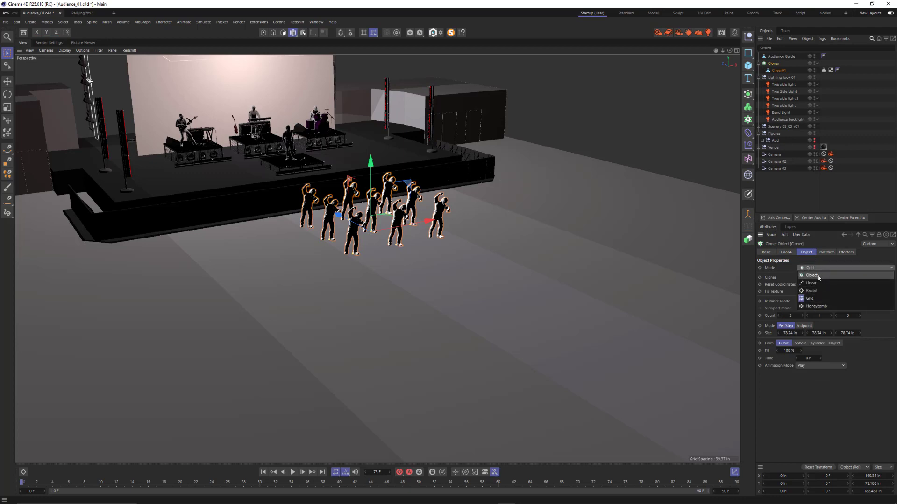
click(816, 276)
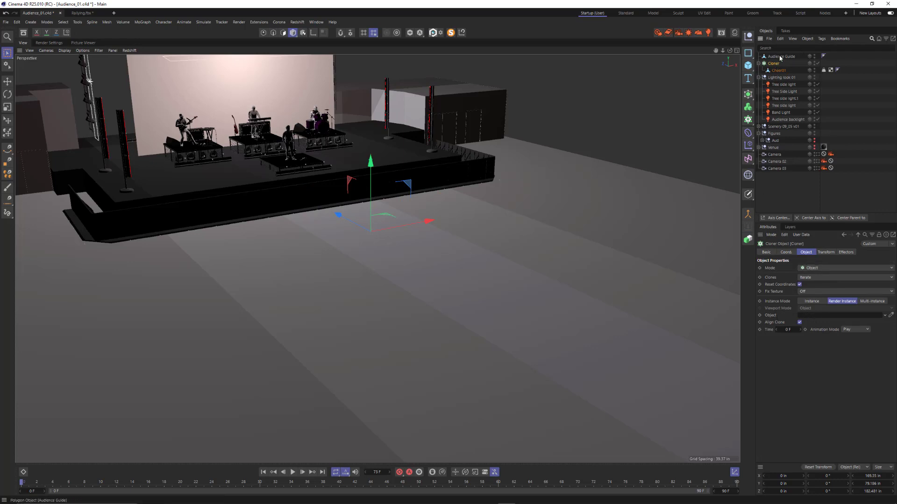
drag(779, 58, 821, 316)
alt+middle_drag(514, 215, 408, 171)
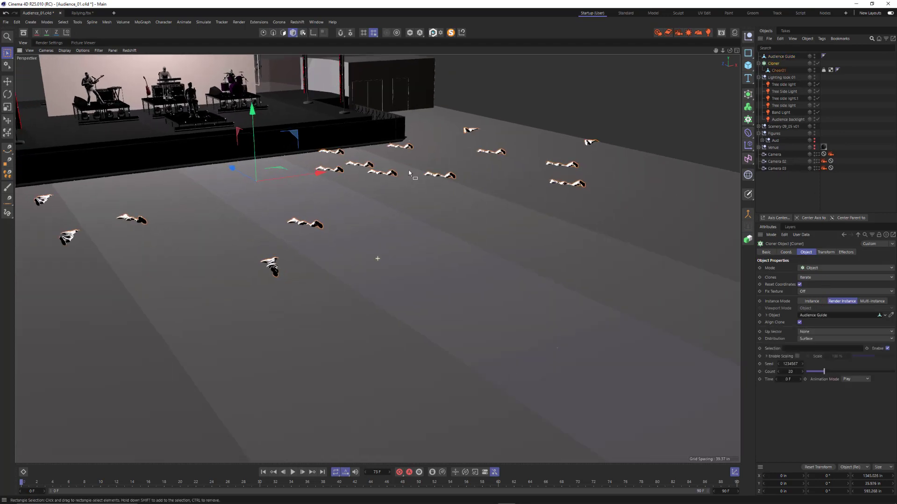
Set the Cloner's Transform pitch rotation (R.P) to -90° so the cloned figures stand upright
alt+right_drag(283, 268, 446, 218)
alt+drag(209, 251, 300, 222)
alt+right_drag(299, 223, 171, 288)
alt+middle_drag(308, 248, 477, 311)
alt+right_drag(410, 220, 304, 294)
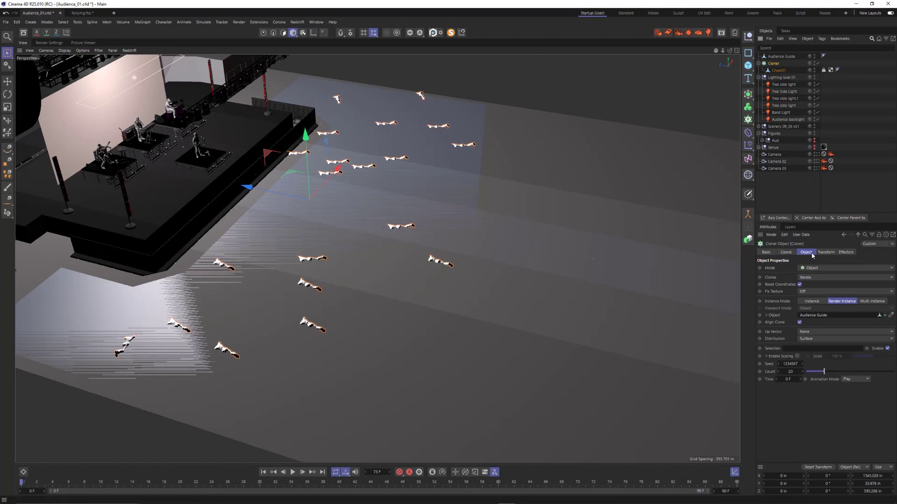
click(825, 252)
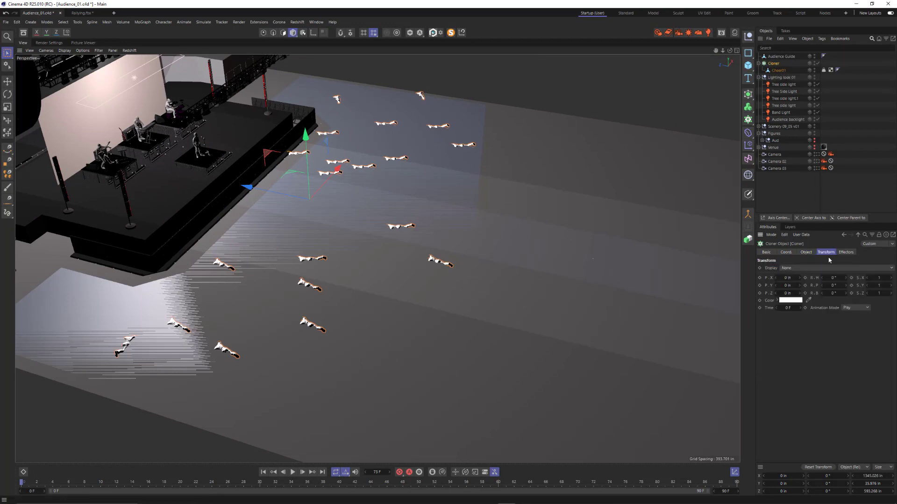
drag(834, 285, 794, 285)
click(834, 285)
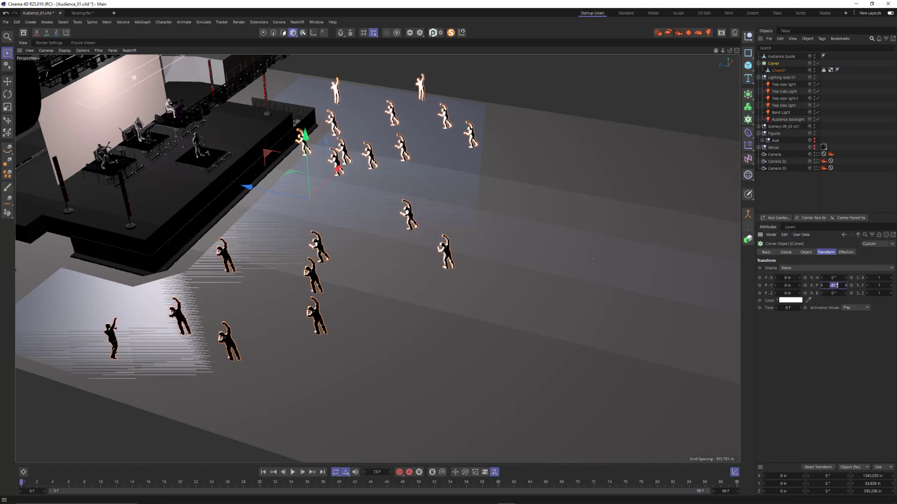
key(BackSpace)
click(831, 286)
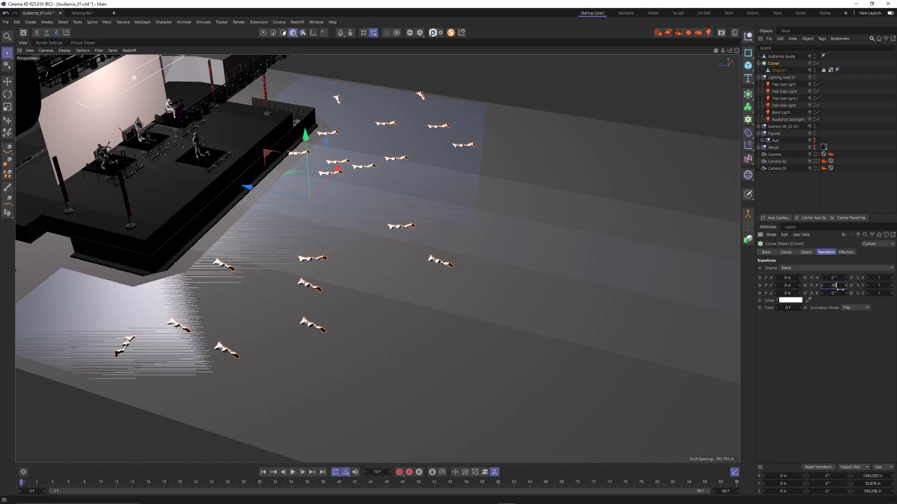
key(Return)
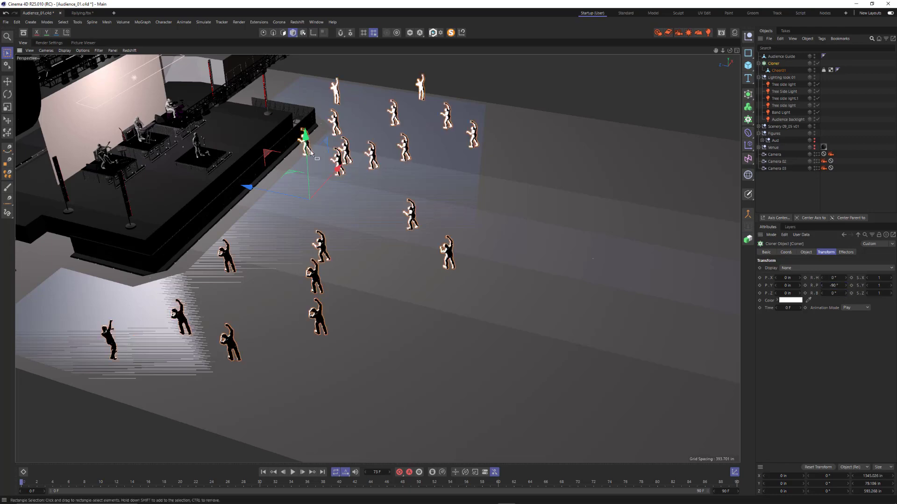
Hide the Audience Guide polygon, leaving the cloned figures displayed on the venue floor
scroll(399, 217, up, 5)
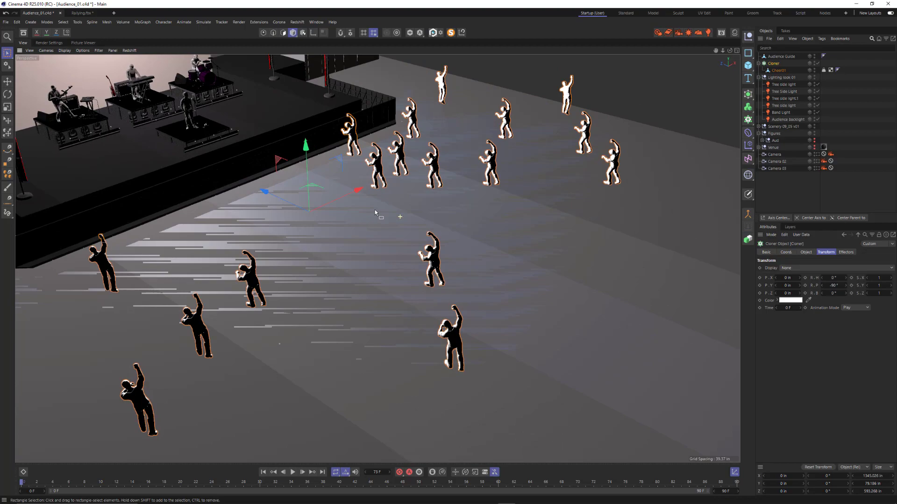
alt+drag(375, 209, 430, 199)
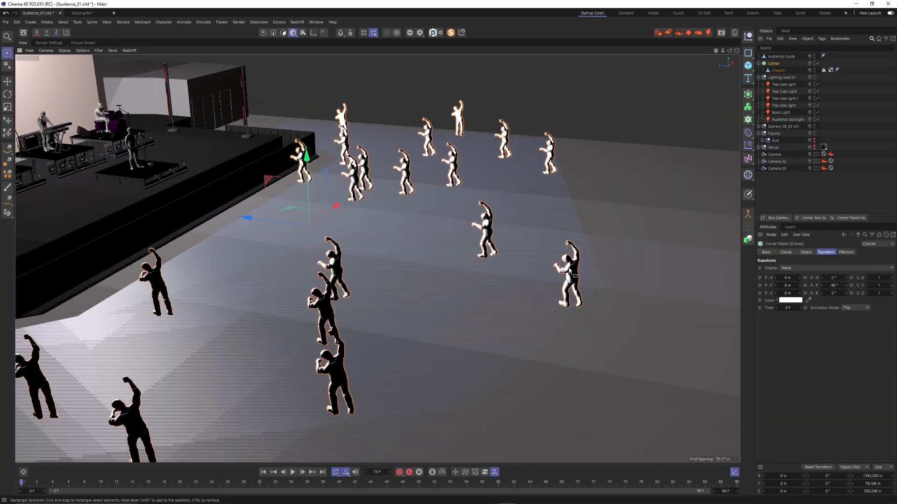
alt+drag(412, 236, 348, 238)
alt+right_drag(348, 236, 260, 266)
alt+middle_drag(320, 256, 344, 272)
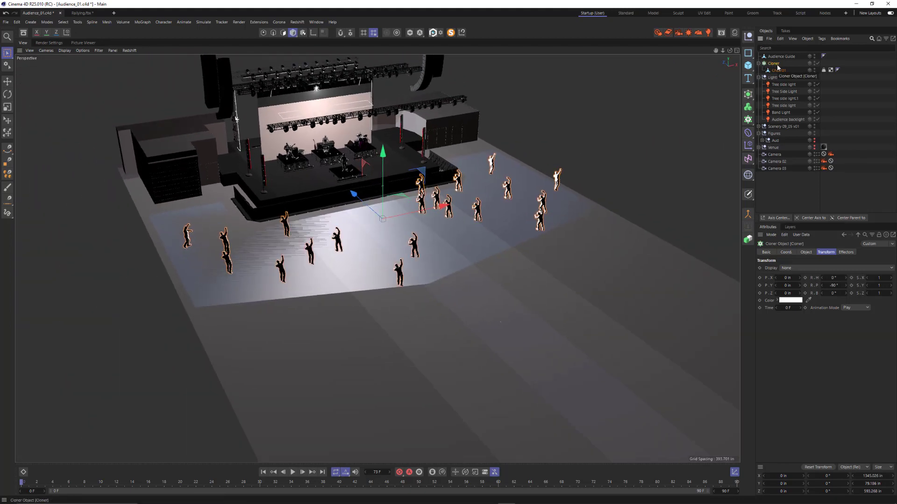
click(807, 252)
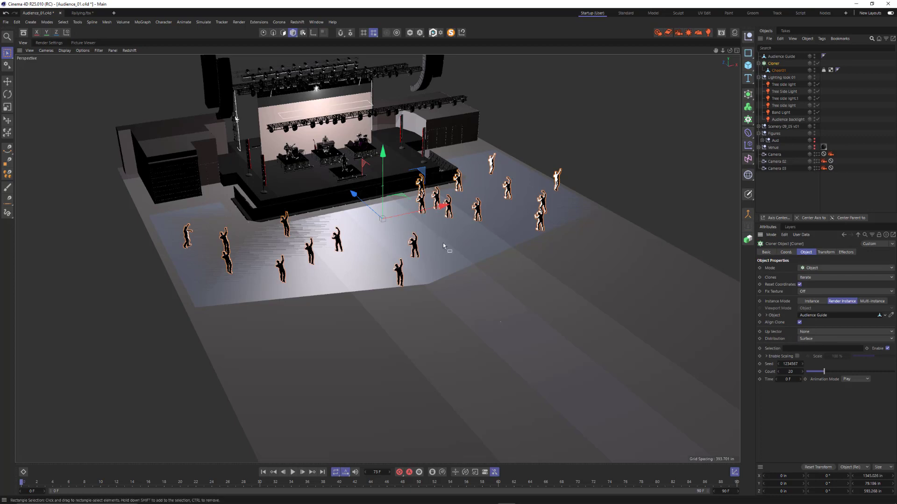
alt+drag(448, 242, 495, 222)
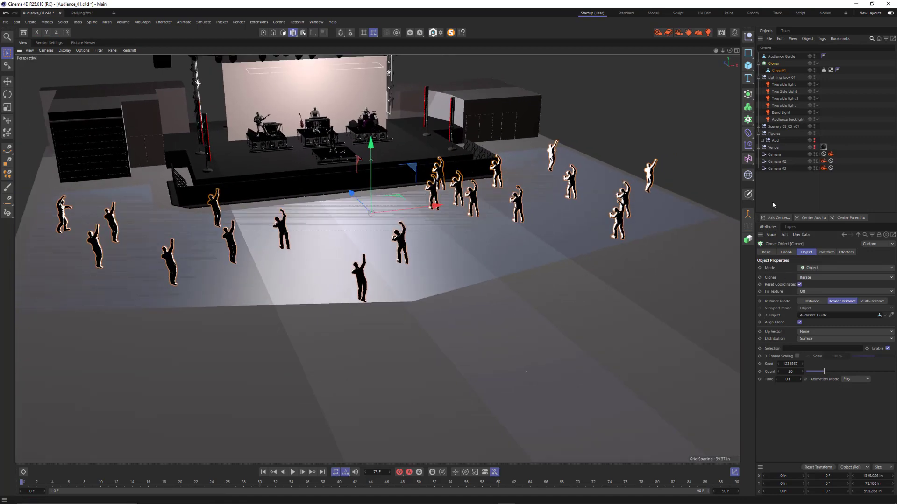
click(815, 57)
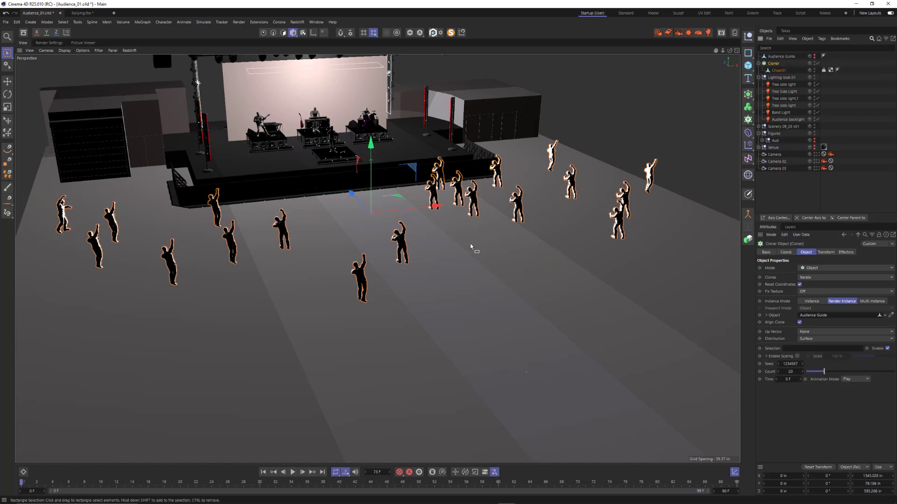
Set the Cloner's clone count to 200
scroll(423, 266, up, 3)
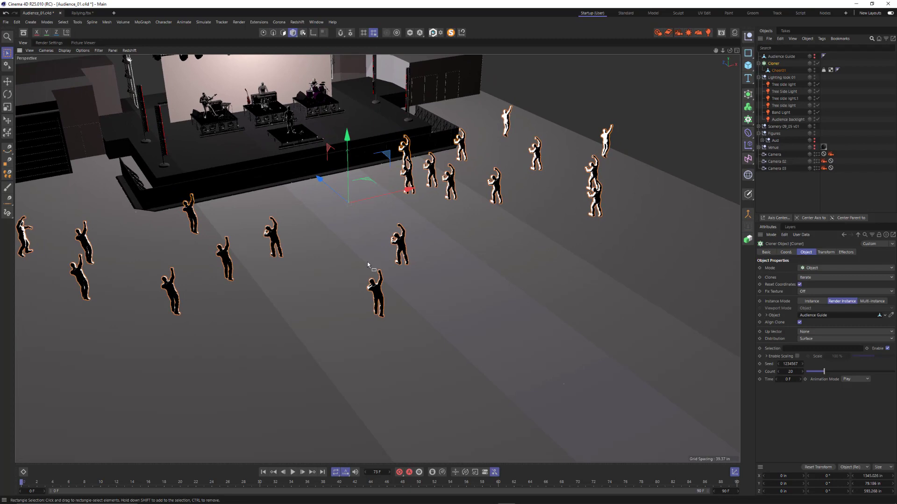
mouse_move(319, 290)
alt+mouse_down()
mouse_move(368, 284)
mouse_move(315, 285)
alt+mouse_up()
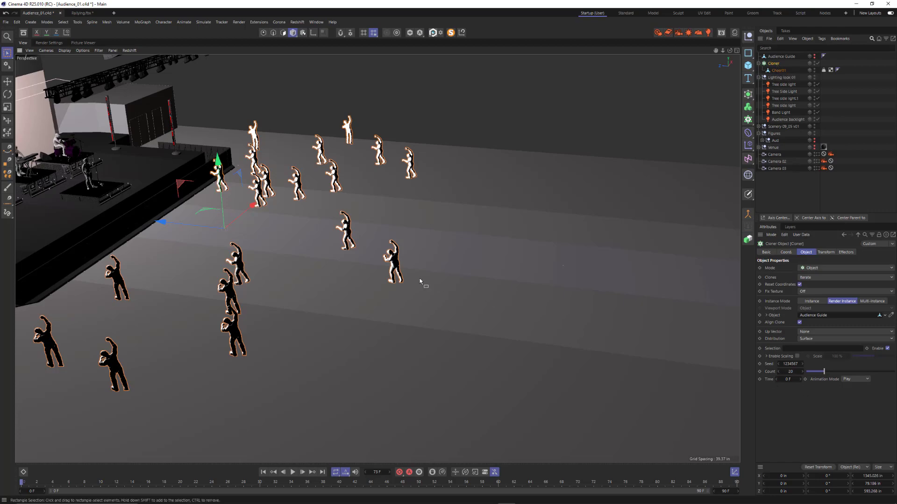
alt+drag(419, 278, 346, 296)
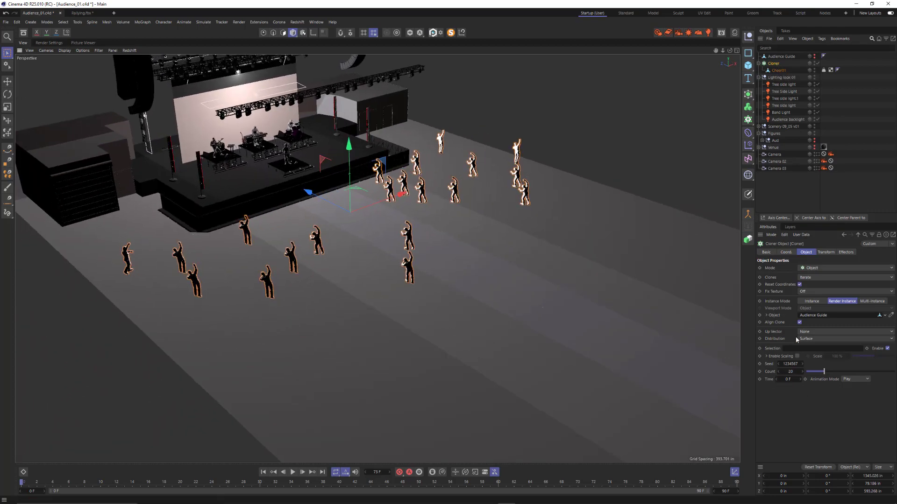
click(788, 372)
text(00)
key(Return)
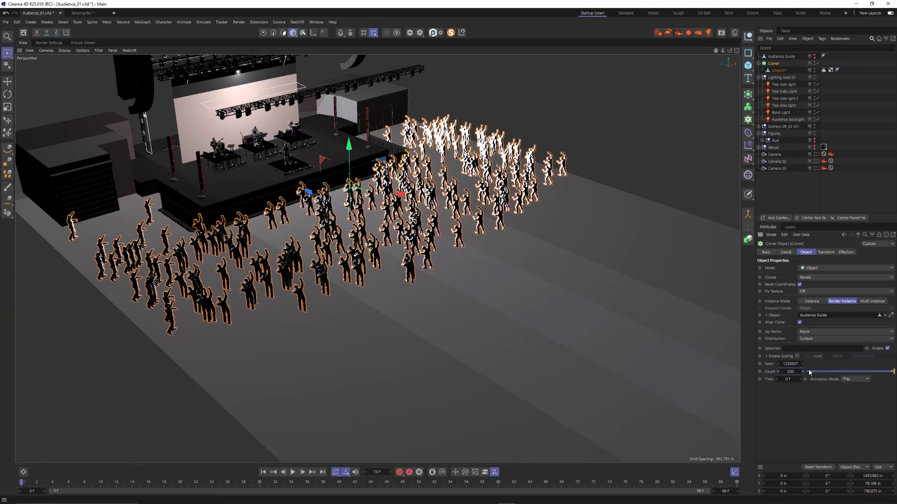
Examine the crowd up close and from several angles for clone spacing, overlaps and facing direction relative to the stage
scroll(374, 224, up, 6)
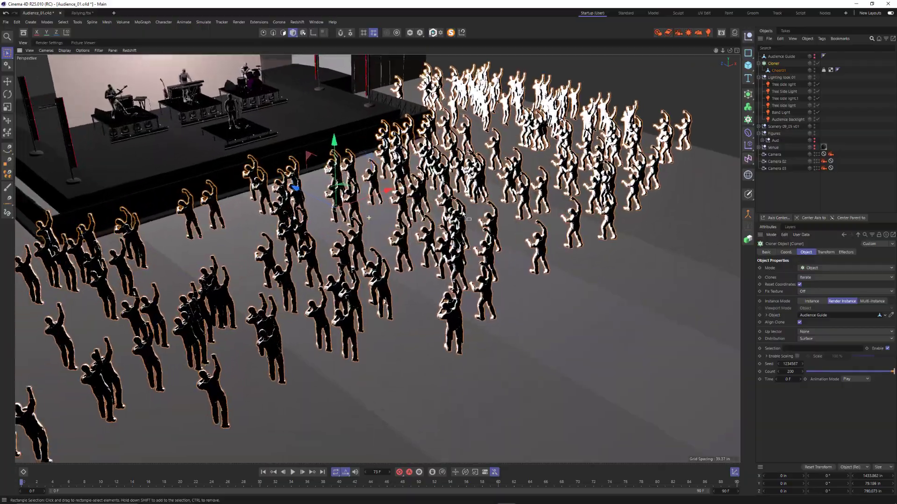
scroll(398, 239, up, 3)
alt+drag(398, 238, 360, 233)
alt+right_drag(359, 232, 358, 183)
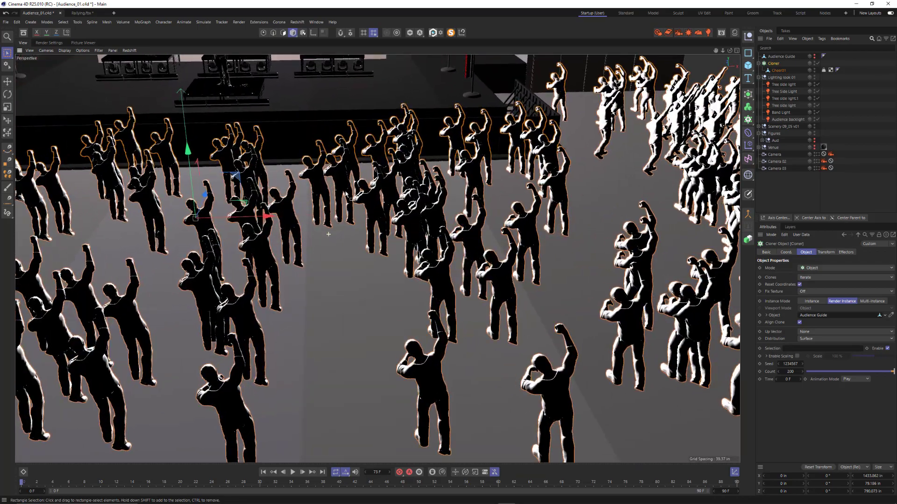
alt+middle_drag(376, 190, 489, 278)
alt+drag(264, 263, 263, 251)
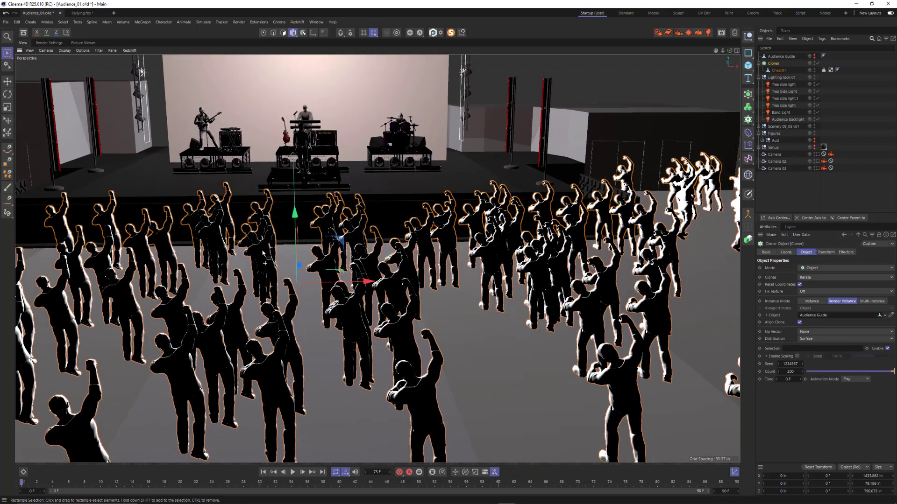
alt+right_drag(285, 223, 274, 264)
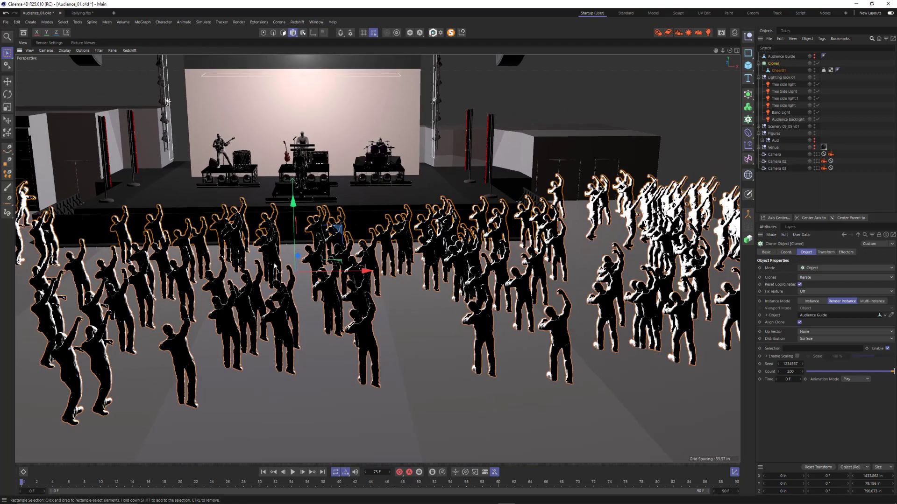
alt+middle_drag(434, 266, 327, 266)
alt+drag(377, 260, 541, 264)
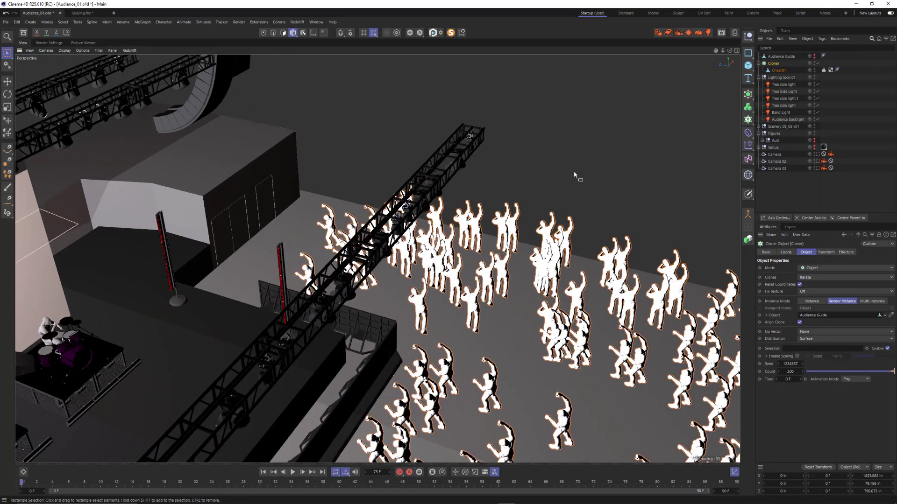
alt+middle_drag(557, 260, 470, 176)
scroll(471, 176, up, 8)
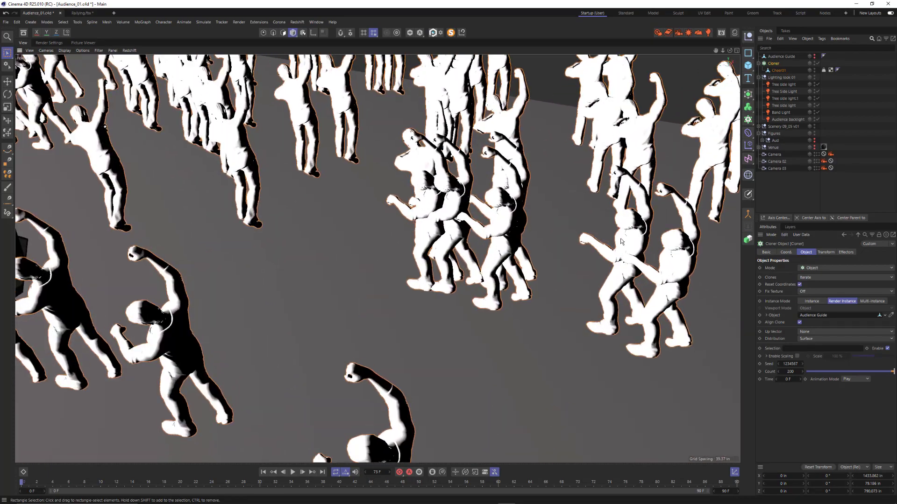
alt+drag(443, 205, 381, 225)
alt+right_drag(381, 225, 266, 299)
alt+drag(265, 299, 397, 306)
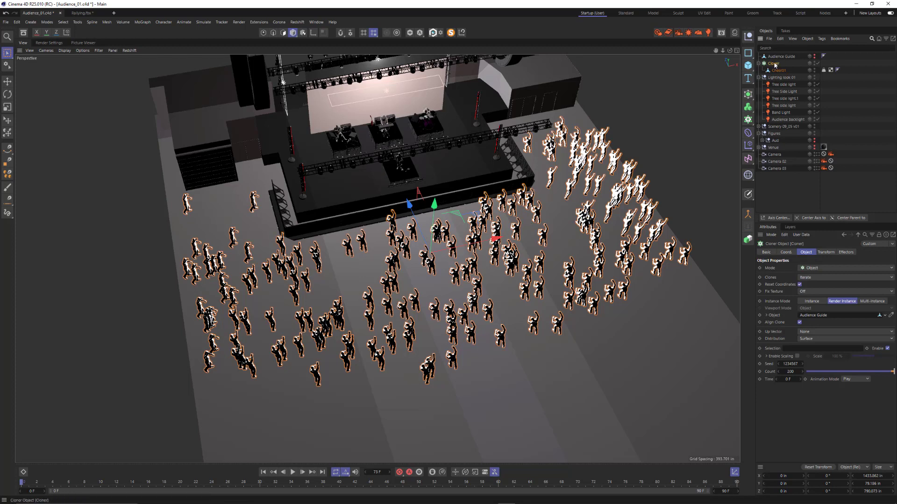
click(142, 23)
mouse_move(146, 35)
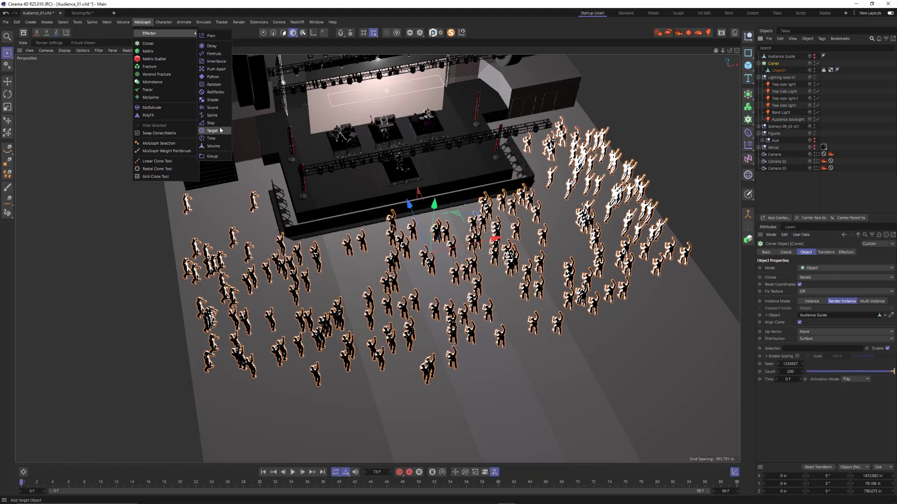
click(466, 21)
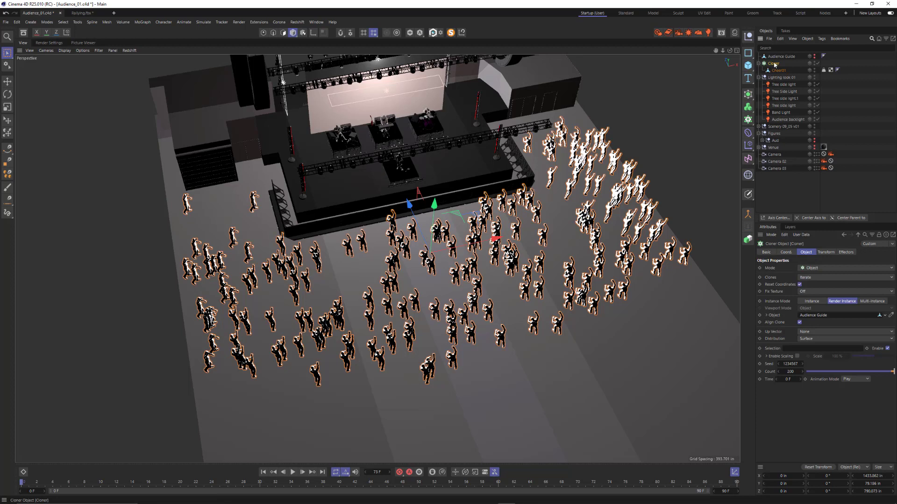
Add a MoGraph Target effector to the selected Cloner
click(144, 23)
mouse_move(150, 35)
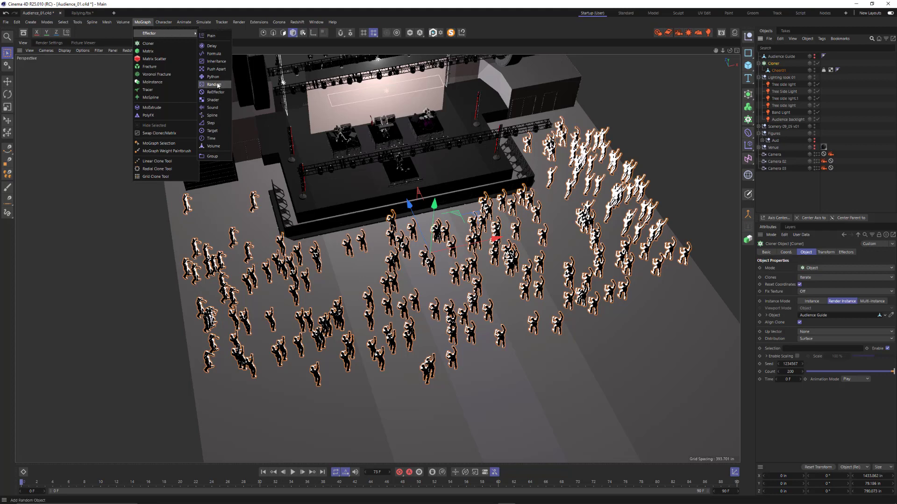
click(213, 130)
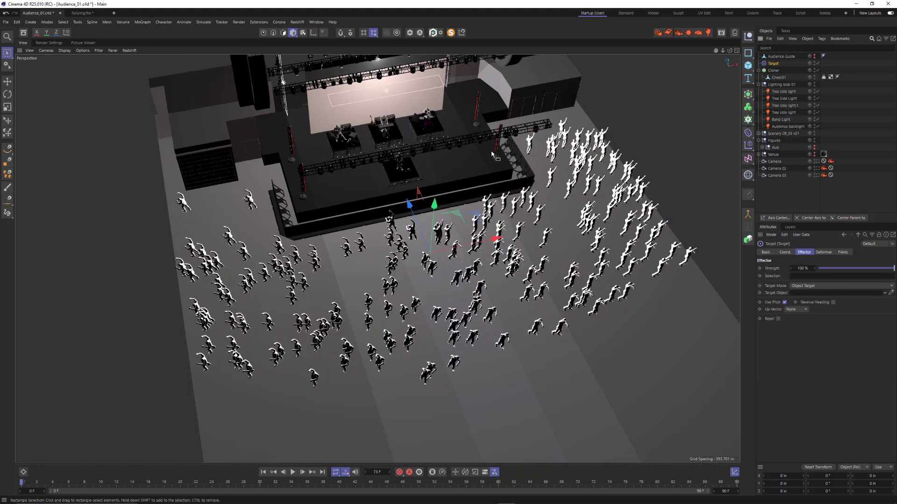
Add a null object and rename it Target
scroll(430, 275, up, 5)
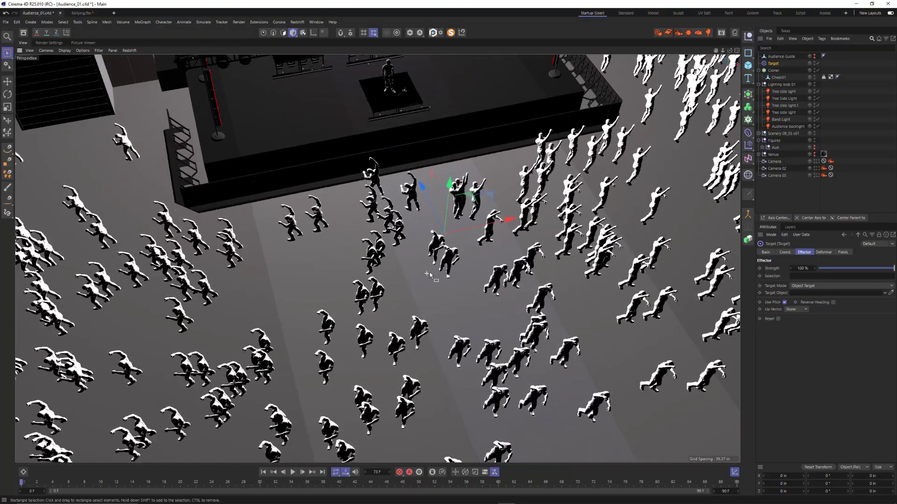
alt+drag(430, 275, 467, 243)
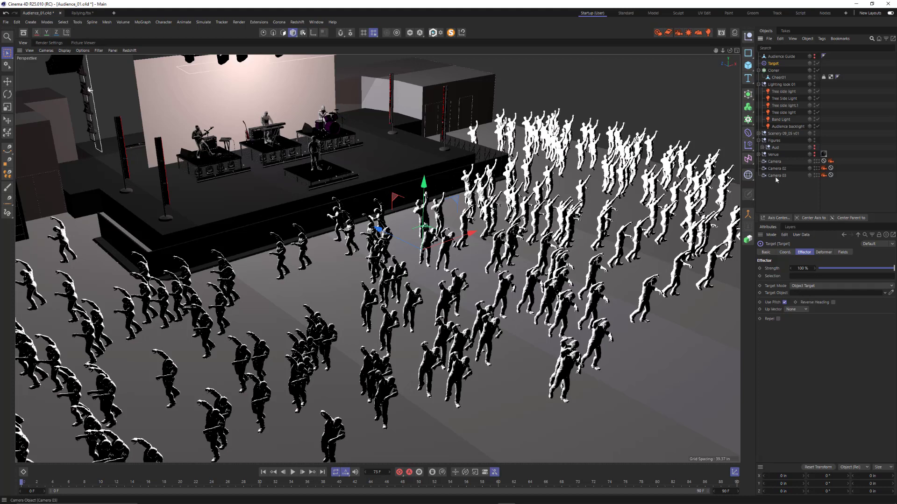
click(748, 38)
double_click(773, 64)
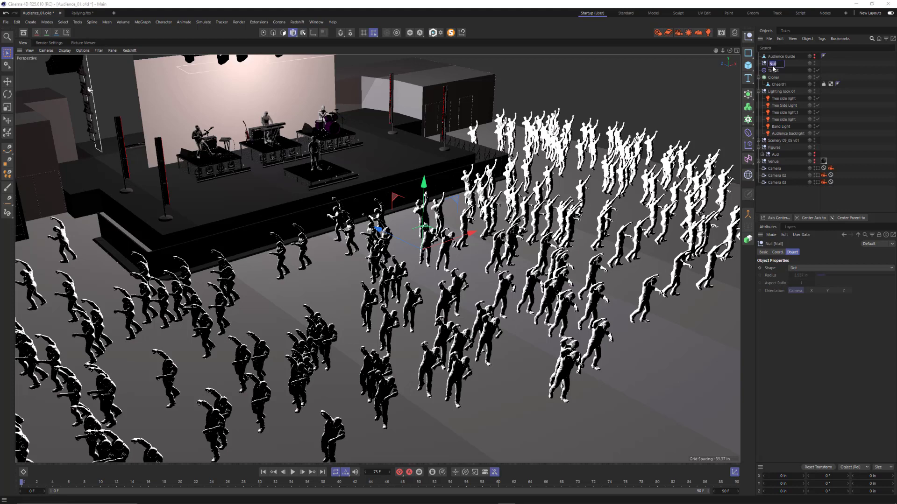
text(Target)
key(Return)
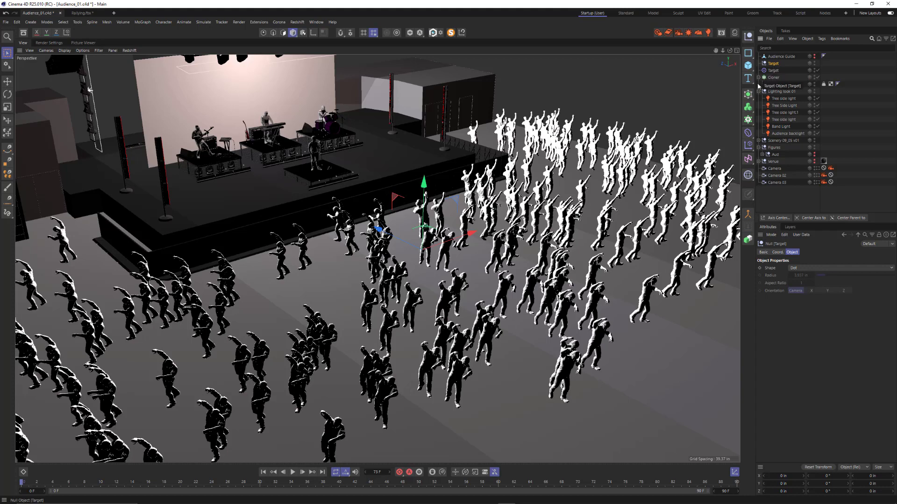
Move the Target null onto the stage near the front performer, to about 118 in on Y and 271 in on Z
drag(376, 228, 299, 180)
drag(299, 133, 303, 102)
alt+drag(303, 103, 330, 106)
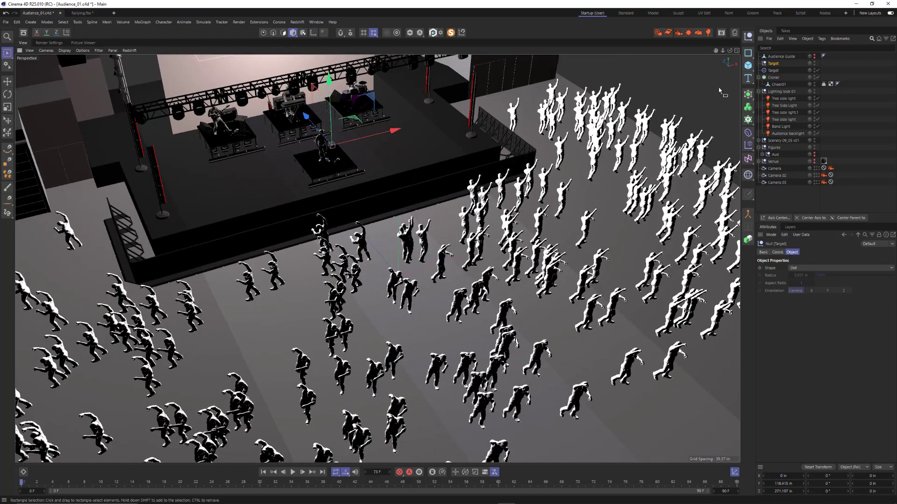
Assign the Target null as the Target Object of the Target effector
click(778, 71)
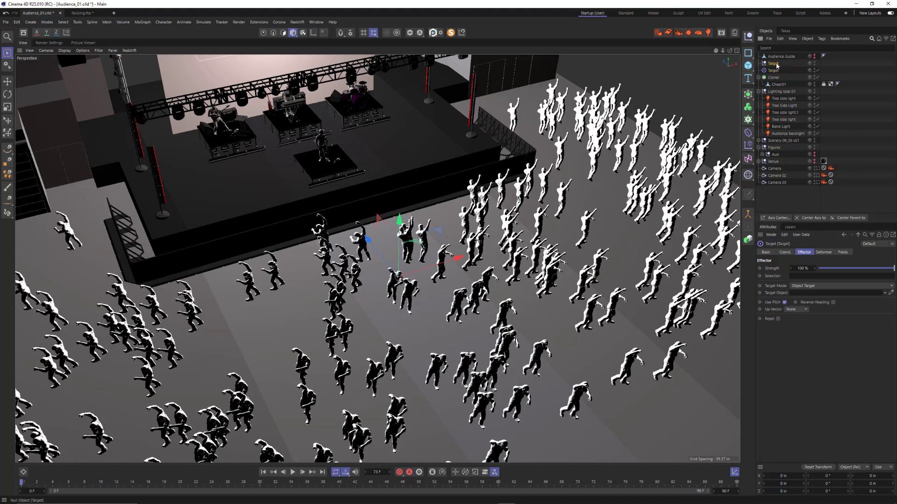
drag(777, 65, 818, 172)
drag(801, 282, 796, 298)
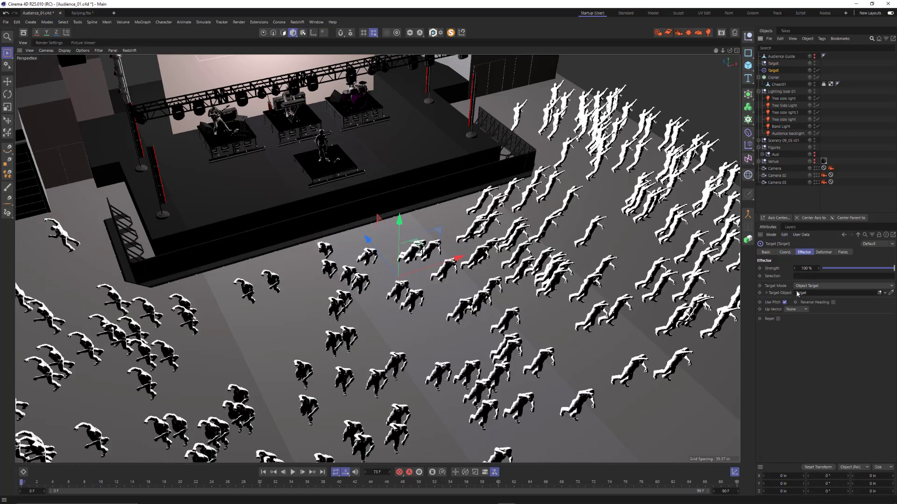
Lower the Target null on the stage to about 46 in on Y
alt+drag(457, 247, 494, 239)
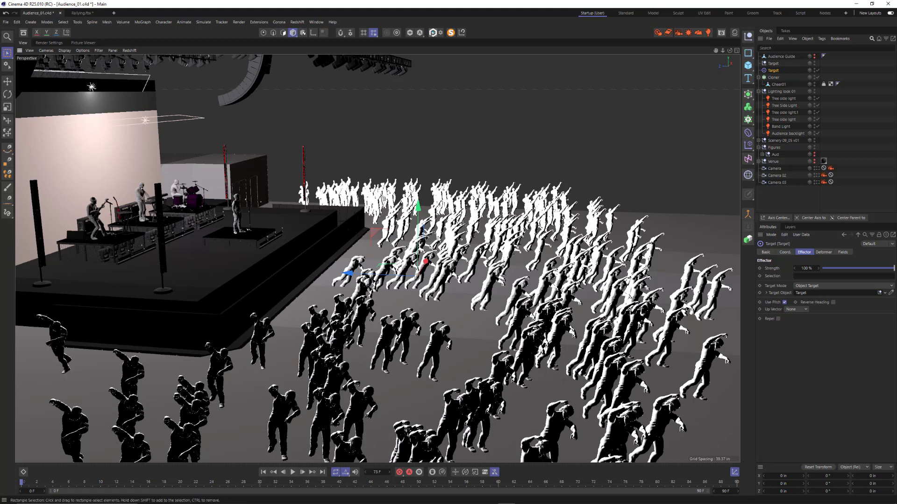
click(260, 200)
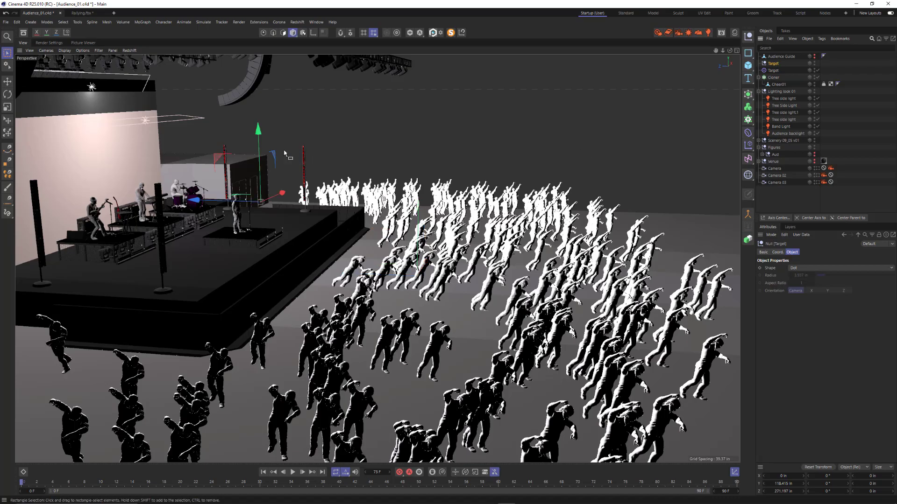
drag(261, 137, 296, 151)
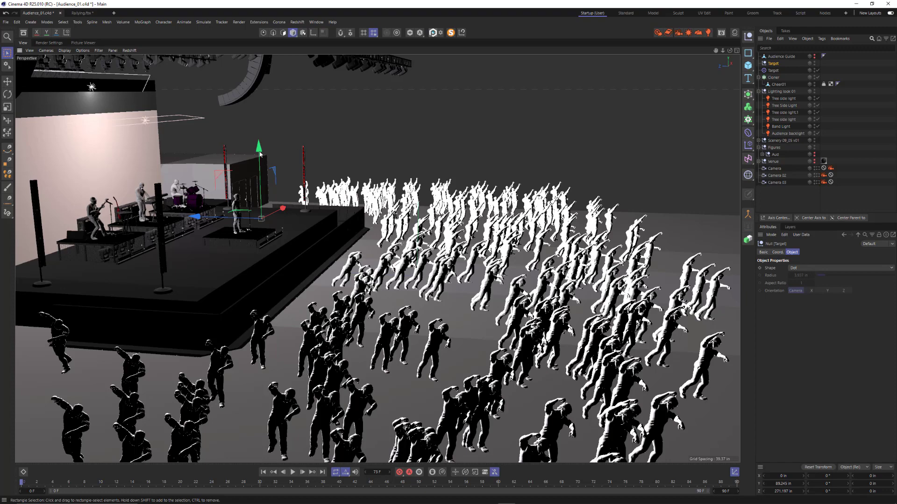
drag(260, 154, 260, 170)
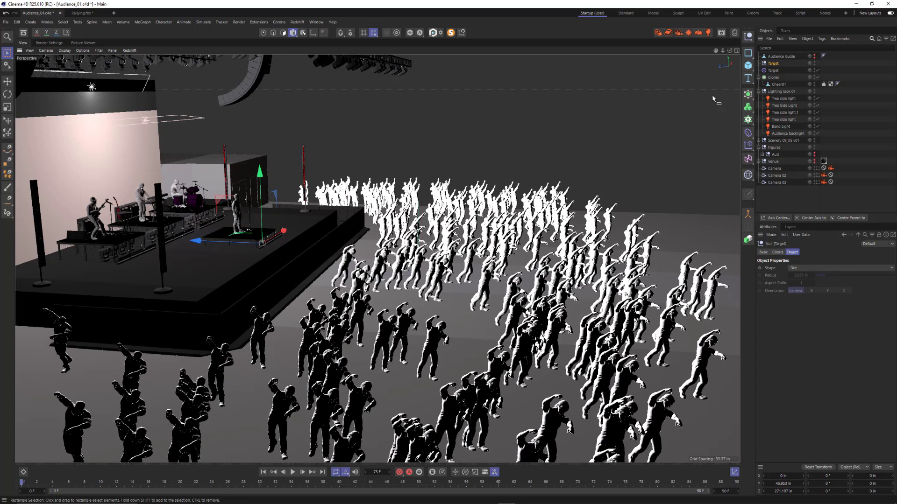
Disable Use Pitch and enable Reverse Heading on the Target effector
click(773, 71)
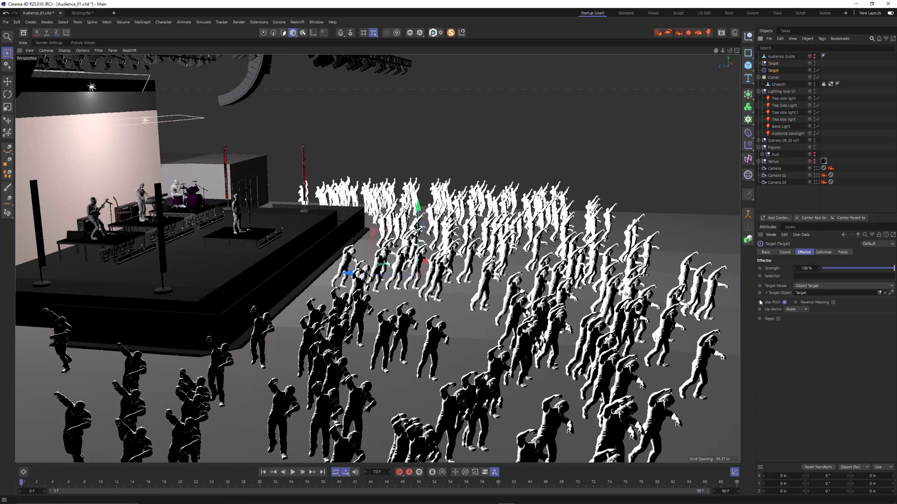
click(784, 302)
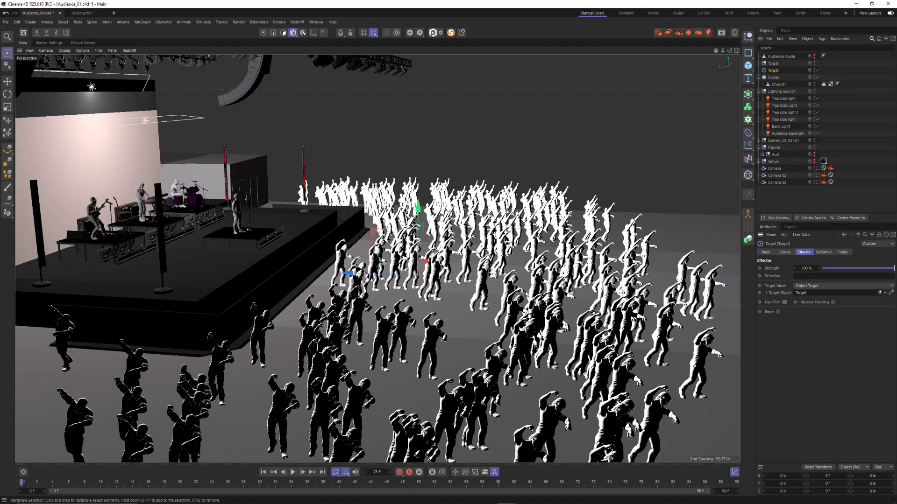
alt+drag(508, 276, 456, 292)
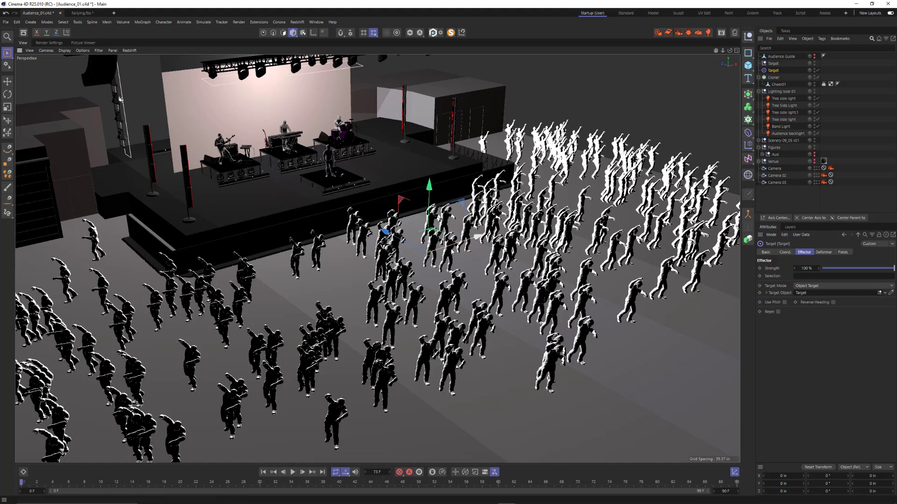
click(833, 302)
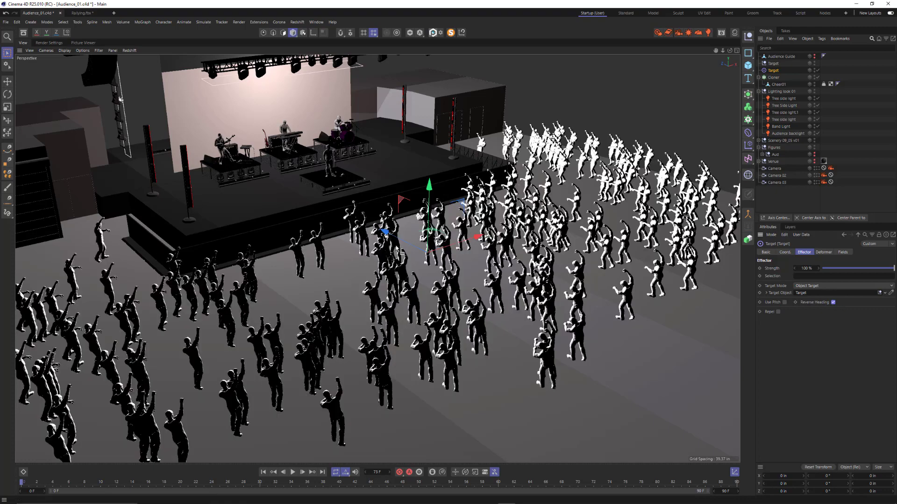
Shift the Target null beside the front performer, to about 45 in on X and 405 in on Z, and check the crowd's facing
alt+drag(394, 246, 360, 258)
click(774, 64)
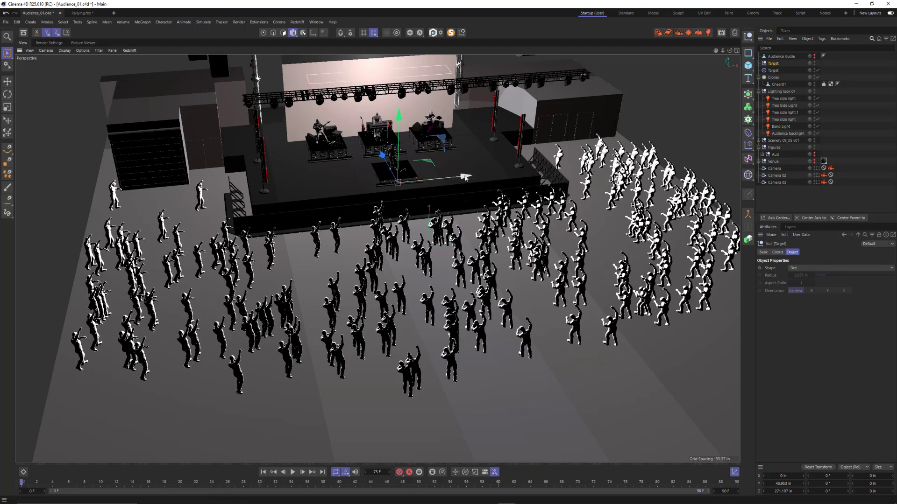
drag(465, 177, 599, 180)
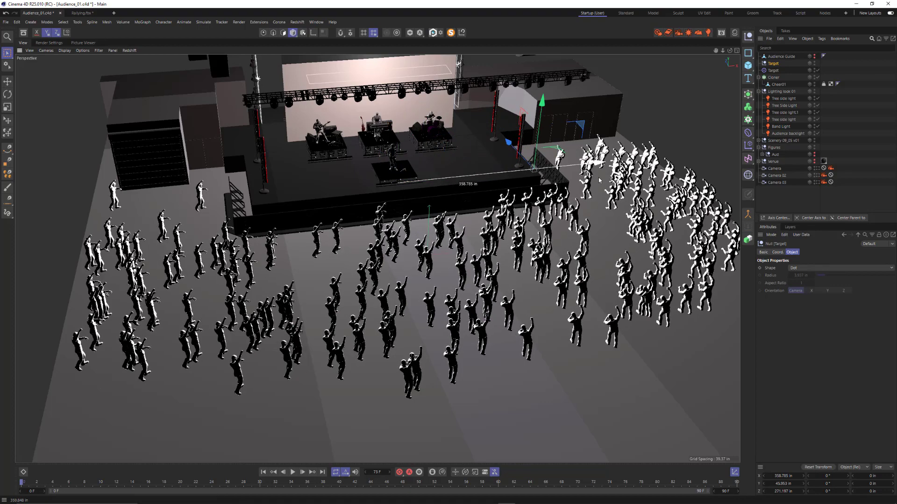
alt+drag(504, 184, 531, 165)
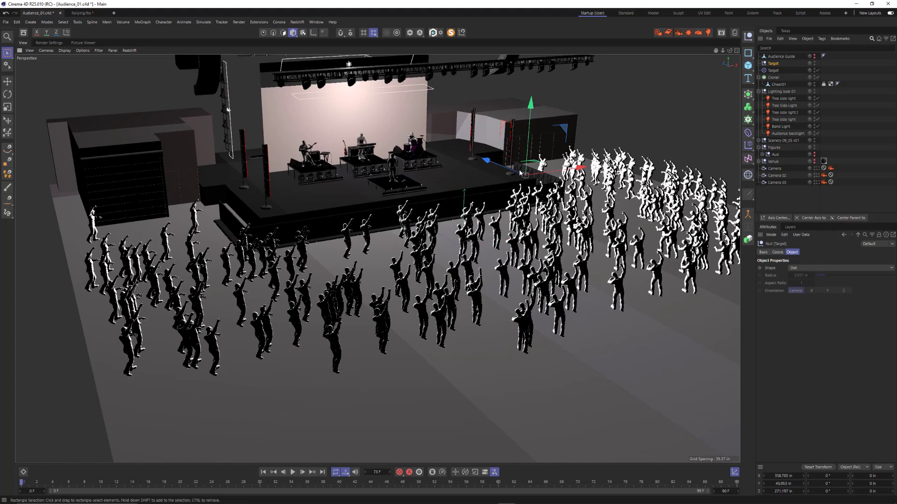
drag(562, 165, 471, 170)
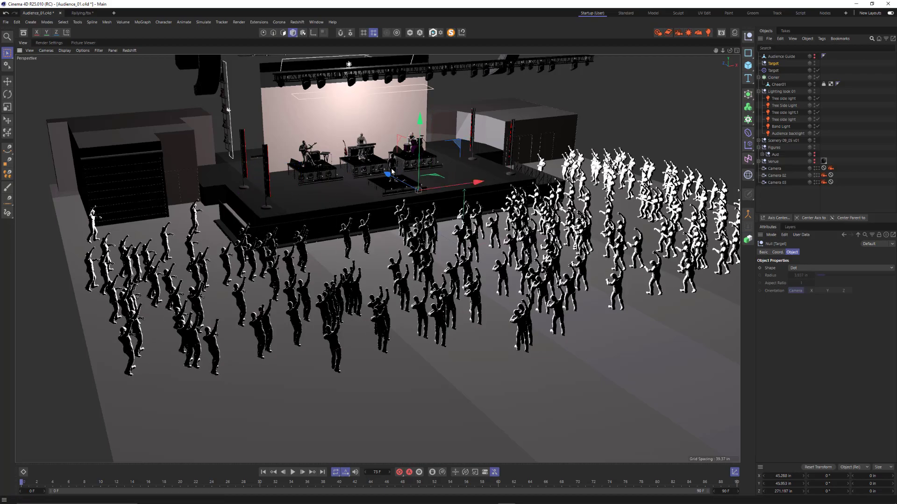
drag(388, 174, 339, 236)
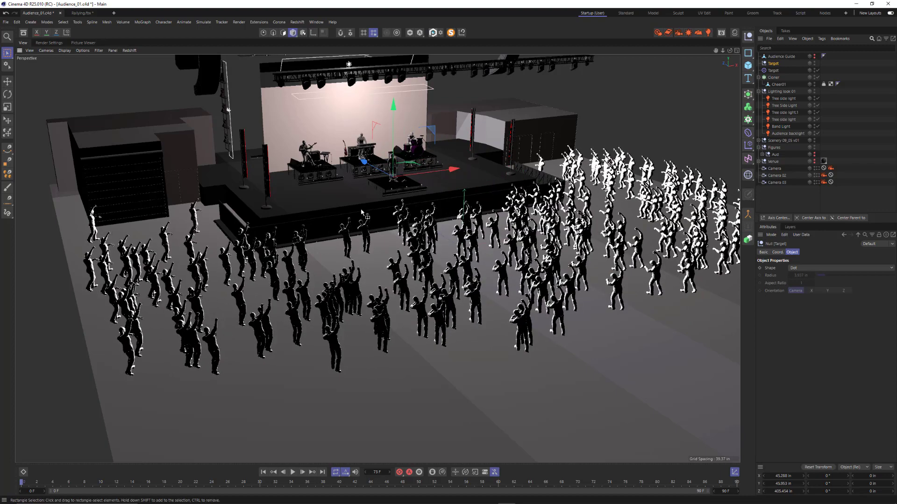
scroll(415, 202, up, 6)
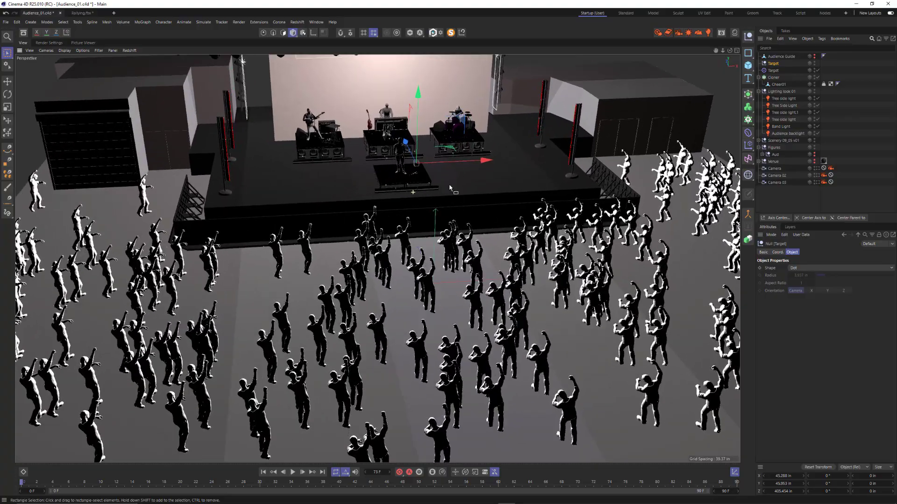
scroll(421, 197, up, 4)
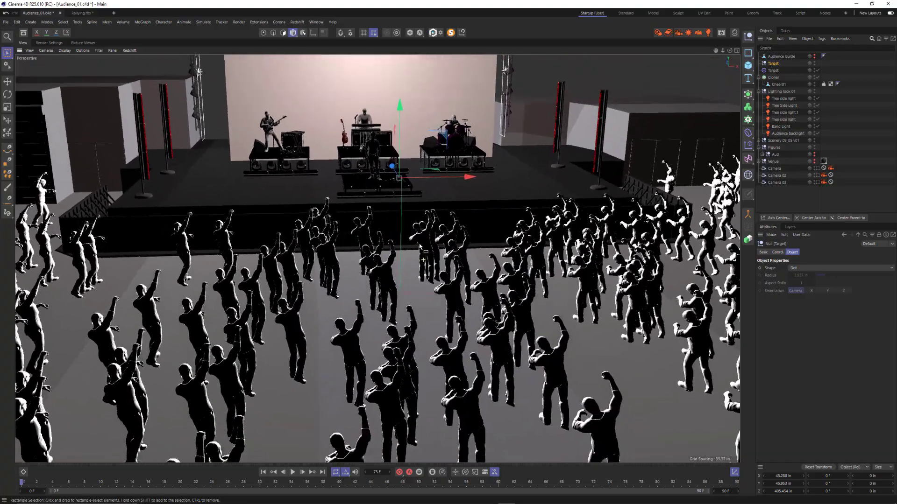
alt+drag(420, 246, 388, 252)
scroll(414, 240, down, 5)
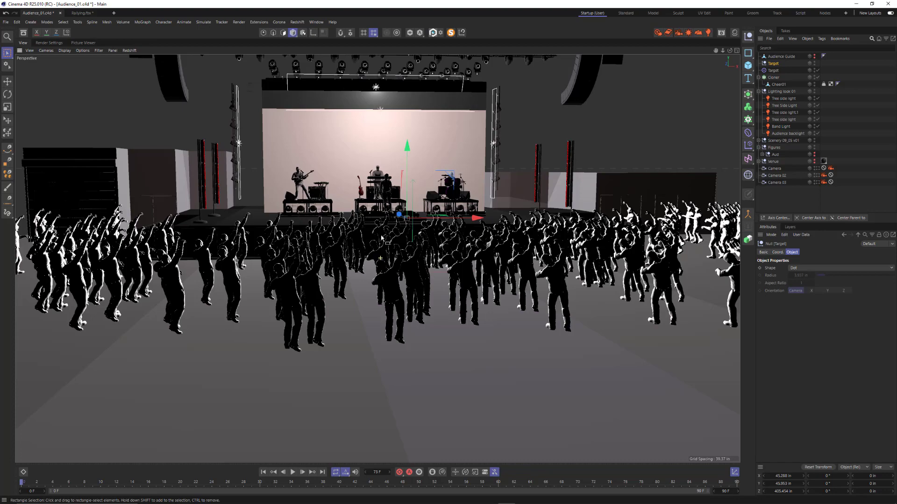
alt+drag(381, 238, 415, 233)
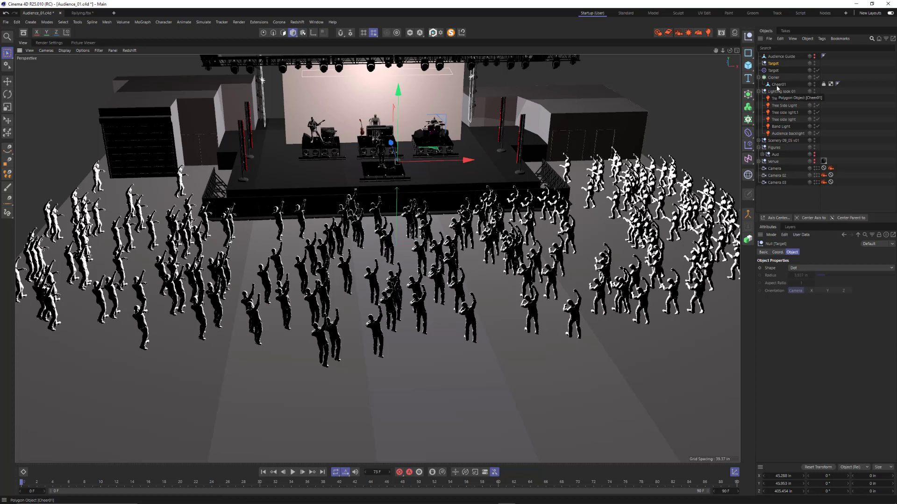
Expand the Aud group and move it up over the stage front, to about -142 in on X and 157 in on Y
click(762, 154)
click(775, 155)
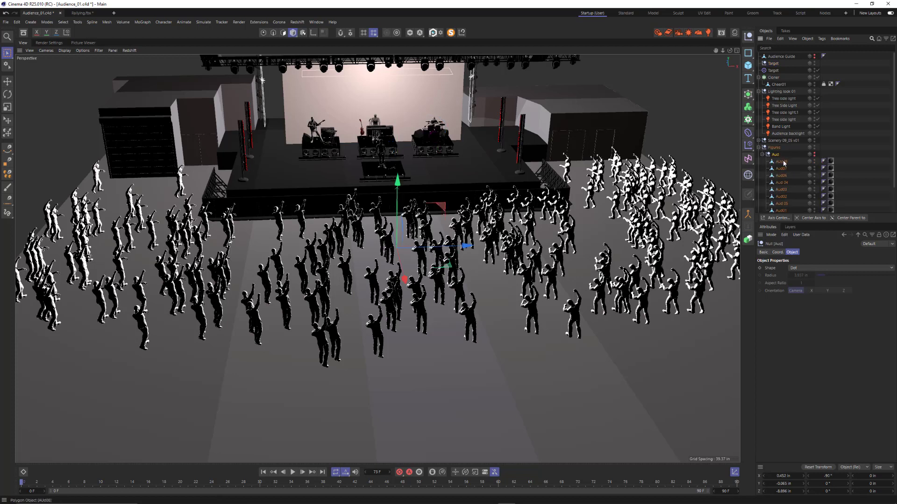
click(782, 161)
scroll(798, 165, down, 2)
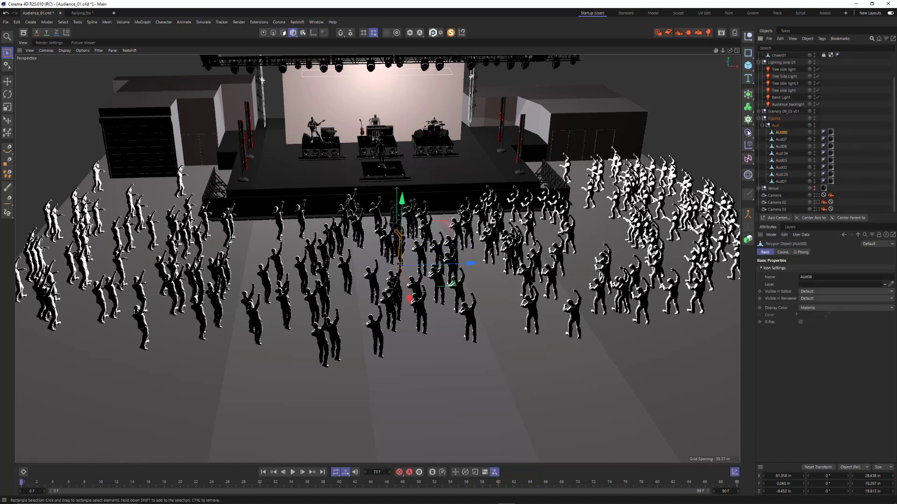
click(775, 125)
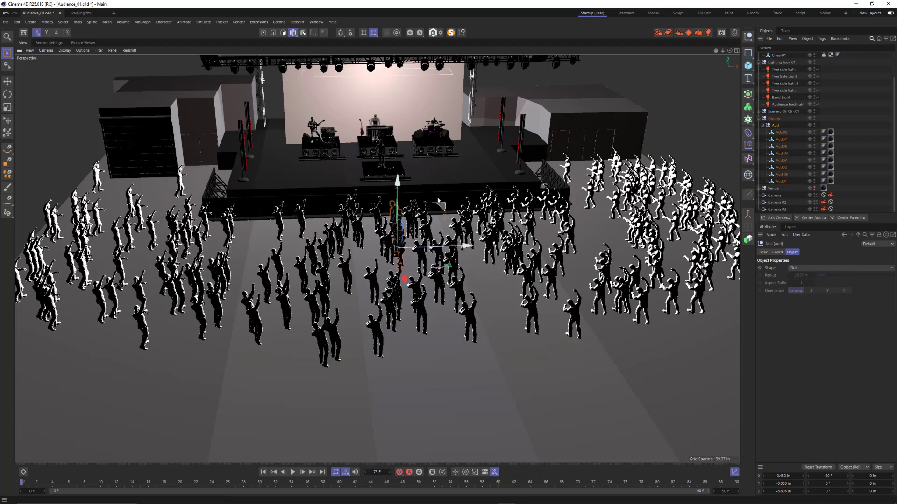
drag(437, 199, 356, 123)
alt+right_drag(304, 154, 417, 125)
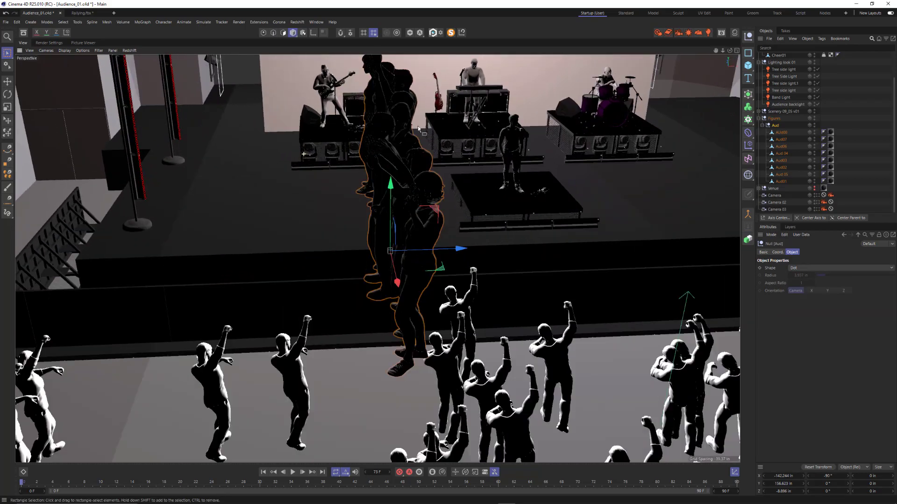
alt+drag(418, 125, 506, 175)
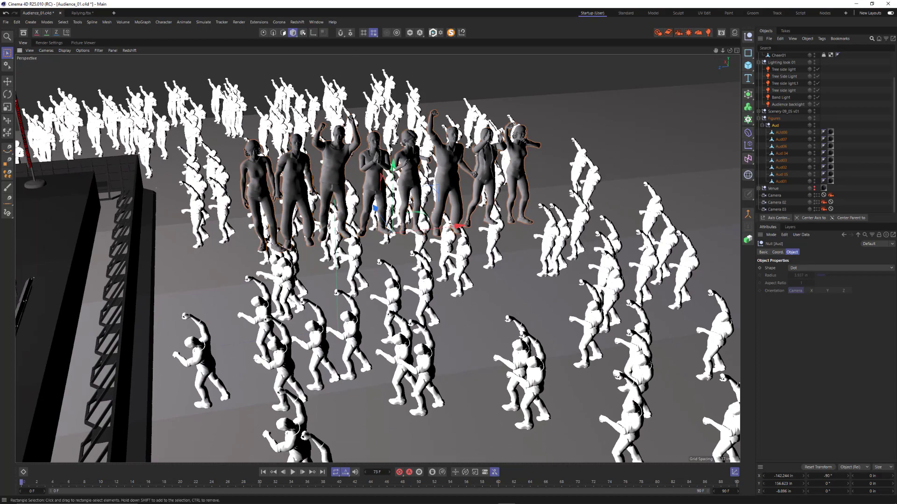
alt+drag(394, 168, 375, 164)
scroll(375, 164, down, 5)
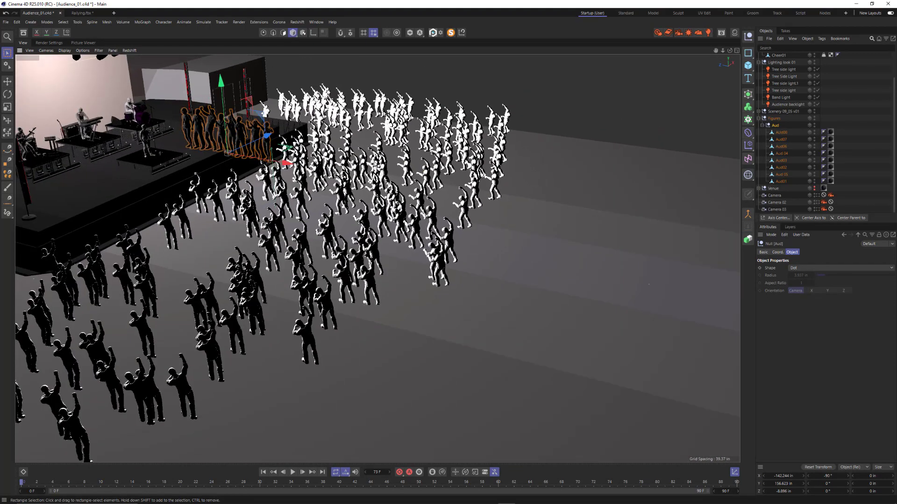
Move all eight Aud figures out of the Aud group into the Cloner, above Cheer01
click(783, 133)
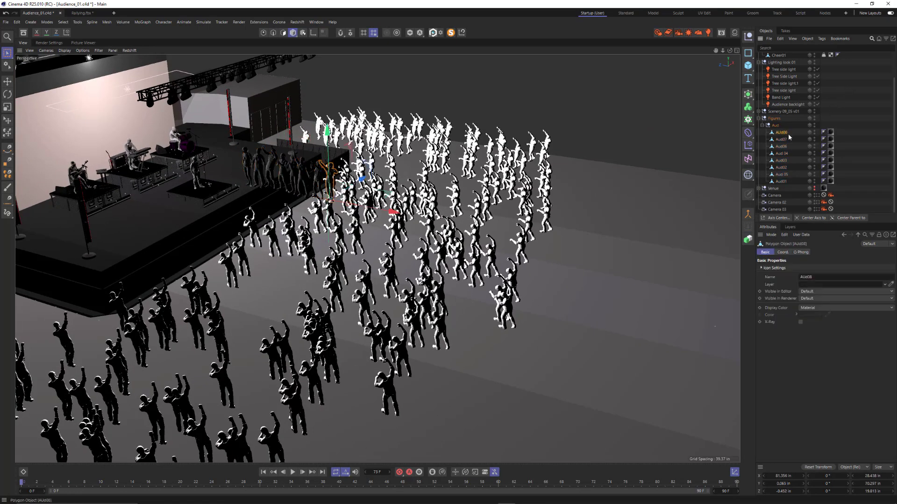
shift+click(803, 180)
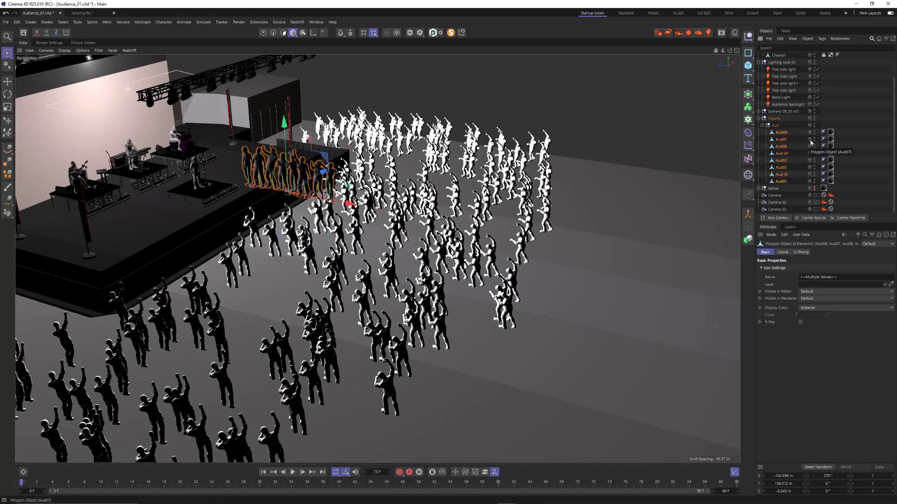
scroll(802, 142, up, 2)
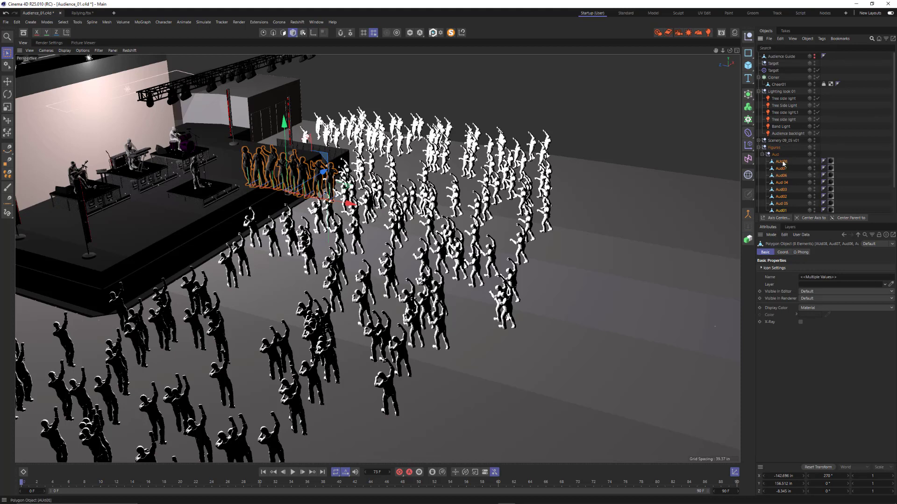
drag(784, 158, 779, 84)
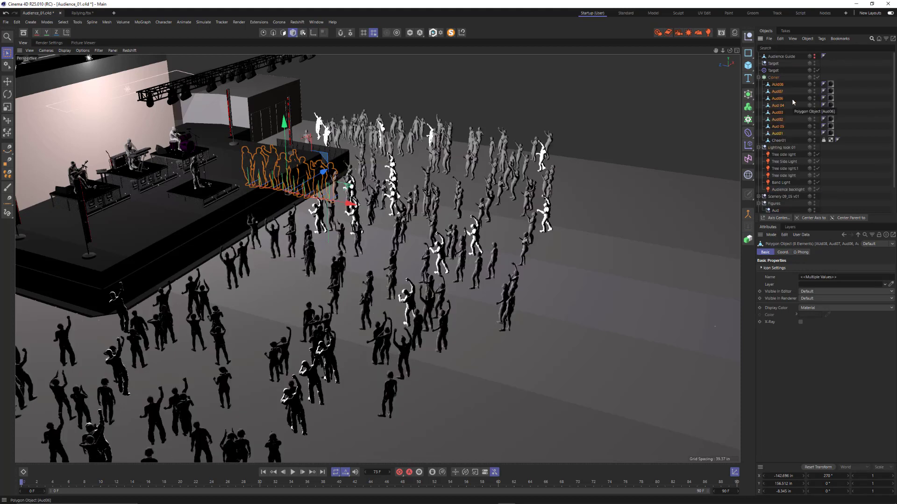
Select the Cloner and switch the viewport display to Hidden Line for a close look at the cloned figures
click(773, 77)
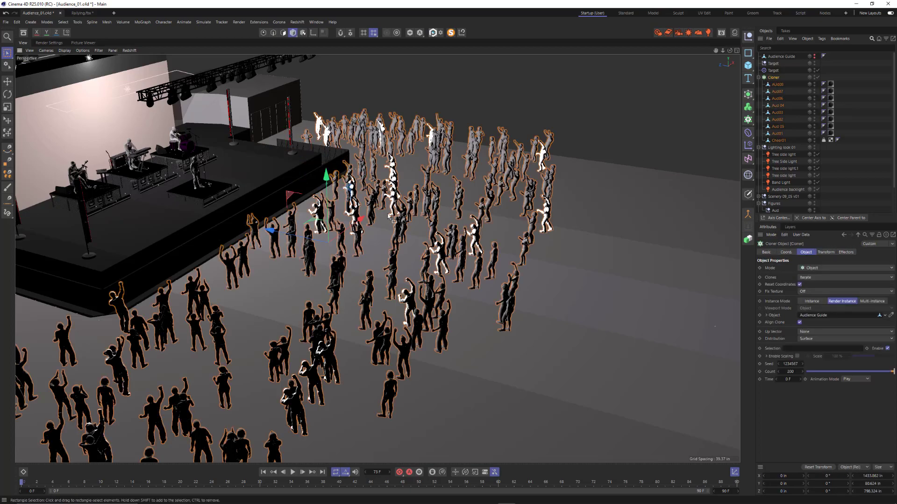
alt+drag(383, 215, 300, 214)
alt+right_drag(278, 225, 441, 195)
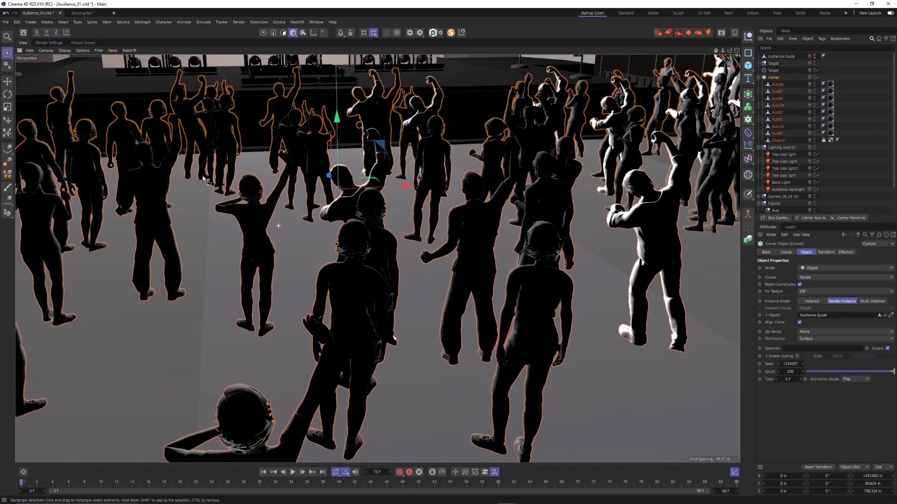
scroll(543, 185, down, 3)
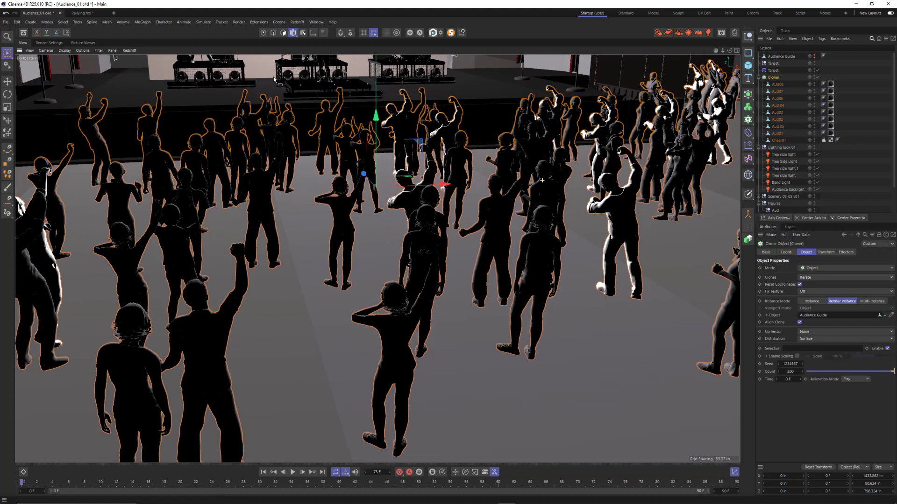
click(64, 50)
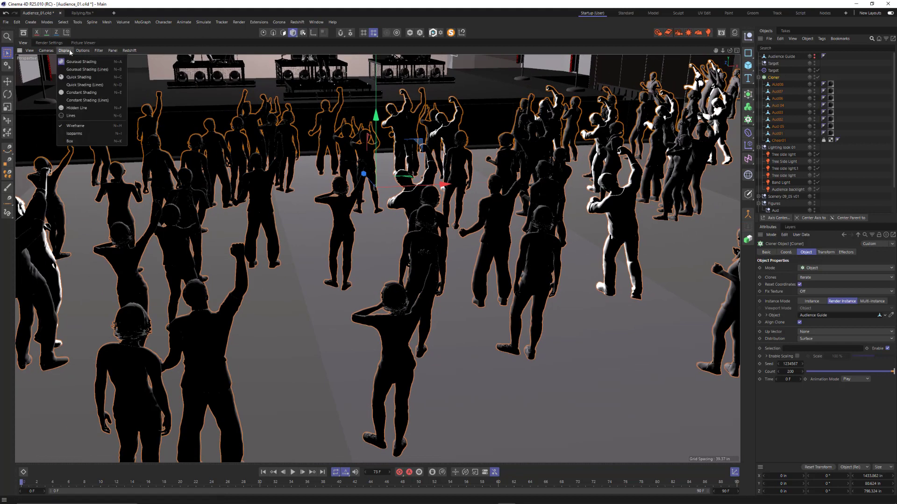
click(82, 108)
alt+drag(311, 175, 293, 175)
alt+right_drag(402, 173, 477, 169)
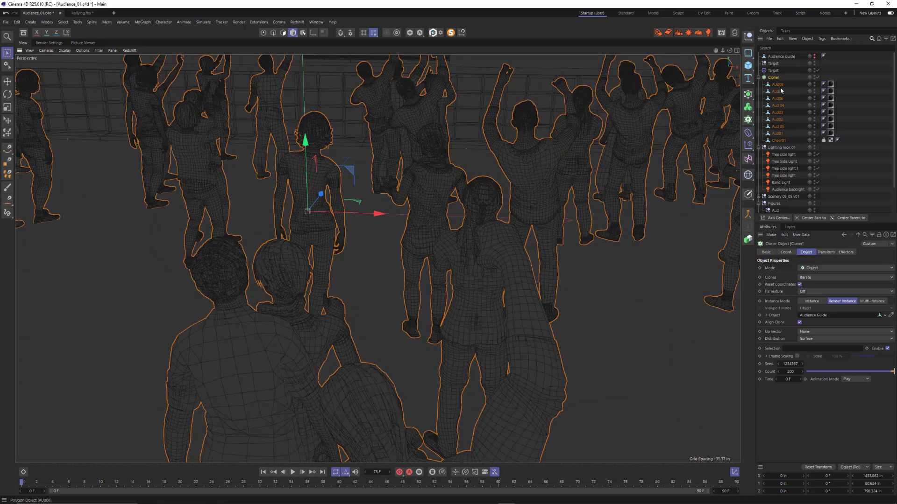
Copy the AUD material tag from the Aud01 figure onto Cheer01 inside the Cloner
click(830, 133)
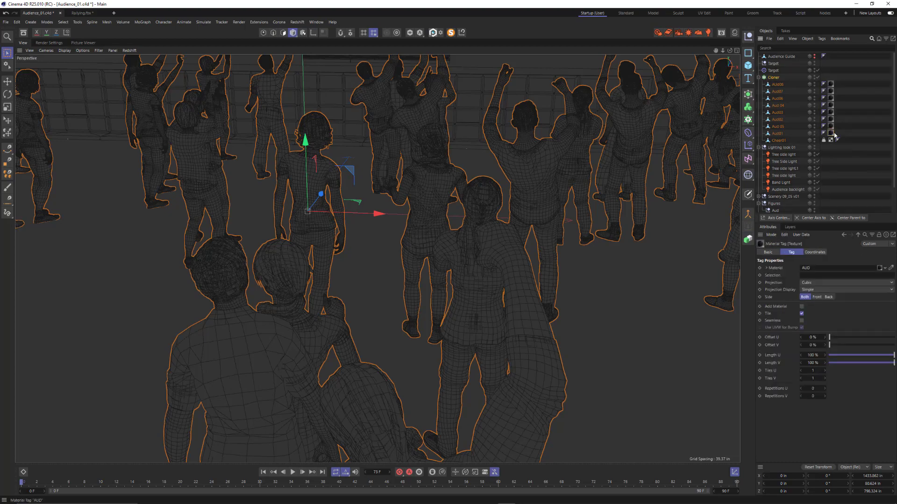
ctrl+drag(846, 139, 845, 140)
alt+right_drag(475, 182, 454, 189)
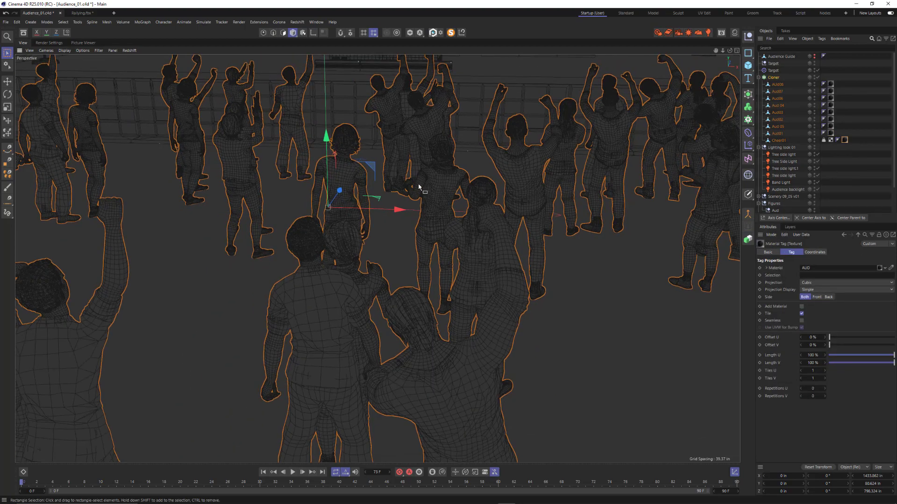
alt+drag(418, 185, 440, 170)
alt+right_drag(441, 170, 395, 180)
mouse_move(394, 181)
alt+mouse_down()
mouse_move(376, 257)
mouse_move(383, 186)
alt+mouse_up()
alt+right_drag(418, 171, 358, 177)
alt+drag(351, 179, 357, 186)
alt+right_drag(357, 186, 365, 180)
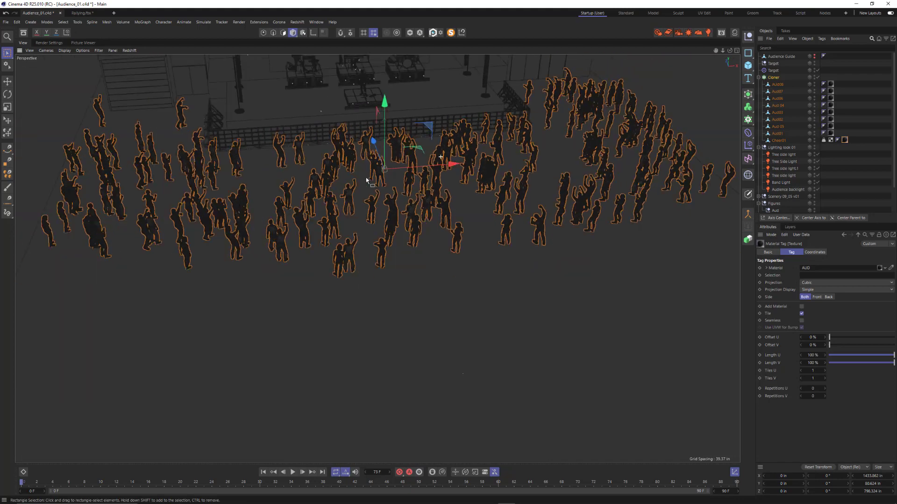
Set the Cloner's count to 2000 so the figures pack the audience floor densely
alt+drag(366, 180, 434, 177)
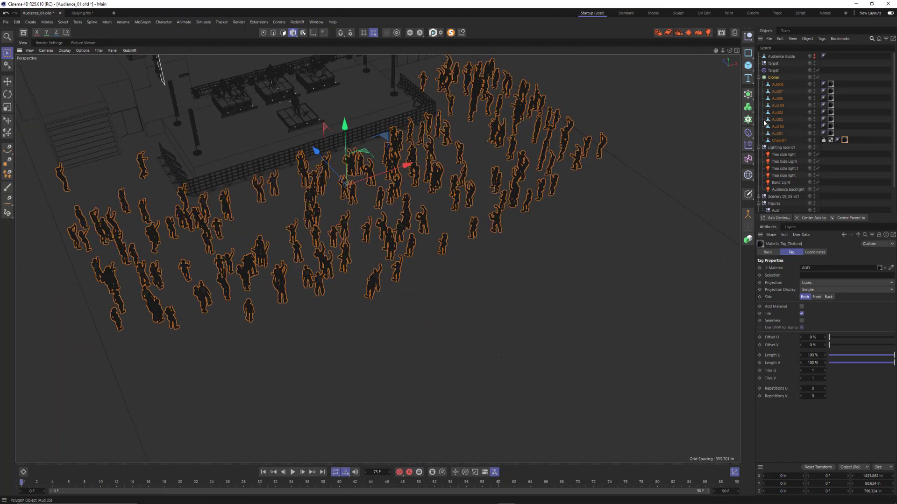
click(779, 78)
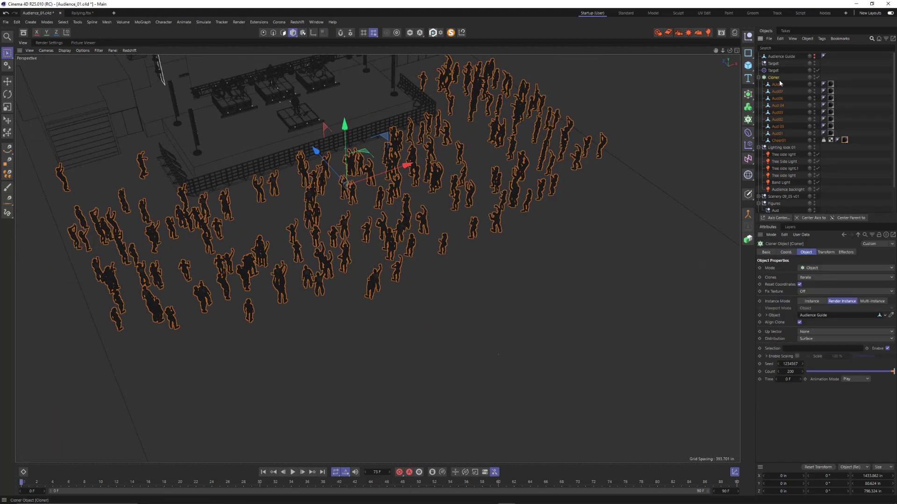
double_click(791, 372)
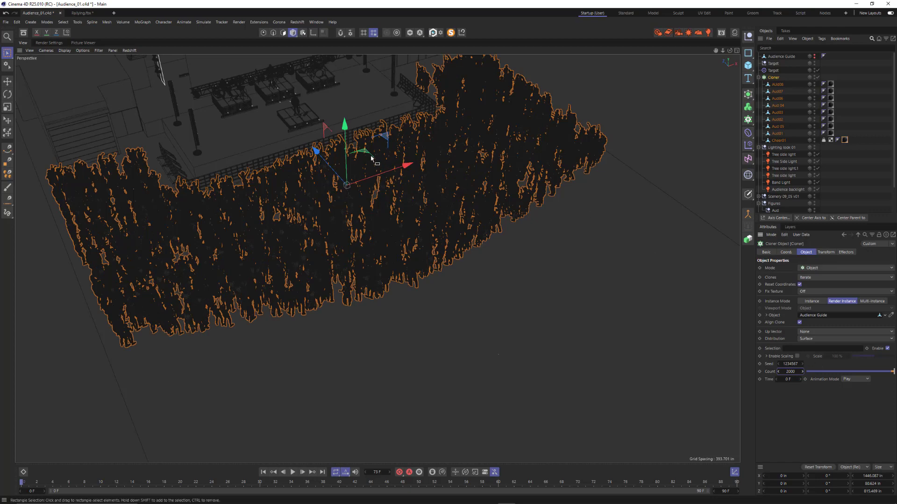
Examine the density of the cloned crowd from behind the audience toward the stage and from above
scroll(371, 101, up, 5)
alt+right_drag(373, 103, 439, 79)
alt+drag(439, 265, 359, 257)
scroll(360, 258, up, 6)
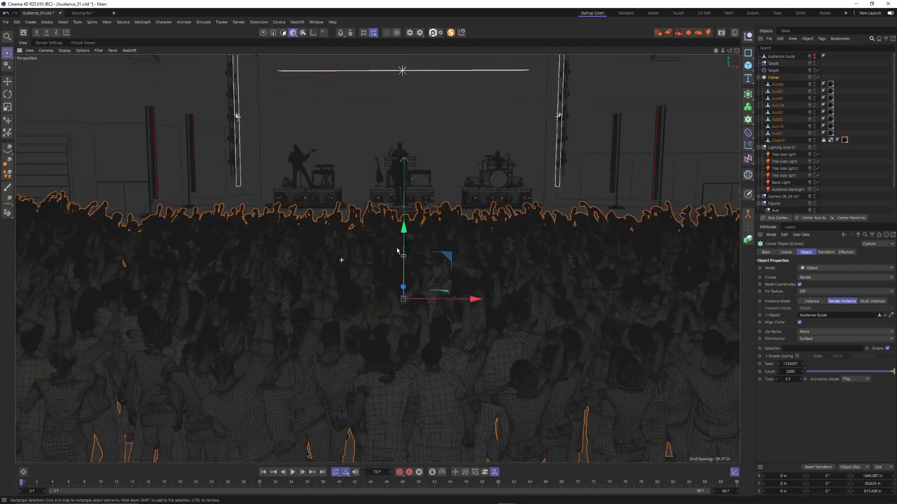
alt+drag(414, 273, 395, 260)
alt+middle_drag(395, 258, 242, 278)
alt+right_drag(378, 259, 312, 281)
alt+drag(313, 283, 328, 308)
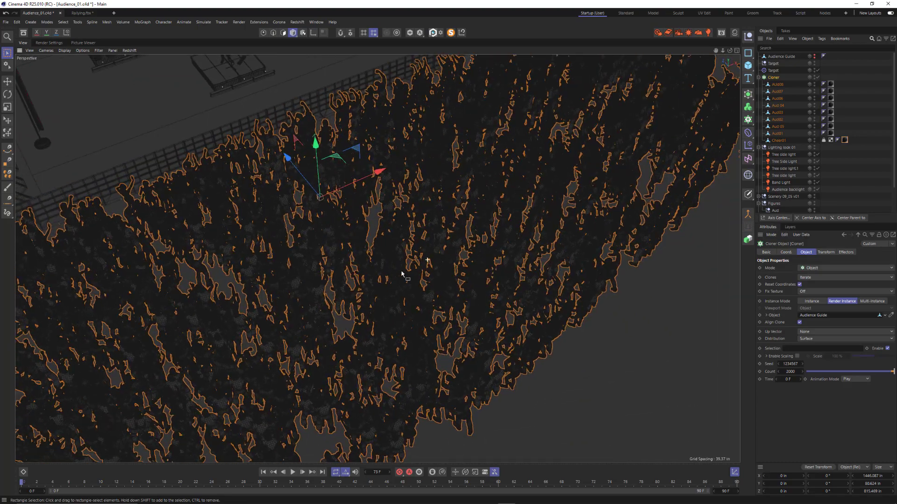
alt+right_drag(403, 274, 329, 299)
alt+drag(427, 260, 440, 282)
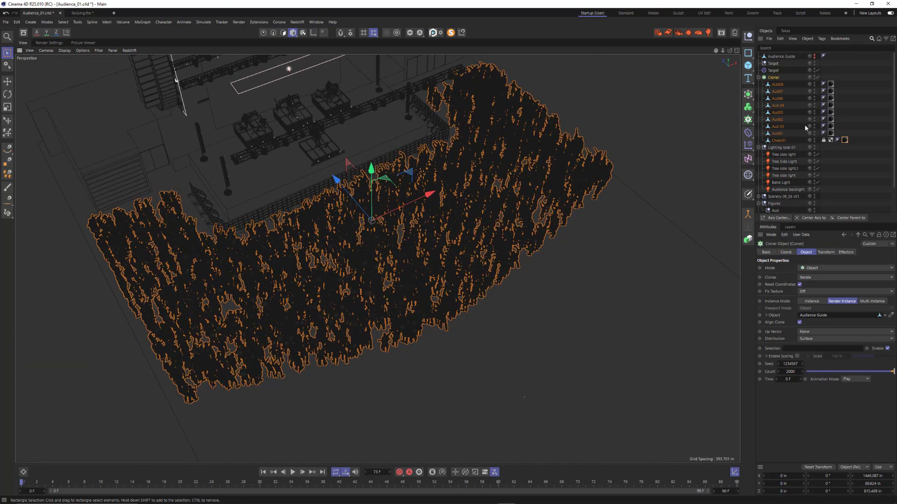
Group the Cloner, both Target objects and the Audience Guide into one null and name it Audience
click(758, 78)
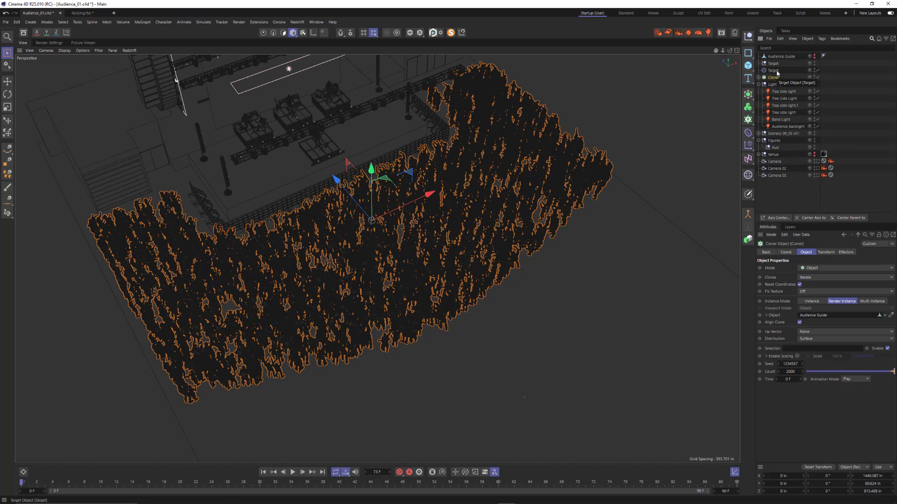
ctrl+click(773, 70)
ctrl+click(773, 63)
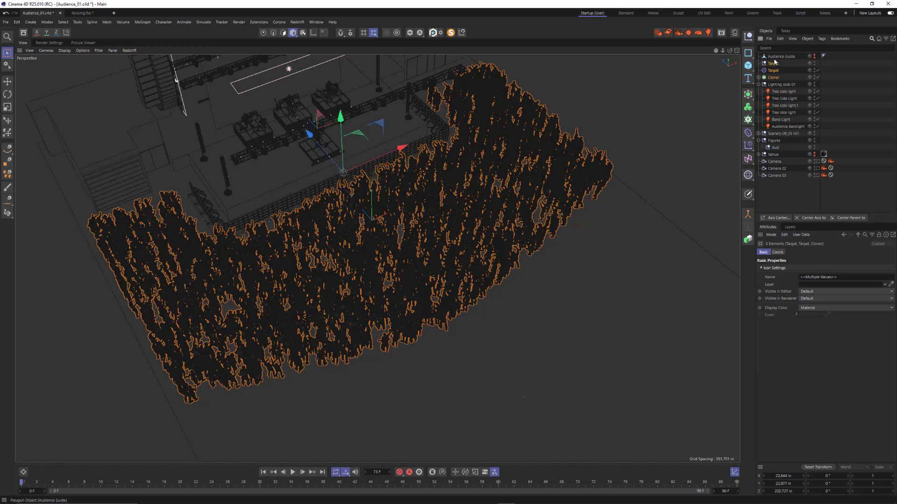
ctrl+click(776, 57)
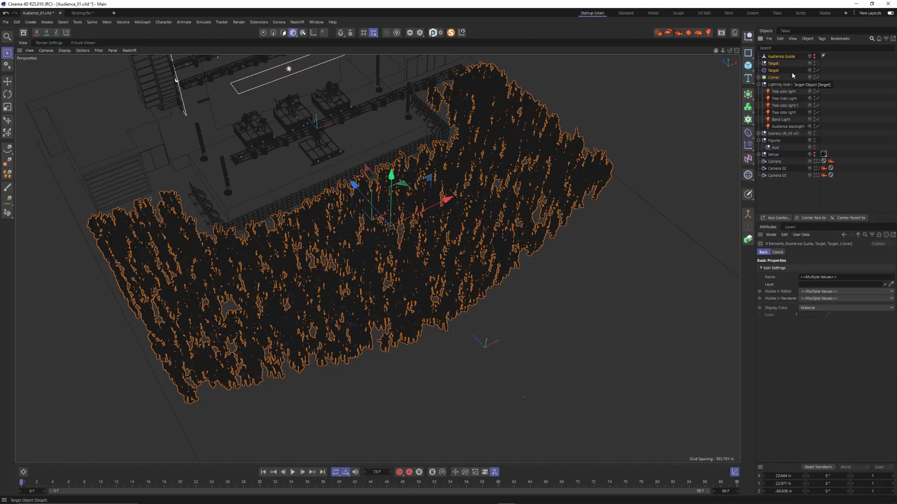
key(alt+g)
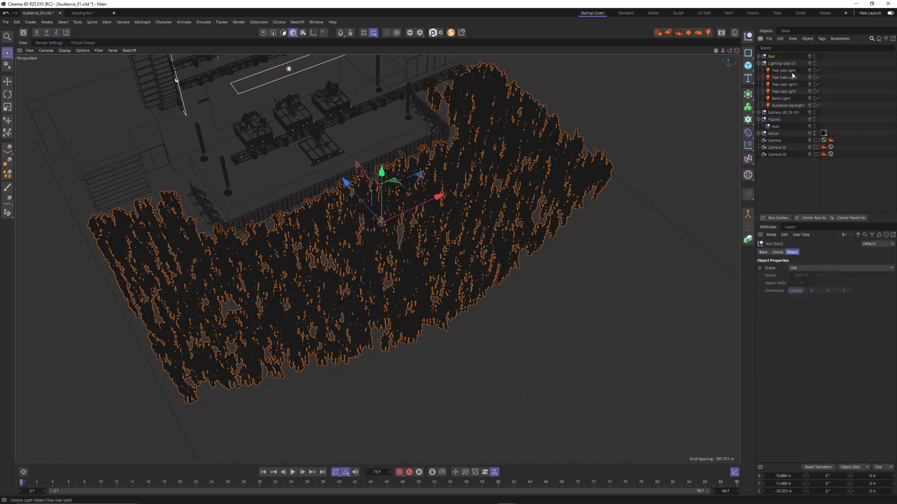
double_click(772, 57)
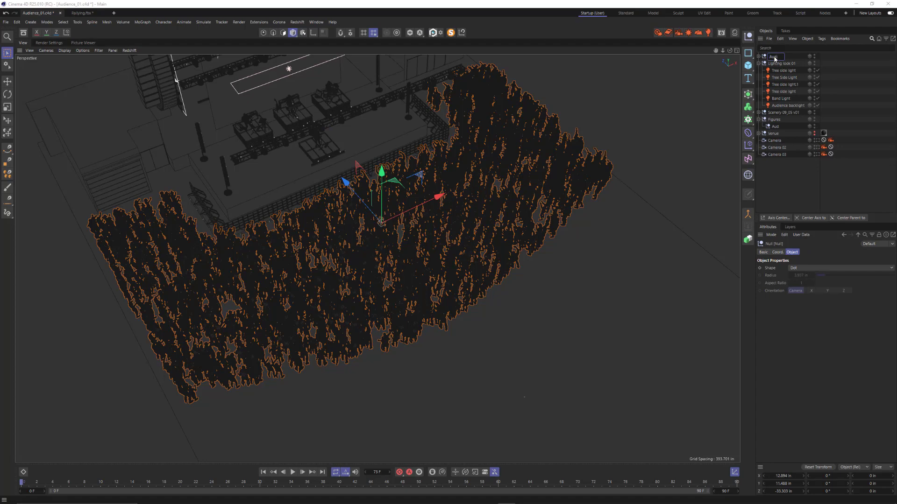
key(Return)
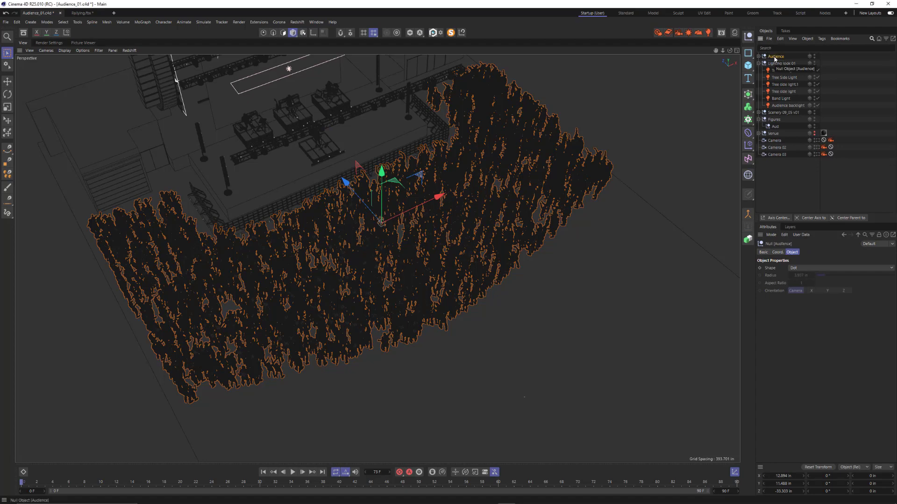
Hide the Audience group in the viewport for a look at the empty floor and show it again
alt+drag(407, 219, 452, 232)
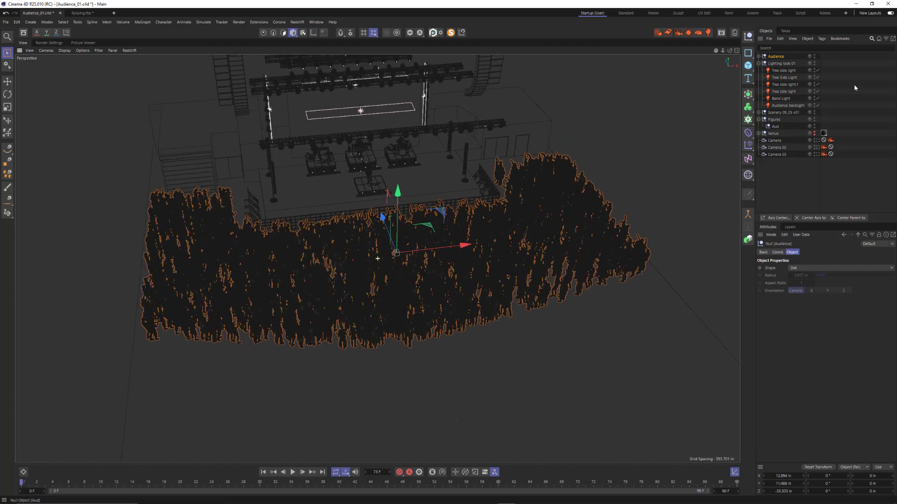
click(814, 56)
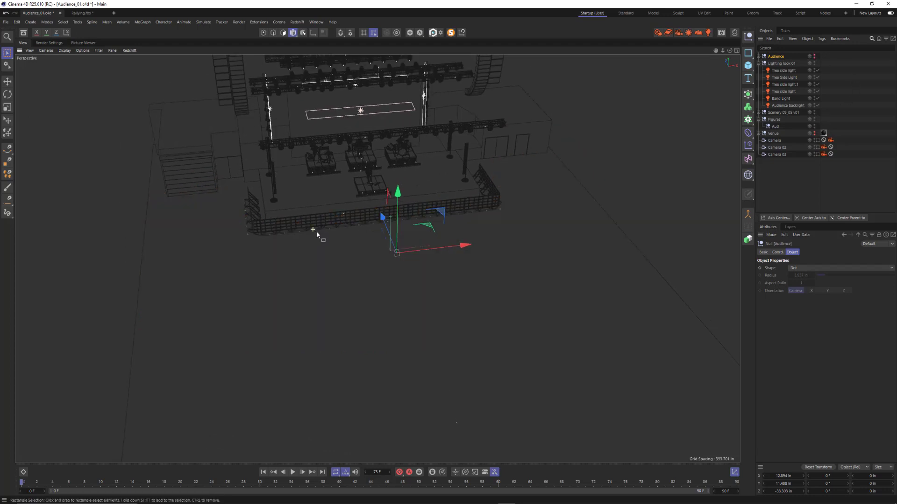
mouse_move(313, 231)
alt+mouse_down()
mouse_move(364, 252)
mouse_move(390, 237)
mouse_move(299, 224)
alt+mouse_up()
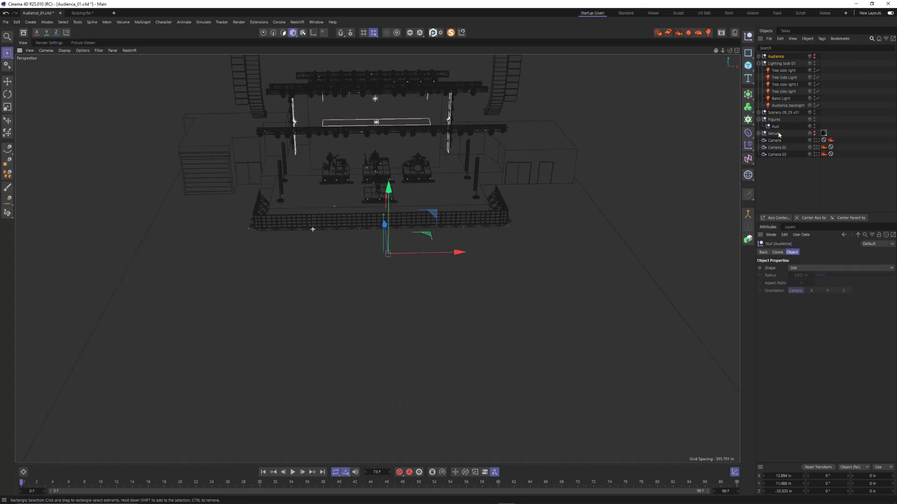
click(814, 57)
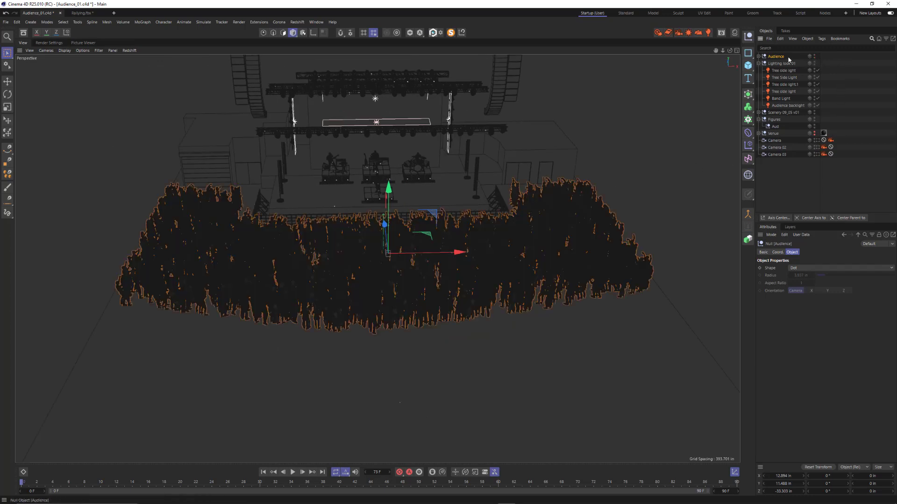
Expand the Audience group and add it to the Audience backlight's Include list alongside Figures
click(758, 56)
alt+drag(401, 286, 419, 283)
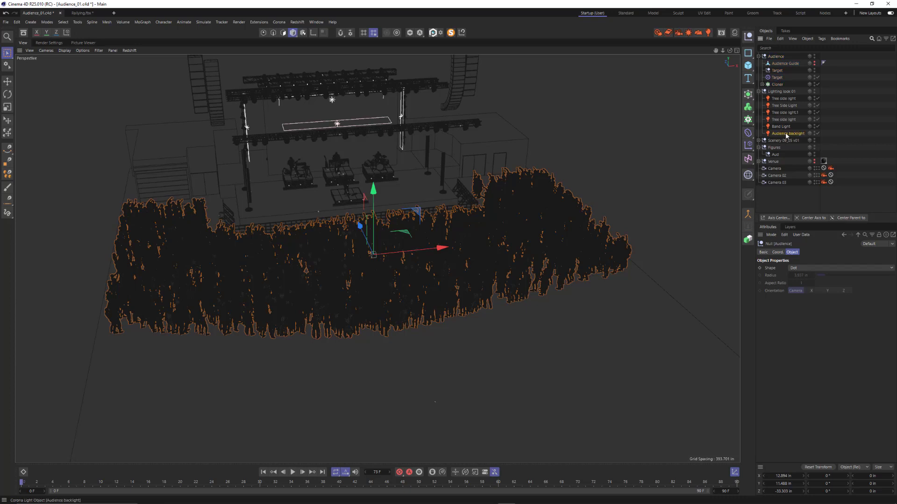
click(789, 134)
alt+drag(339, 125, 294, 117)
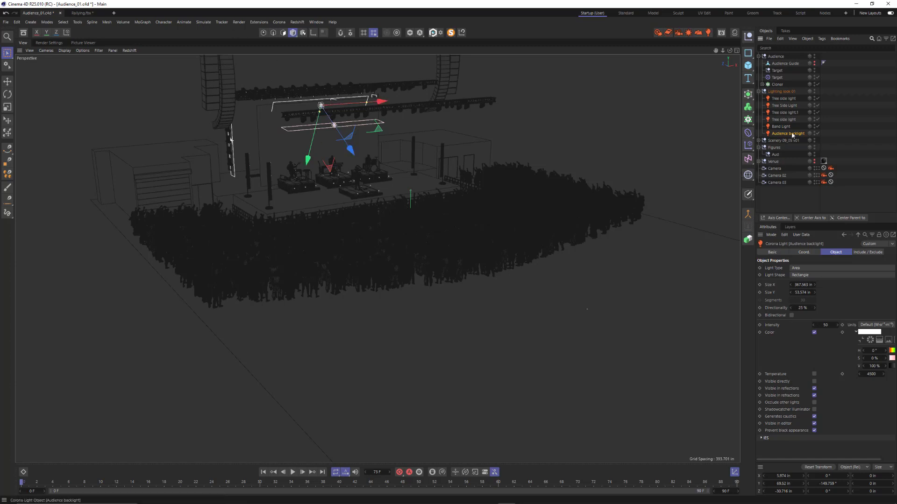
click(861, 253)
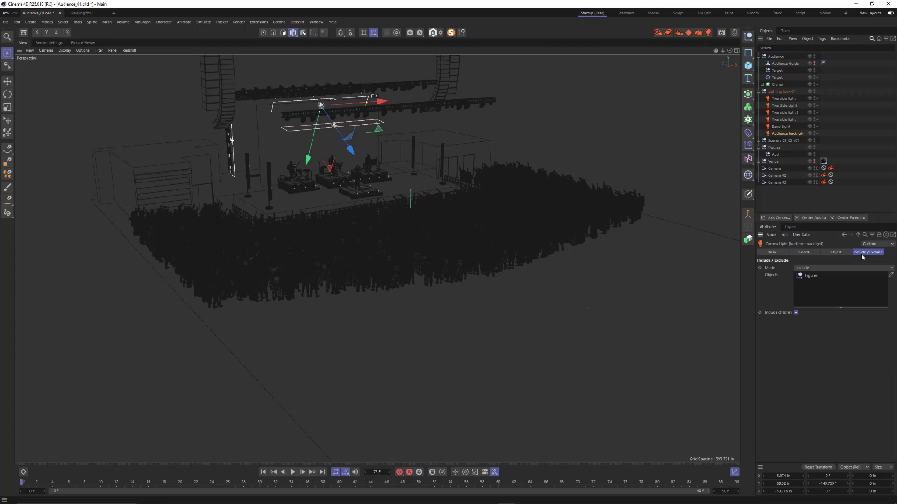
drag(775, 56, 797, 82)
drag(840, 284, 861, 286)
Start a Corona interactive render of the perspective view and examine the backlit crowd in front of the stage
alt+right_drag(402, 181, 482, 166)
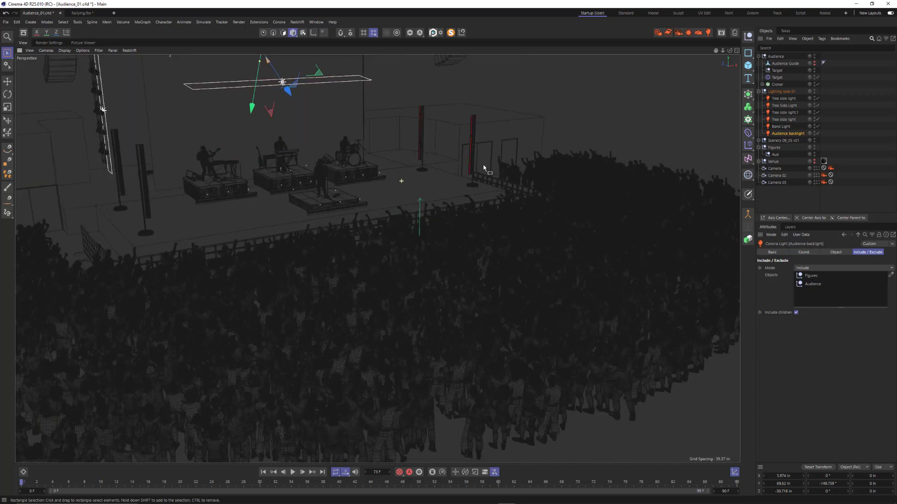
alt+drag(443, 187, 479, 174)
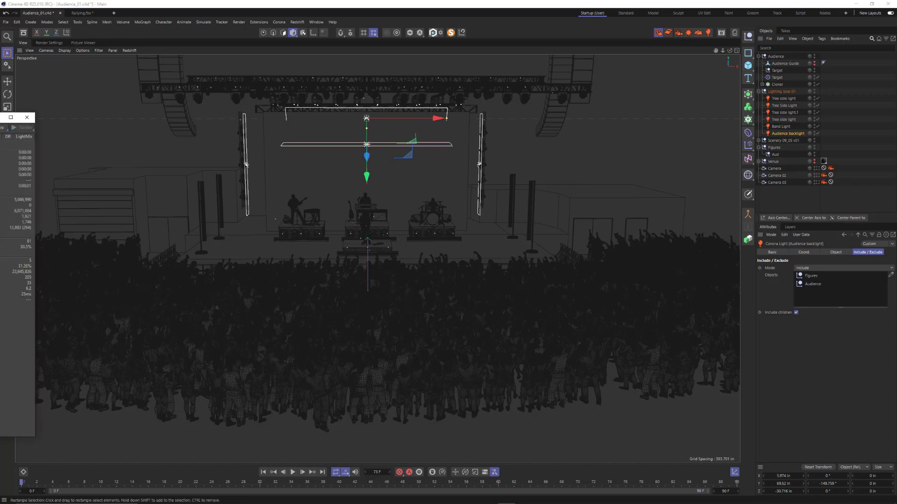
drag(0, 118, 573, 102)
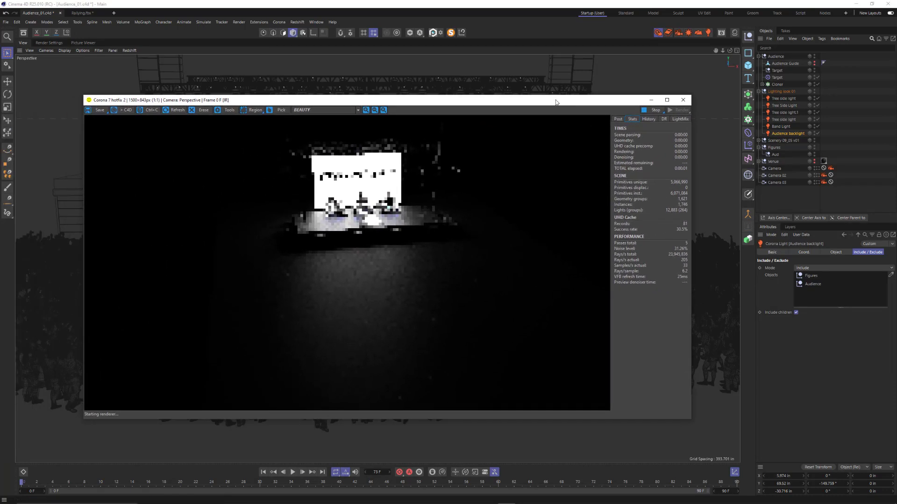
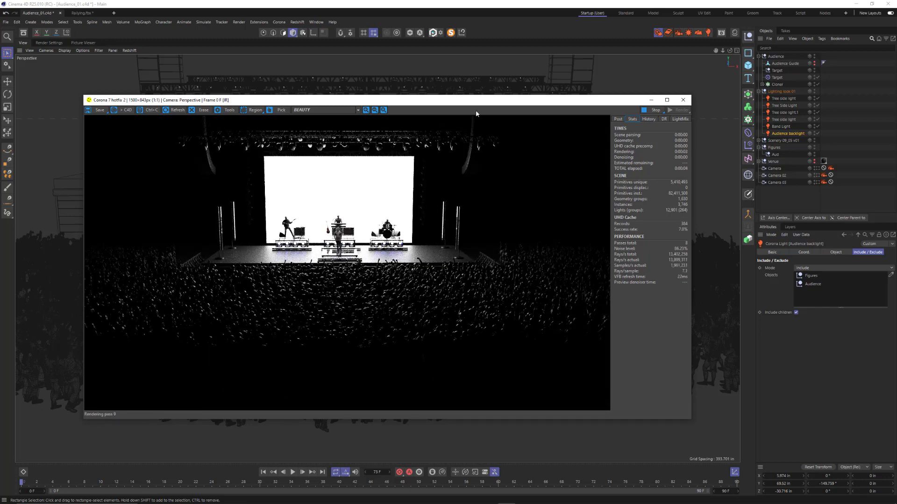
drag(515, 101, 585, 240)
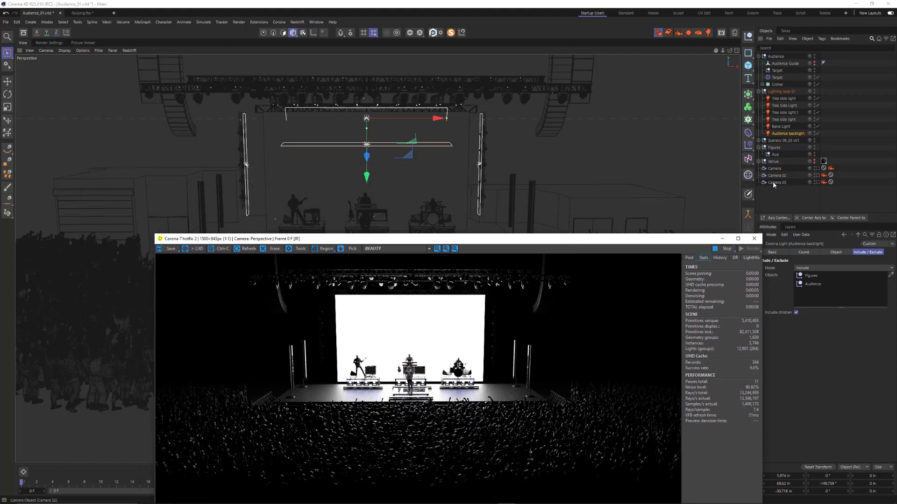
click(736, 192)
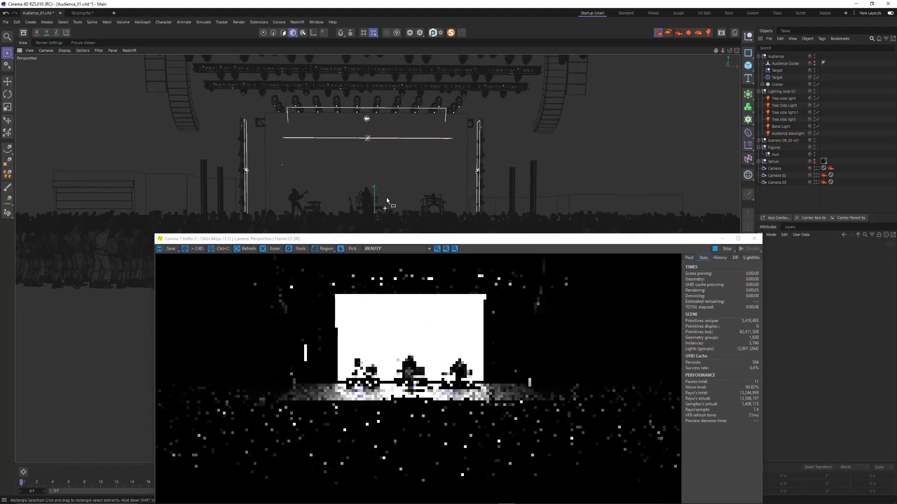
alt+right_drag(387, 200, 433, 200)
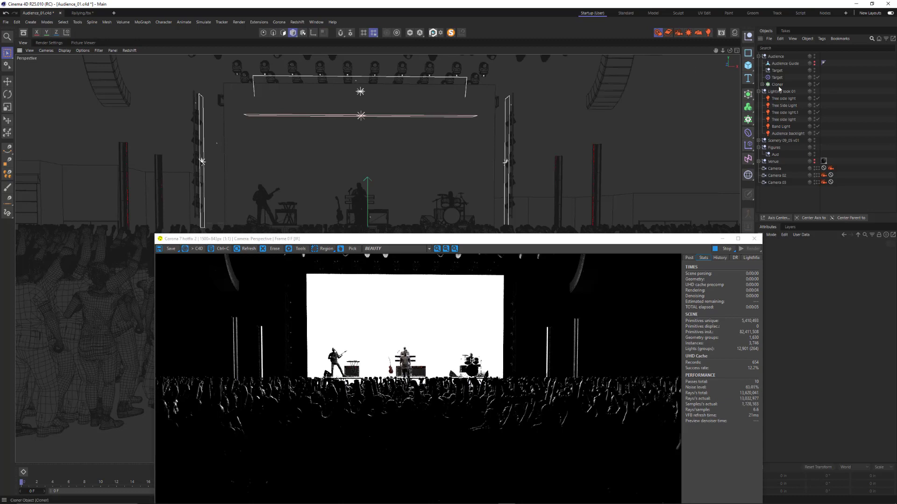
Raise the Audience backlight's intensity to 100 and check the crowd lighting in the interactive render
click(788, 134)
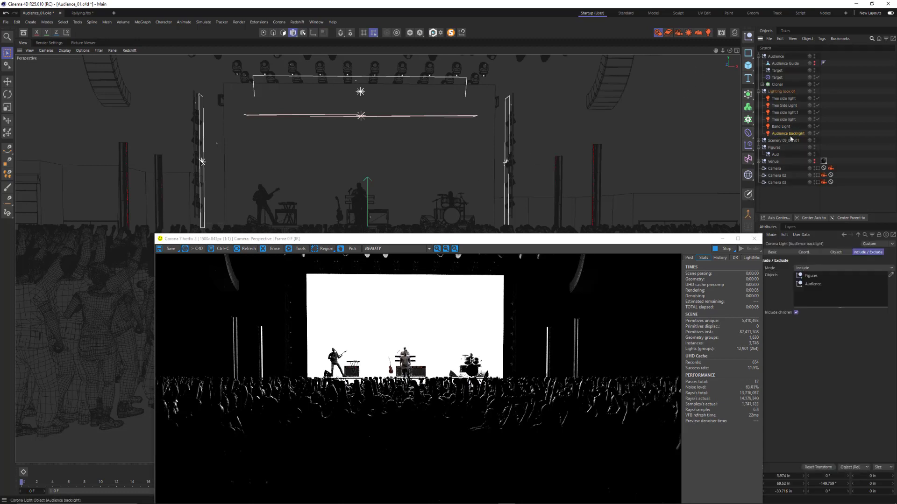
click(834, 253)
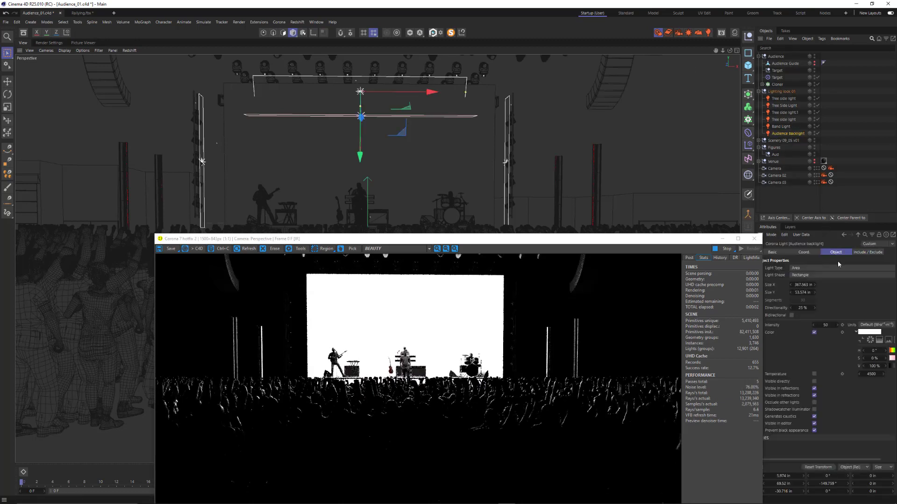
click(820, 324)
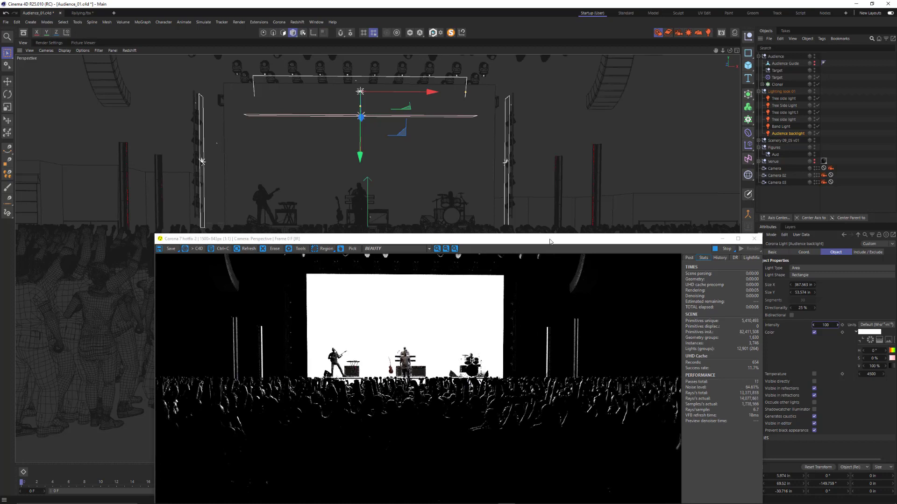
drag(549, 241, 496, 196)
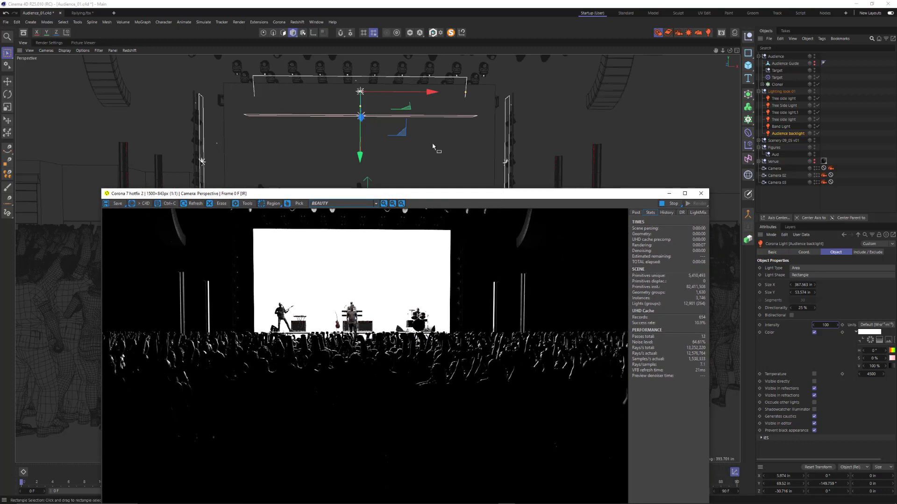
click(293, 34)
click(579, 175)
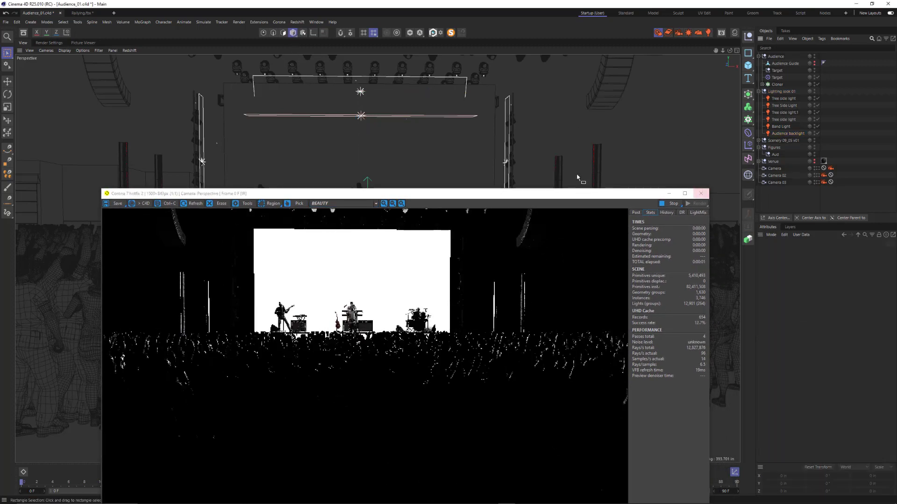
Check the interactive render from a wider, higher view of the stage, stop it and close the render window
alt+drag(455, 126, 458, 153)
alt+right_drag(458, 154, 354, 185)
alt+middle_drag(440, 178, 440, 167)
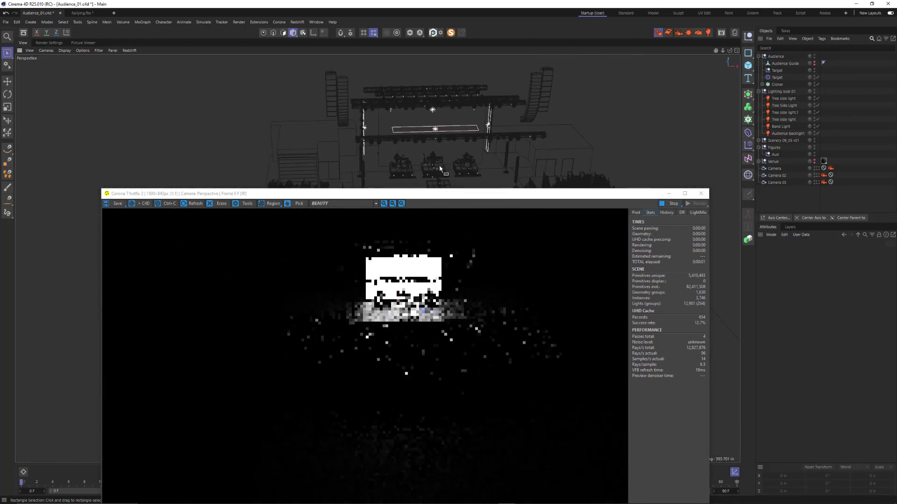
click(673, 202)
click(700, 196)
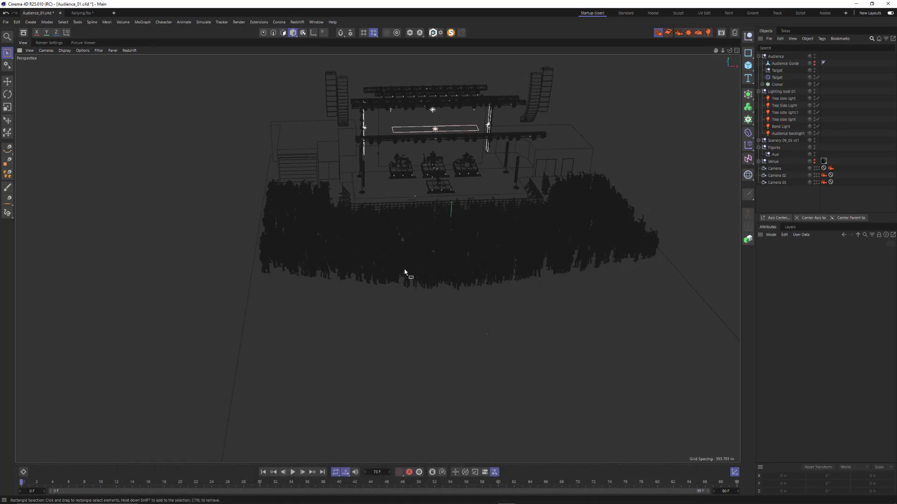
Make the Audience Guide visible with the Cloner disabled, and switch to editing the guide's points
alt+drag(406, 274, 484, 296)
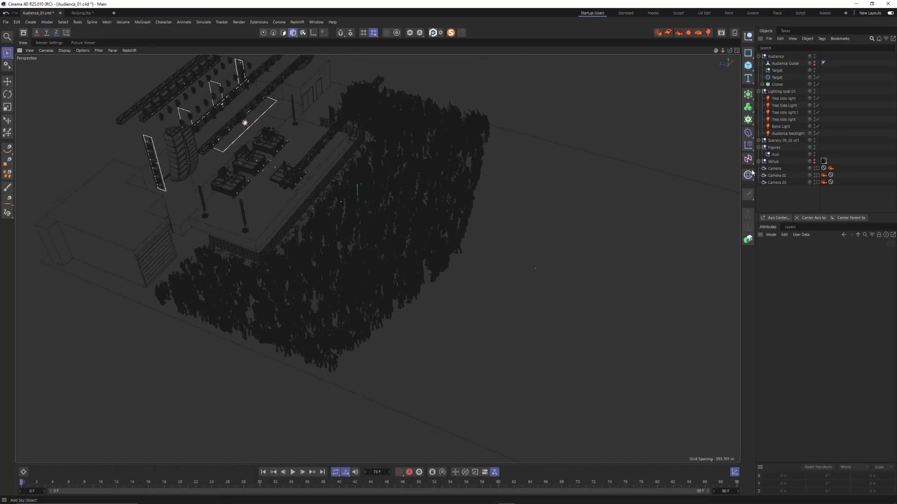
click(785, 63)
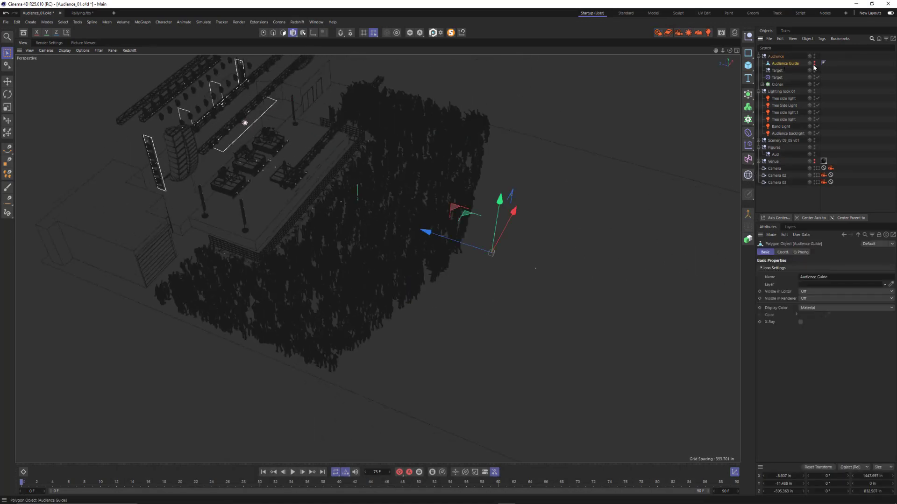
ctrl+click(814, 64)
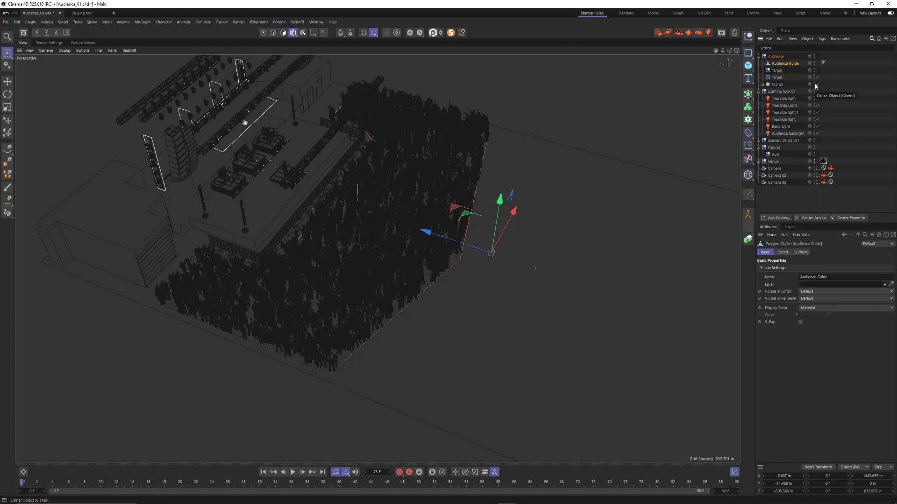
click(815, 84)
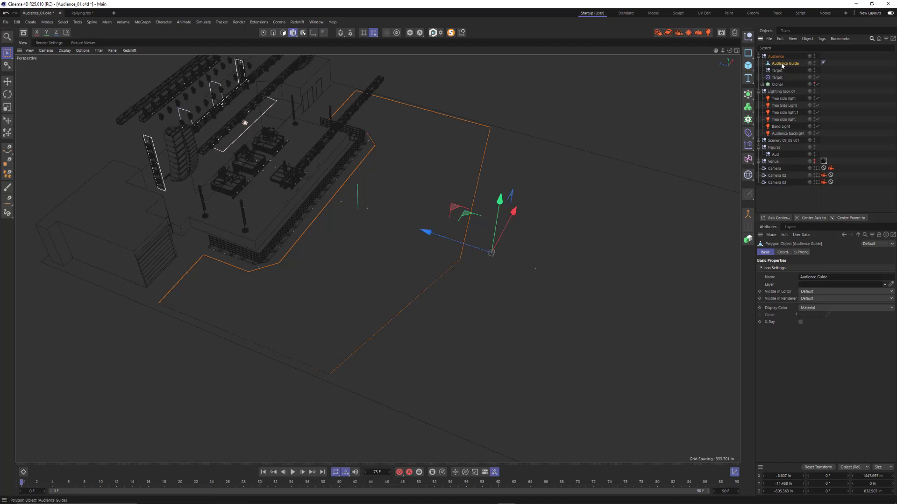
click(263, 33)
alt+drag(337, 172, 370, 169)
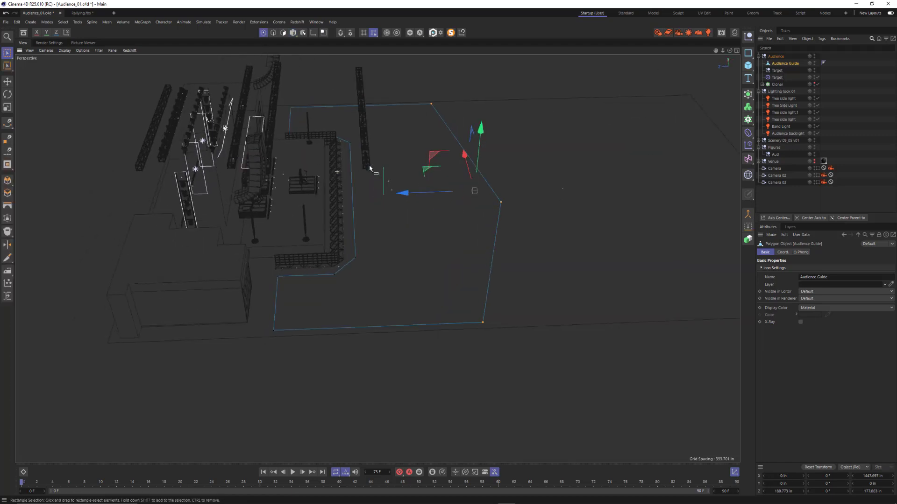
click(271, 262)
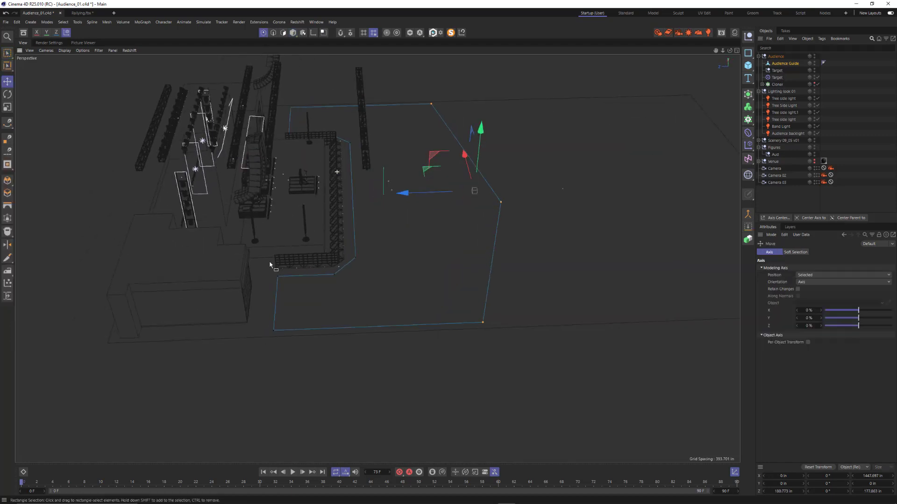
Re-enable the Cloner and set its clone count to 500
click(817, 84)
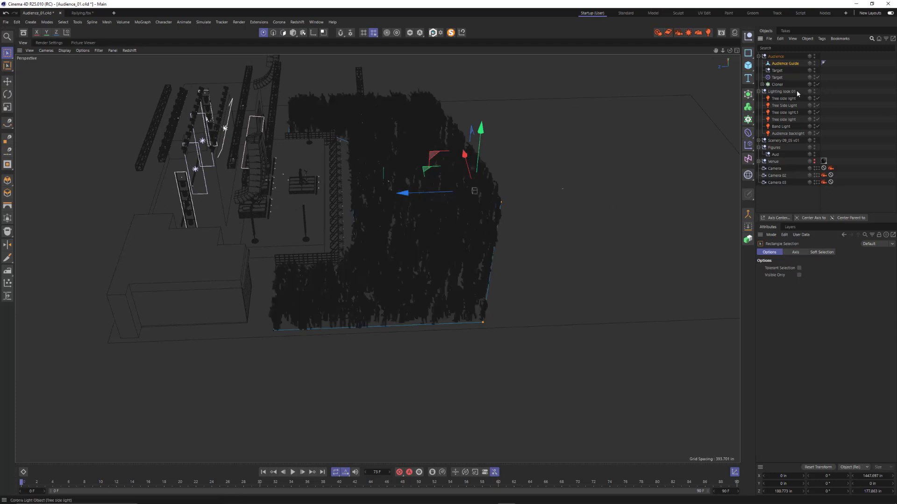
click(777, 84)
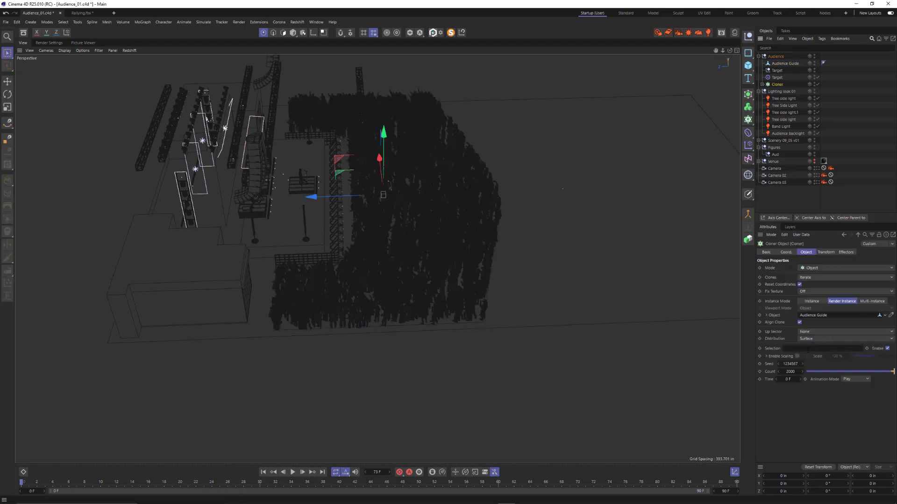
click(794, 371)
text(500)
key(Return)
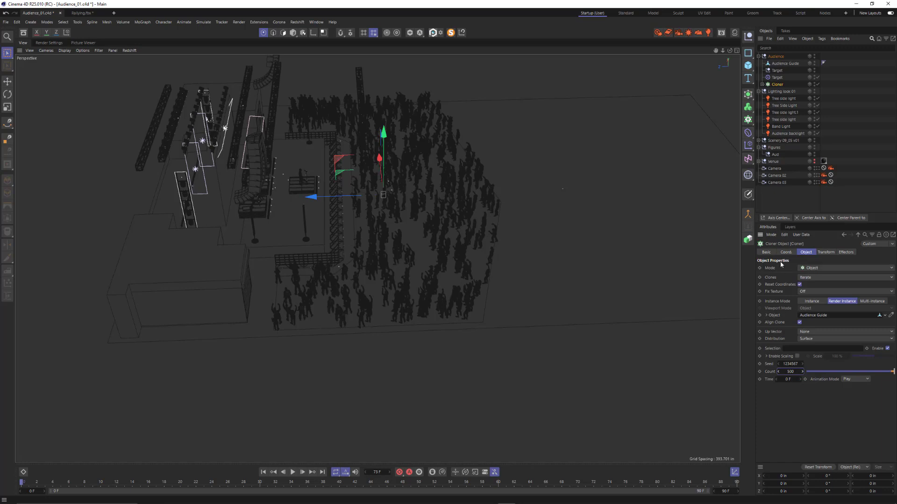
Reshape the Audience Guide by moving its stage-side outer corner points and then its rear points farther away from the stage
click(785, 64)
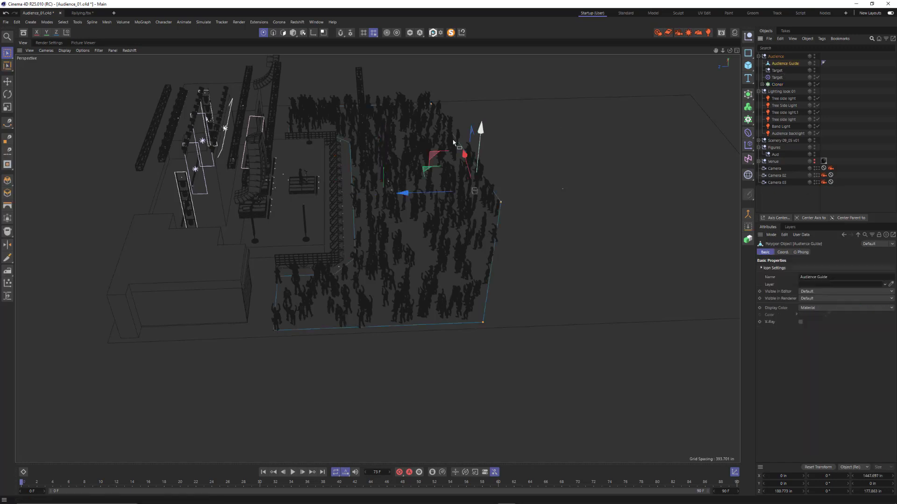
drag(242, 79, 325, 172)
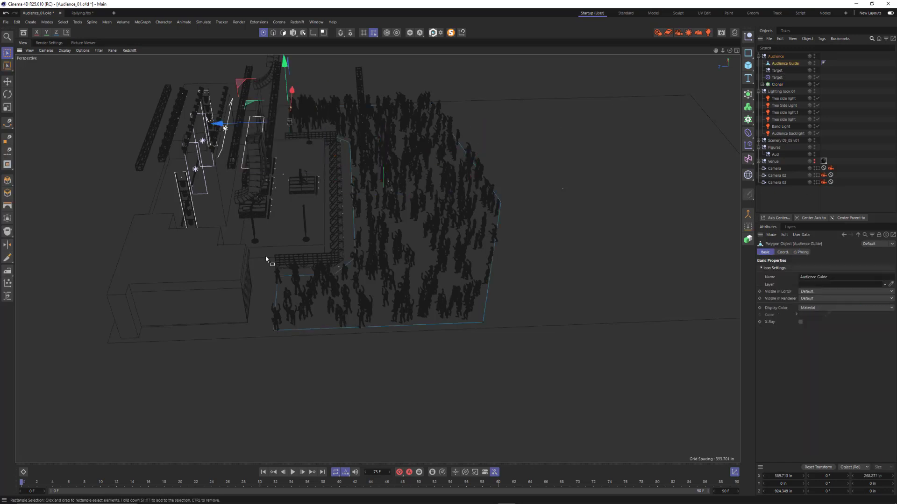
drag(248, 252, 294, 354)
drag(214, 200, 238, 200)
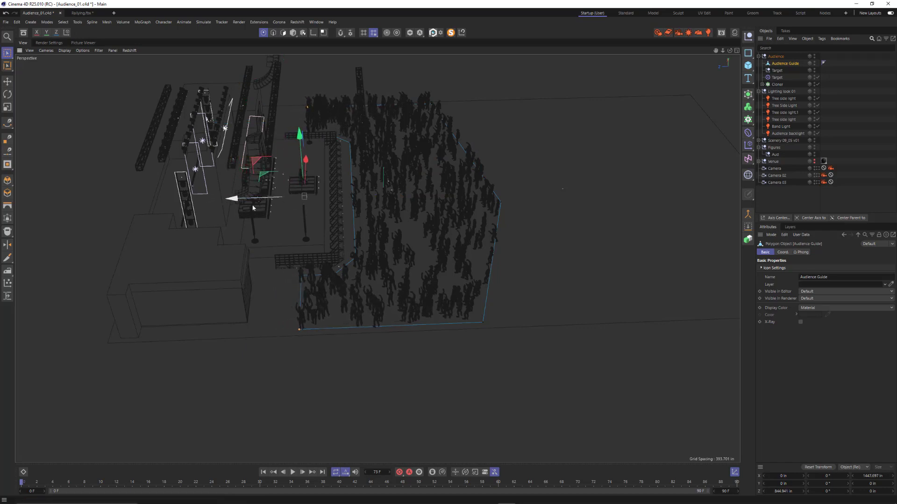
drag(555, 82, 421, 455)
drag(414, 198, 451, 196)
Try to draw a second audience area behind the crowd with the Polygon Pen in the perspective view
alt+drag(600, 262, 503, 293)
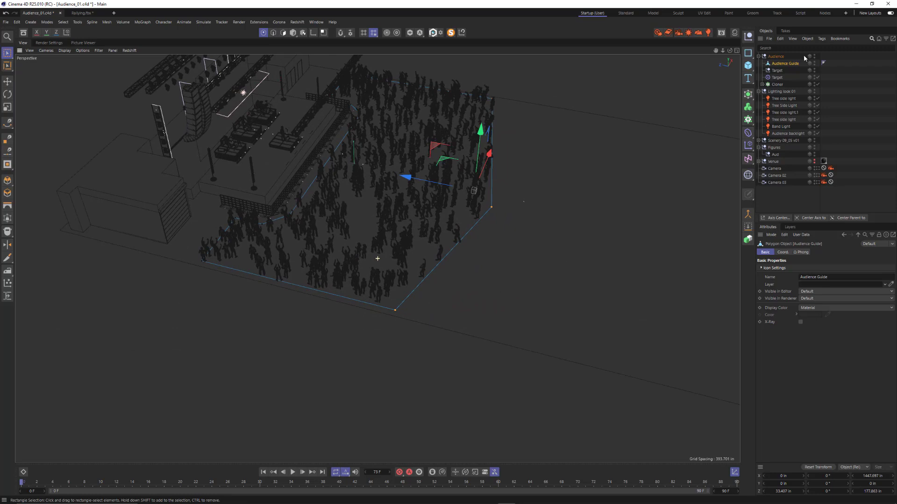
click(107, 22)
click(154, 34)
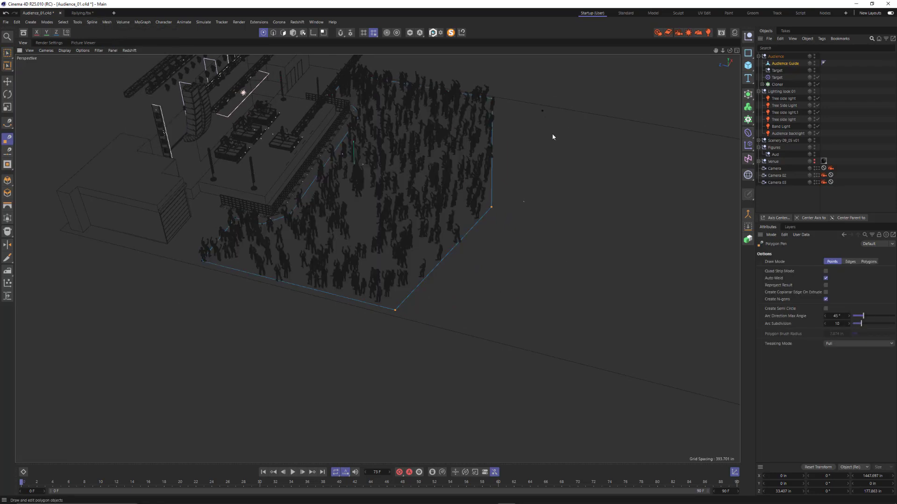
click(546, 202)
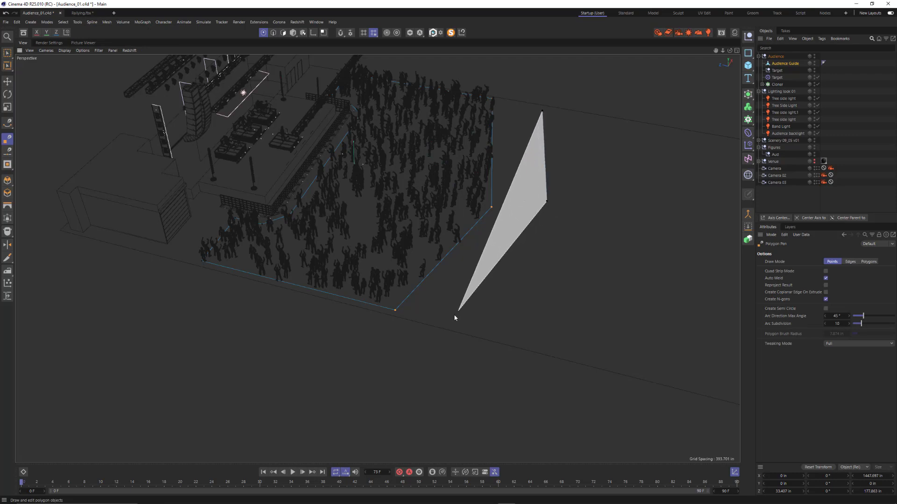
click(449, 320)
click(603, 355)
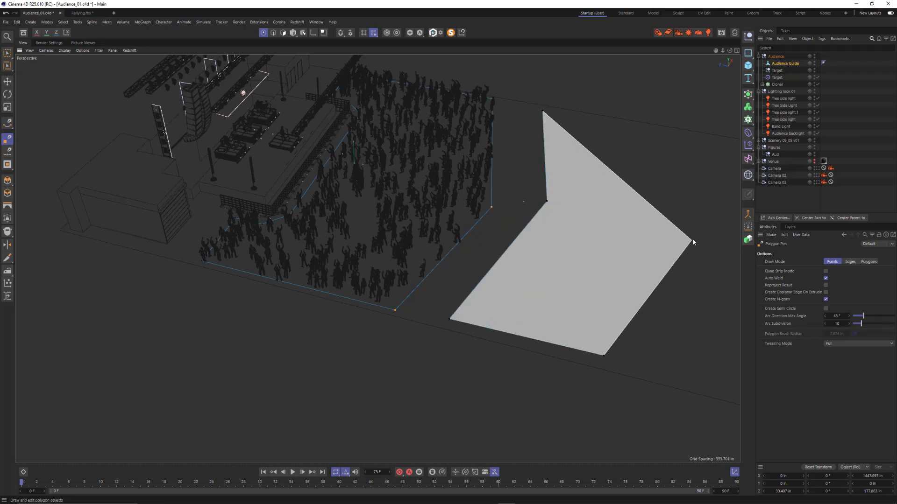
click(693, 241)
double_click(694, 142)
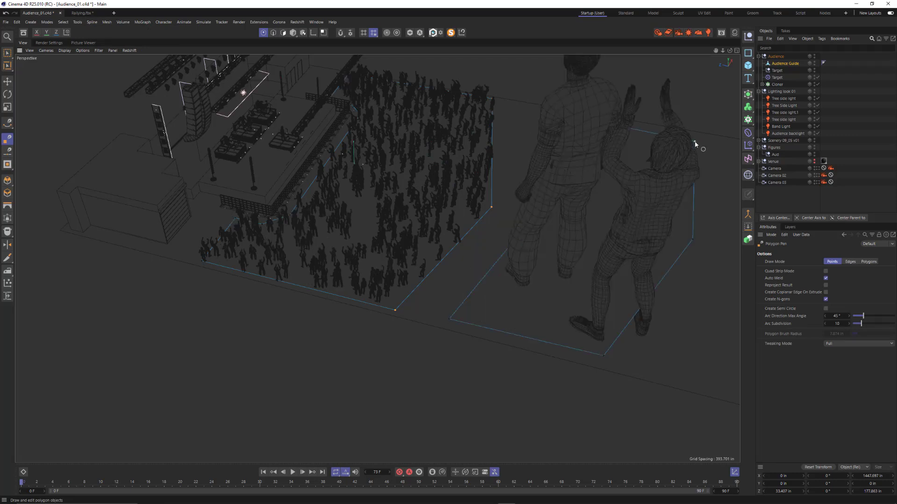
mouse_move(611, 253)
alt+mouse_down()
mouse_move(635, 229)
mouse_move(550, 251)
alt+mouse_up()
mouse_move(550, 251)
alt+right_down()
mouse_move(540, 244)
mouse_move(525, 262)
mouse_move(327, 337)
alt+right_up()
mouse_move(377, 259)
alt+mouse_down()
mouse_move(550, 315)
mouse_move(579, 308)
alt+mouse_up()
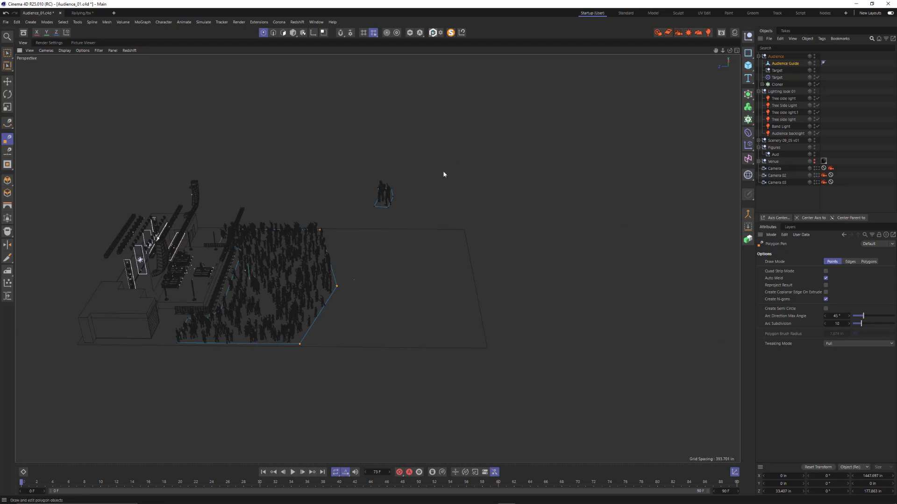
Try setting the new polygon's points to a Y position of 0, and undo the change
key(0)
drag(428, 175, 356, 229)
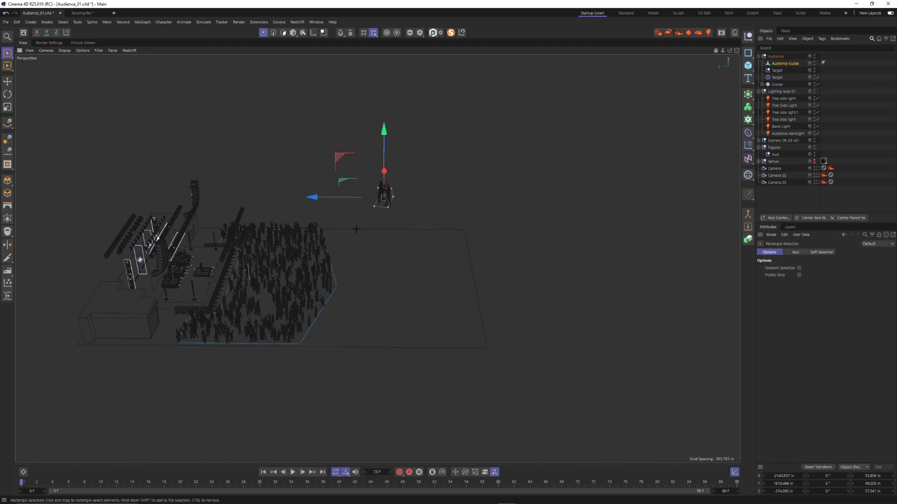
click(778, 483)
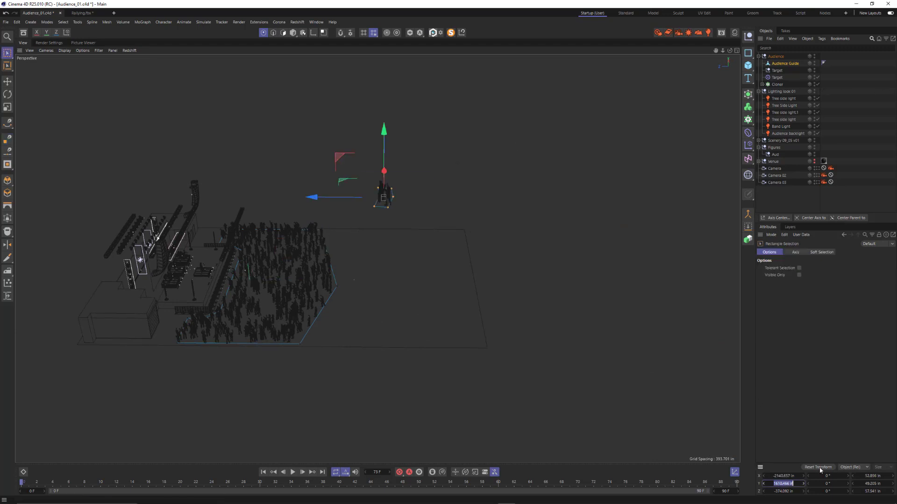
text(0)
key(Return)
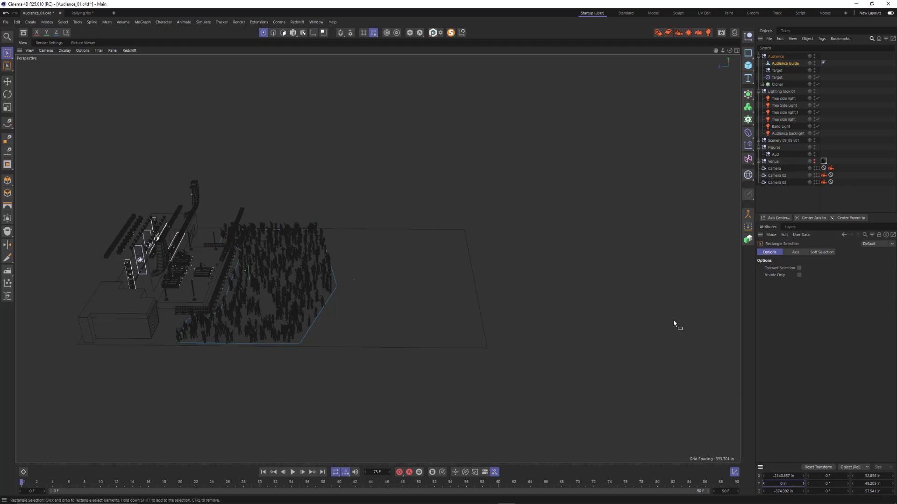
key(ctrl+z)
Delete the misplaced new polygon's points from the Audience Guide
alt+drag(422, 278, 398, 280)
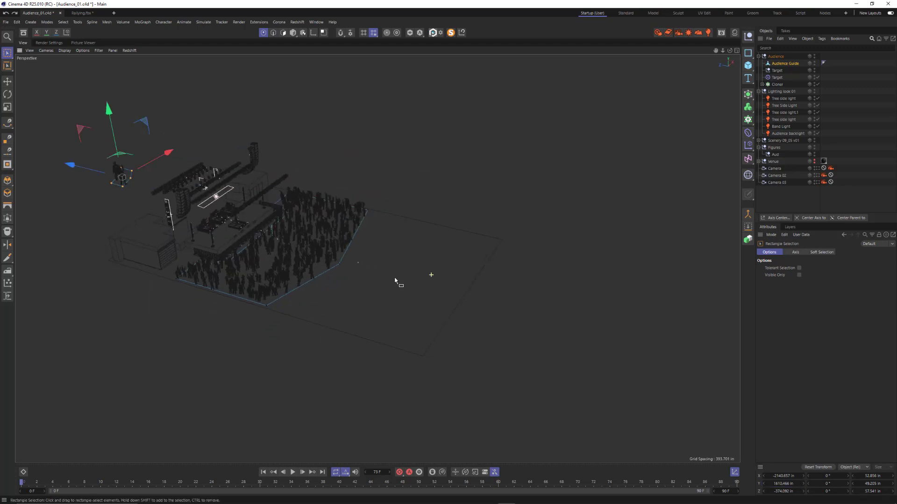
drag(117, 117, 399, 219)
click(554, 223)
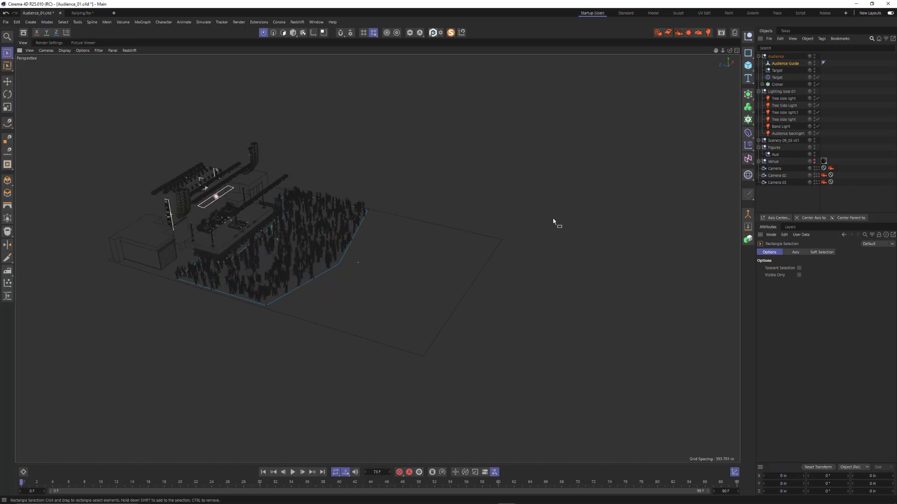
Draw a second, chevron-shaped audience area behind the existing crowd with the Polygon Pen in the top view
click(736, 50)
click(737, 50)
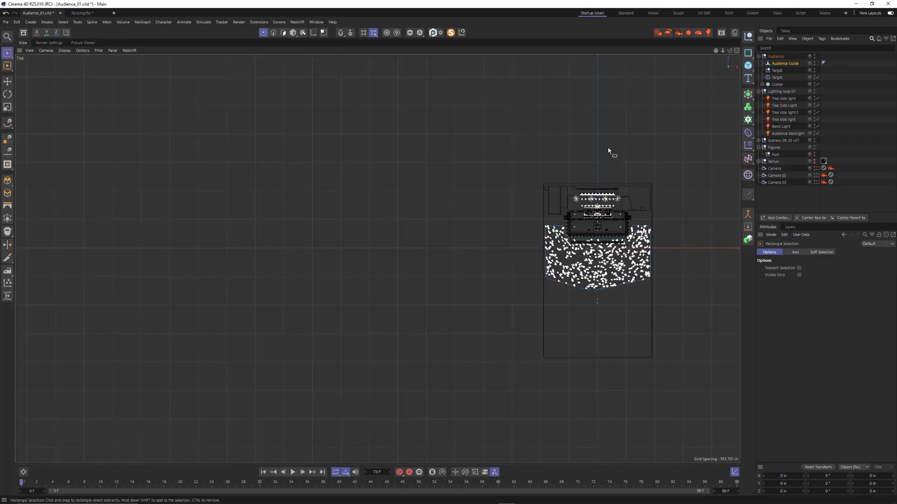
scroll(452, 238, down, 5)
scroll(537, 276, up, 8)
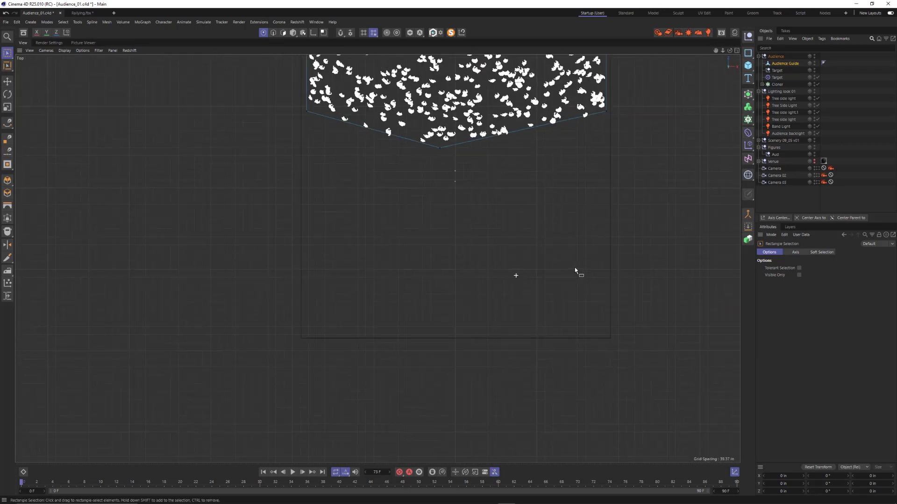
middle_drag(508, 238, 491, 267)
key(m)
key(e)
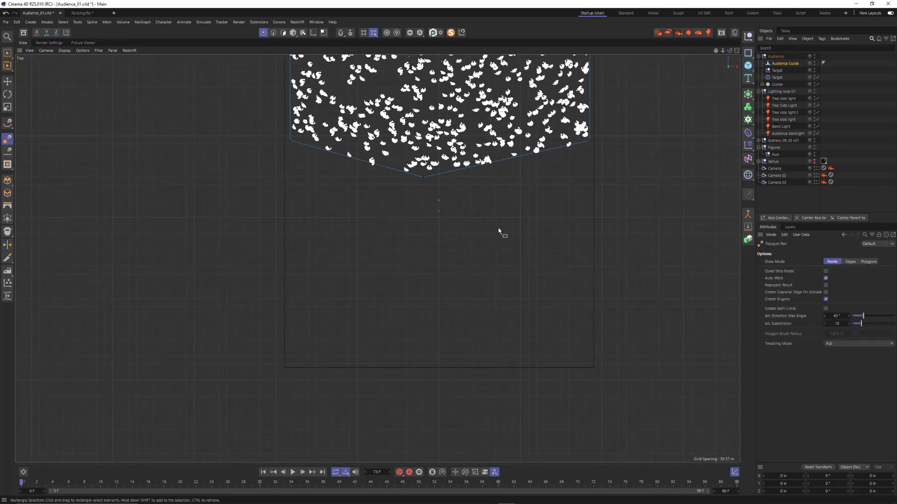
click(424, 216)
click(584, 188)
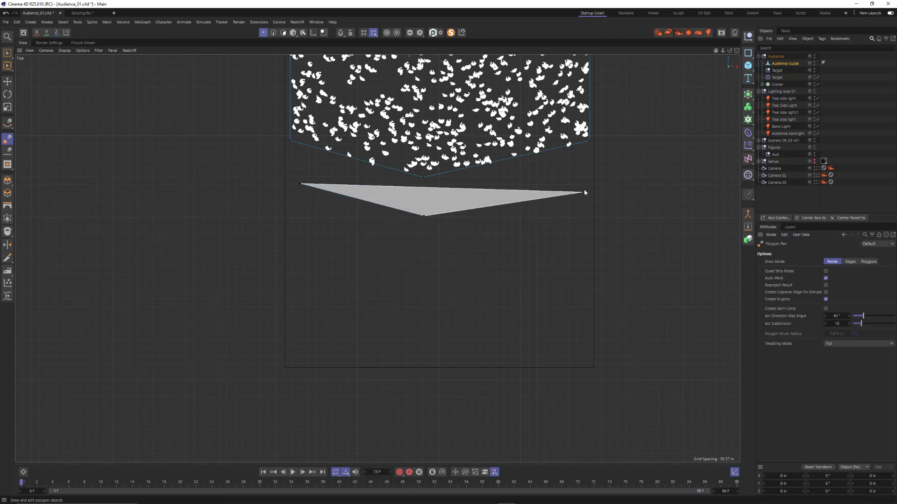
click(579, 310)
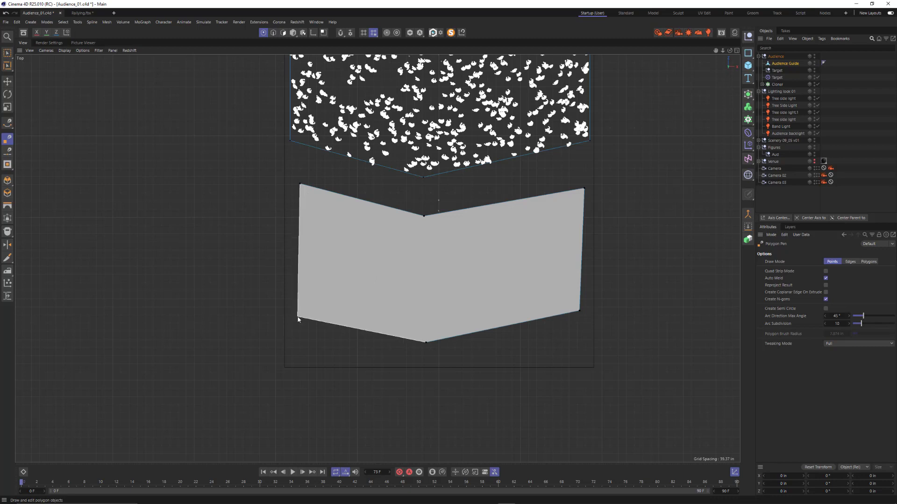
click(298, 307)
Select the new audience area's points in the perspective view and lower them to floor level, about -2.1 in on Y
click(737, 51)
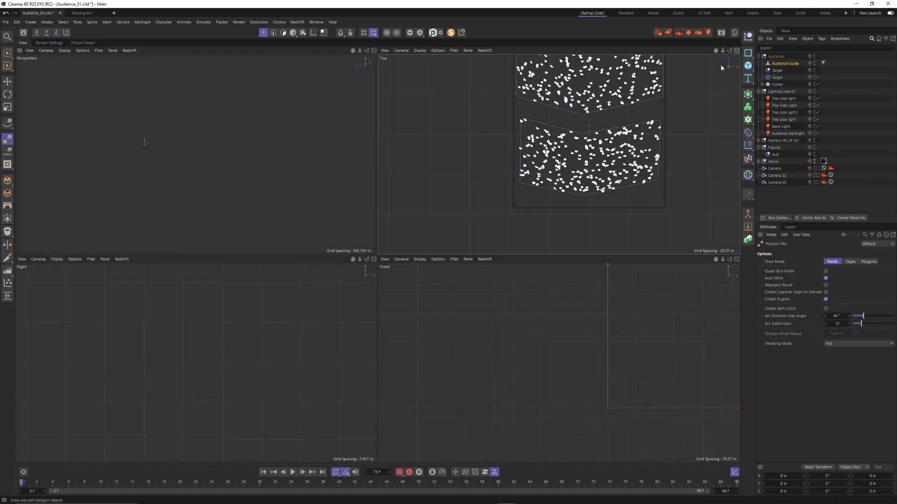
click(374, 50)
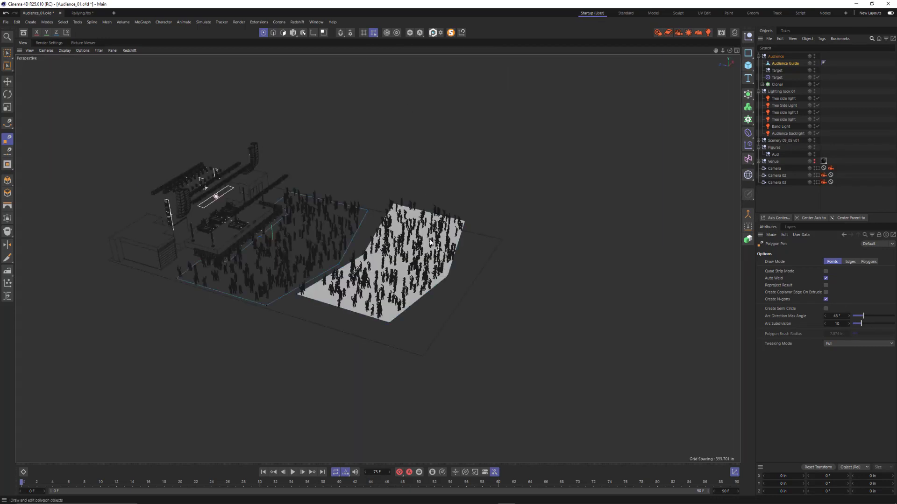
alt+drag(436, 256, 439, 236)
key(0)
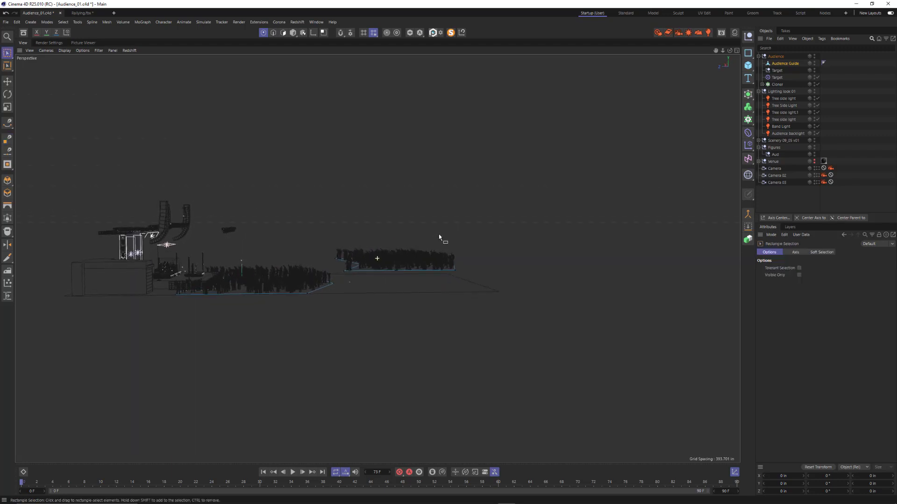
drag(326, 231, 486, 275)
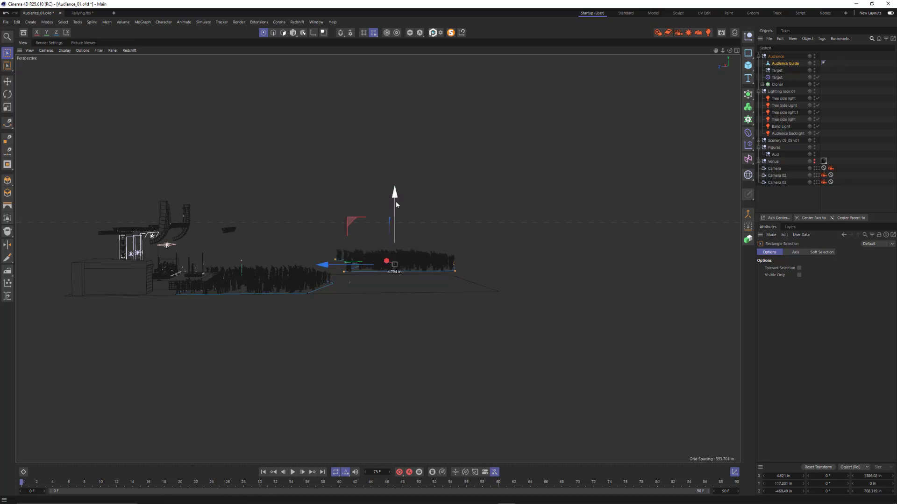
mouse_move(396, 200)
mouse_down()
mouse_move(395, 209)
mouse_move(400, 171)
mouse_move(399, 213)
mouse_up()
Set the Cloner's count to 3000 to fill both audience areas with figures
alt+drag(420, 257, 373, 263)
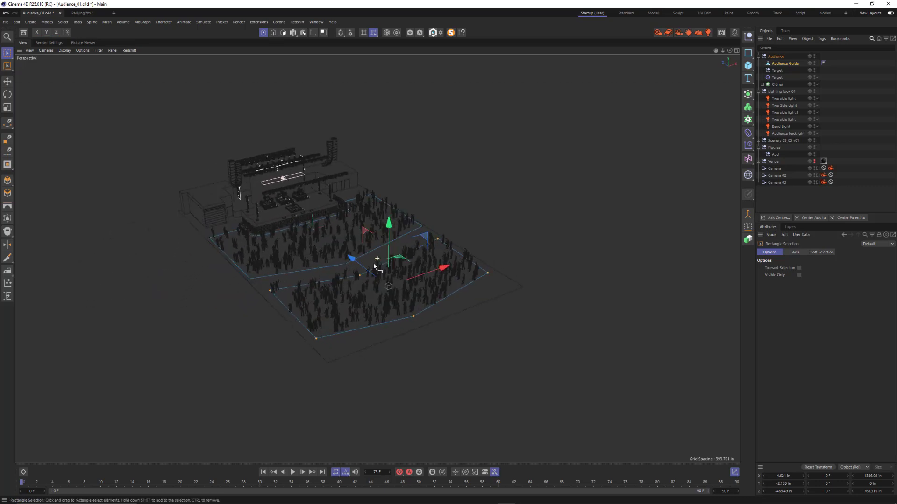
alt+right_drag(373, 264, 481, 233)
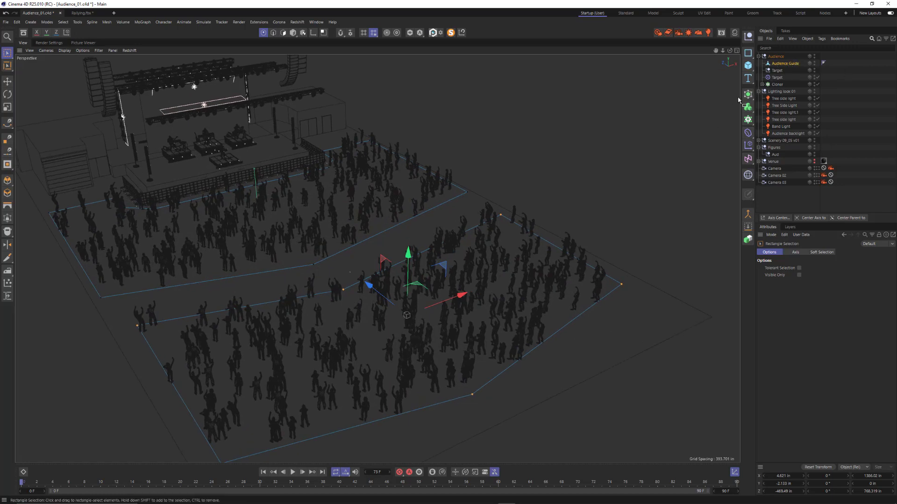
click(777, 84)
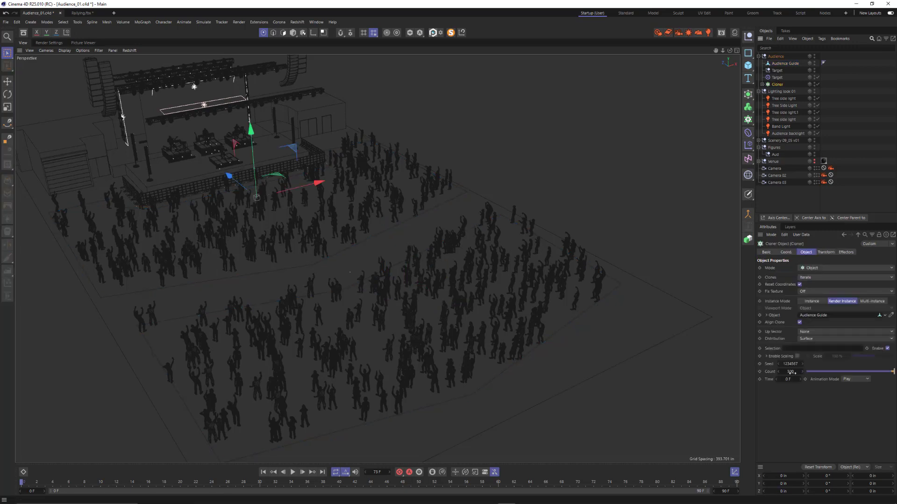
click(790, 372)
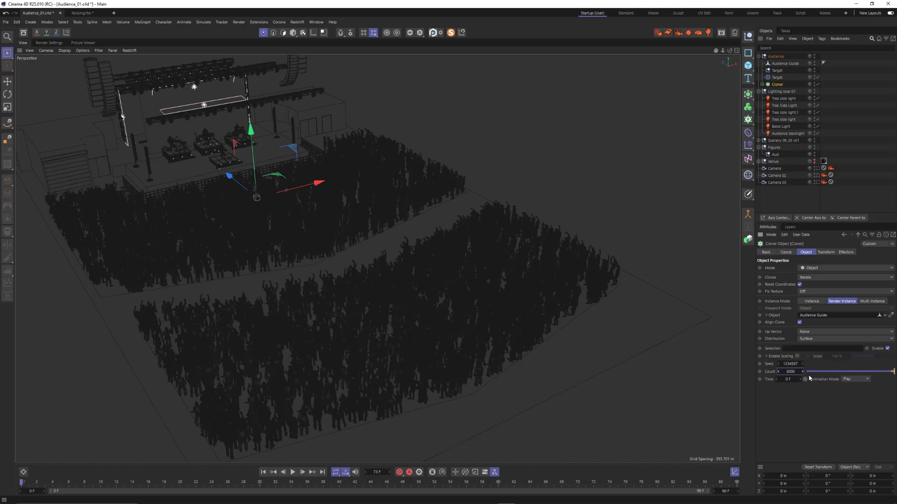
Start a Corona interactive render of the stage and crowd seen from behind the audience, with its window fully in view
scroll(360, 240, up, 5)
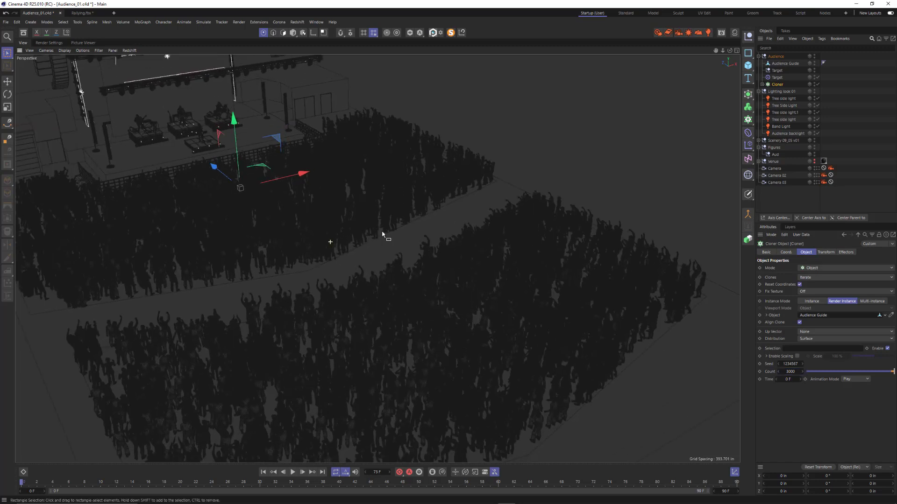
alt+drag(299, 259, 343, 252)
click(657, 32)
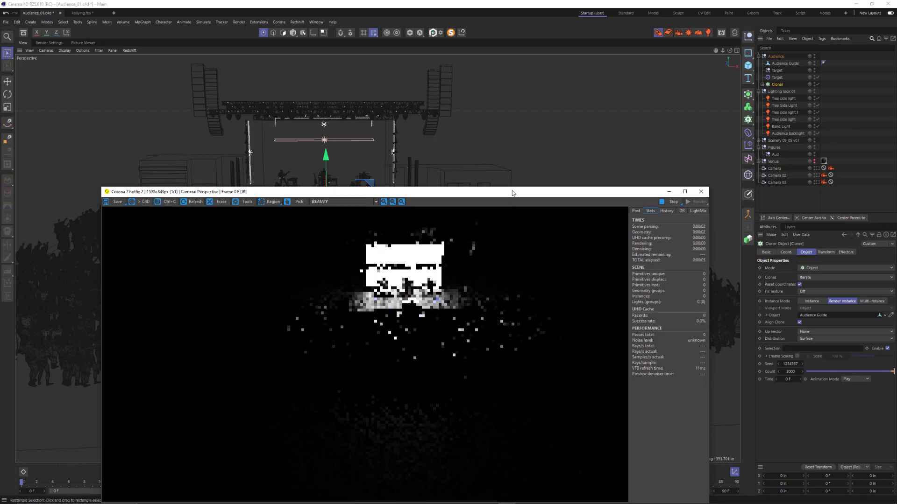
drag(512, 198, 500, 101)
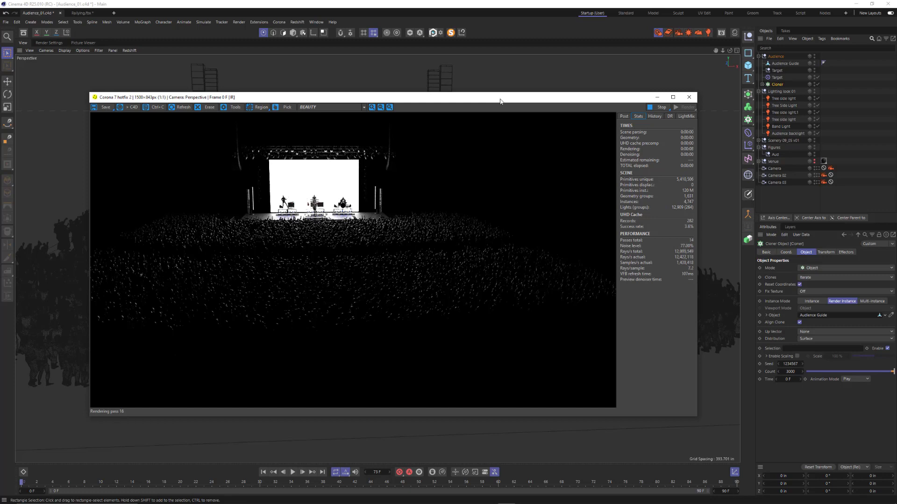
Set the Audience backlight's color to pure red (RGB 255, 0, 0), and stop and close the interactive render
click(759, 198)
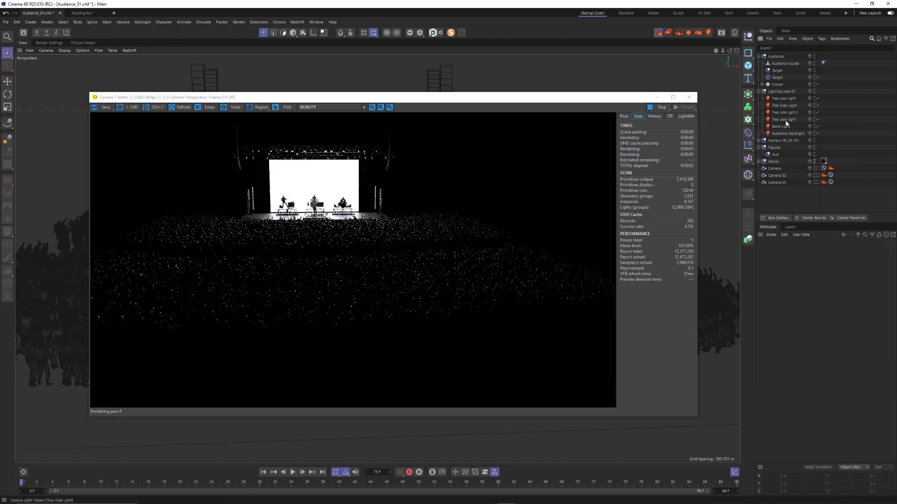
click(787, 133)
click(869, 332)
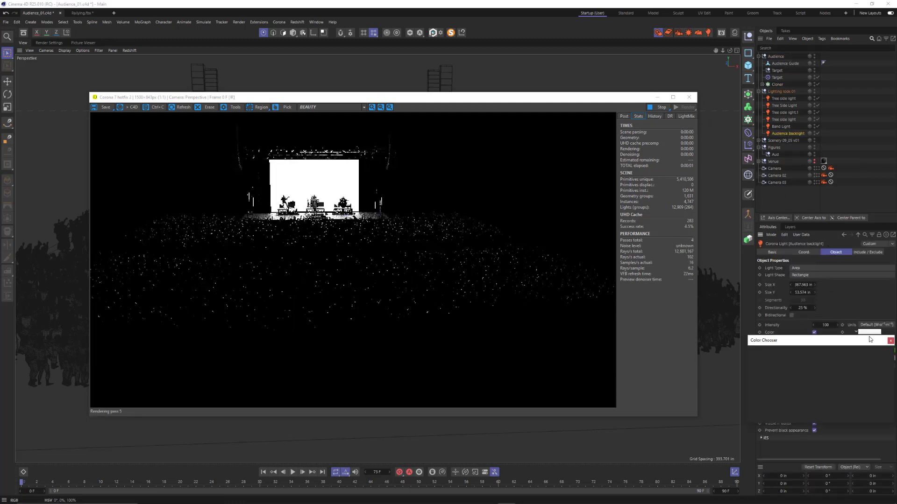
drag(790, 384, 772, 317)
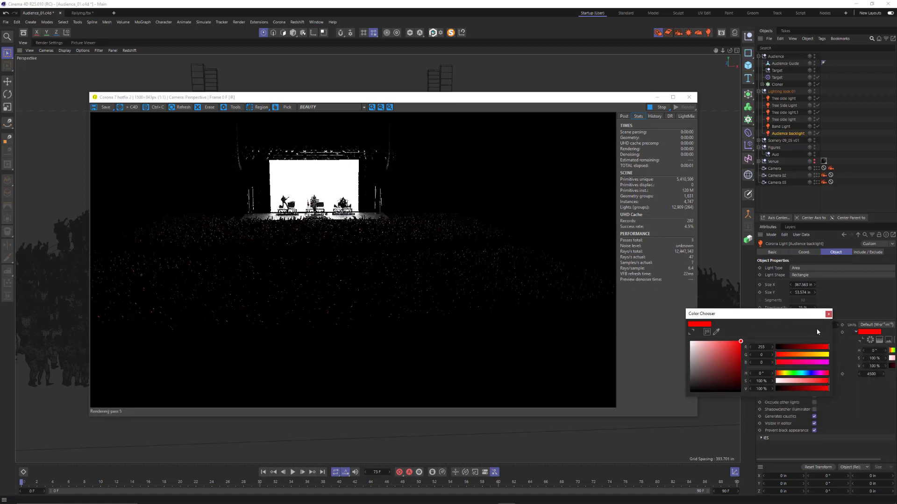
click(828, 314)
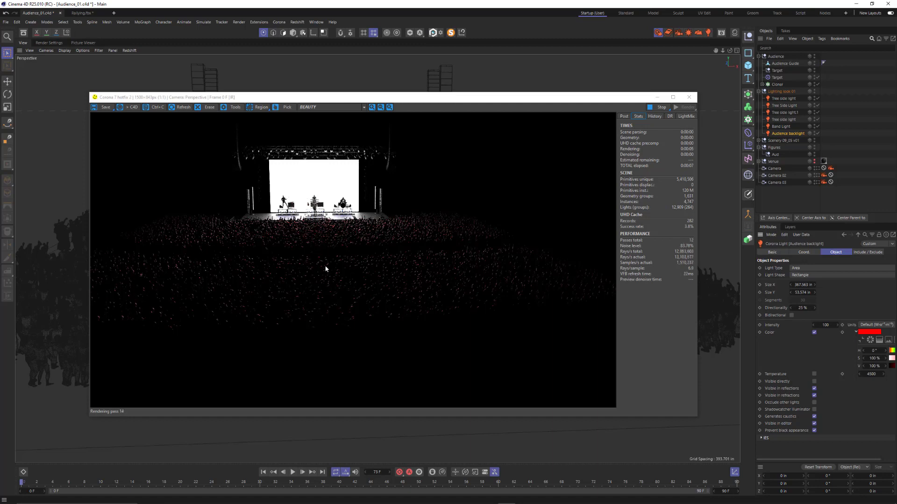
click(658, 107)
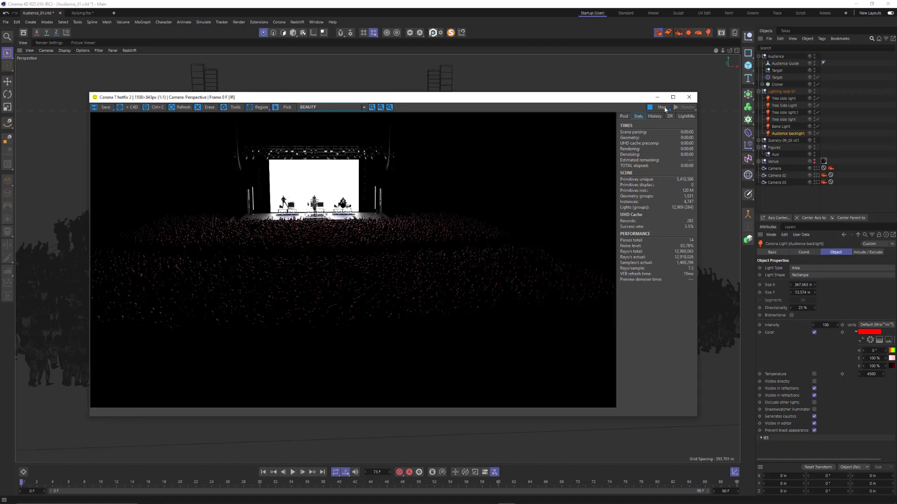
click(689, 98)
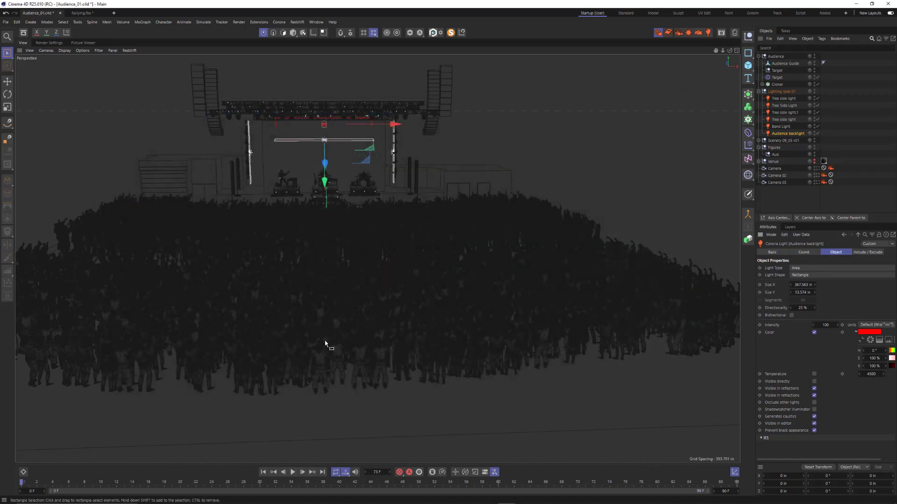
Examine the density and layout of the cloned crowd up close and across both audience areas in the perspective view
scroll(322, 367, up, 5)
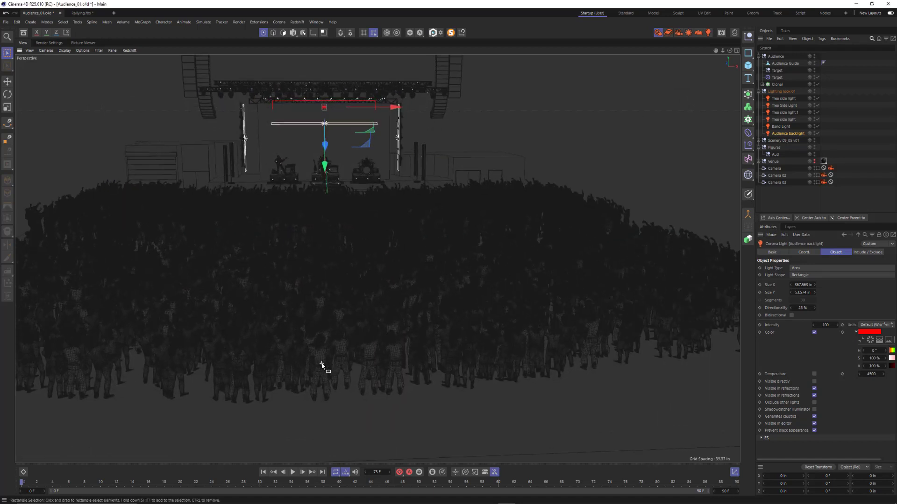
scroll(340, 362, up, 5)
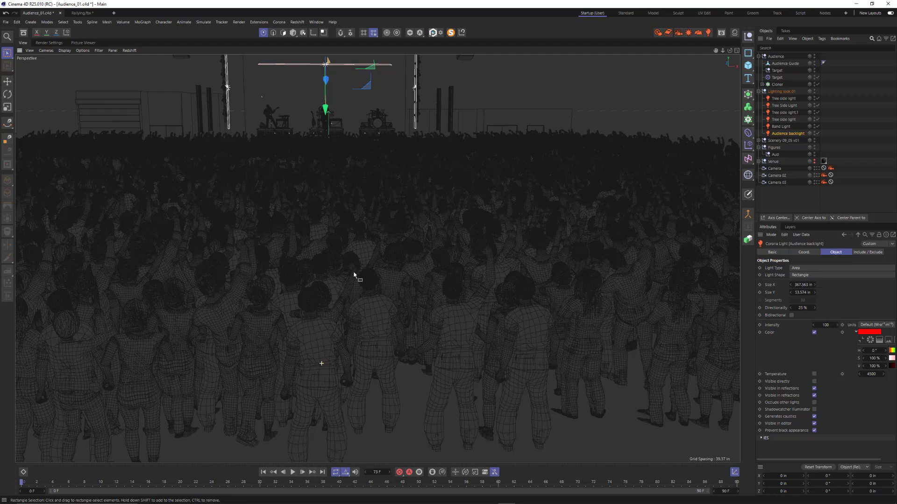
scroll(368, 246, down, 3)
scroll(332, 258, down, 2)
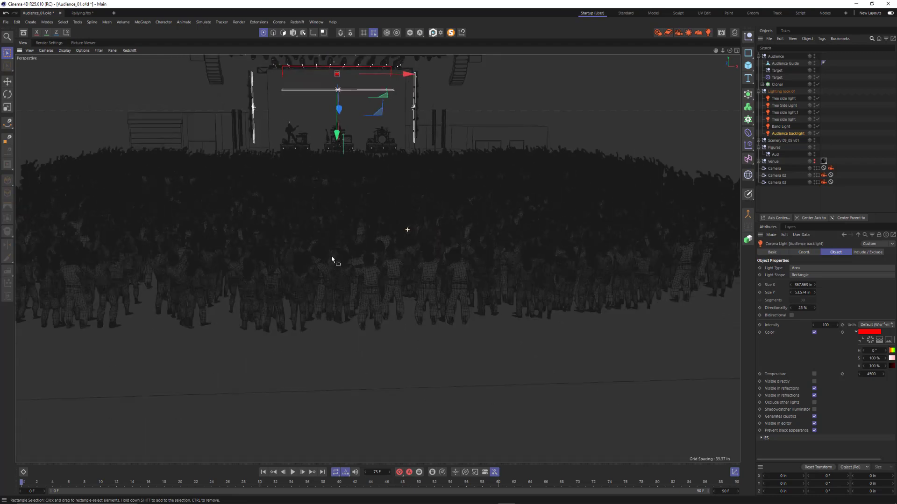
alt+drag(333, 235, 359, 257)
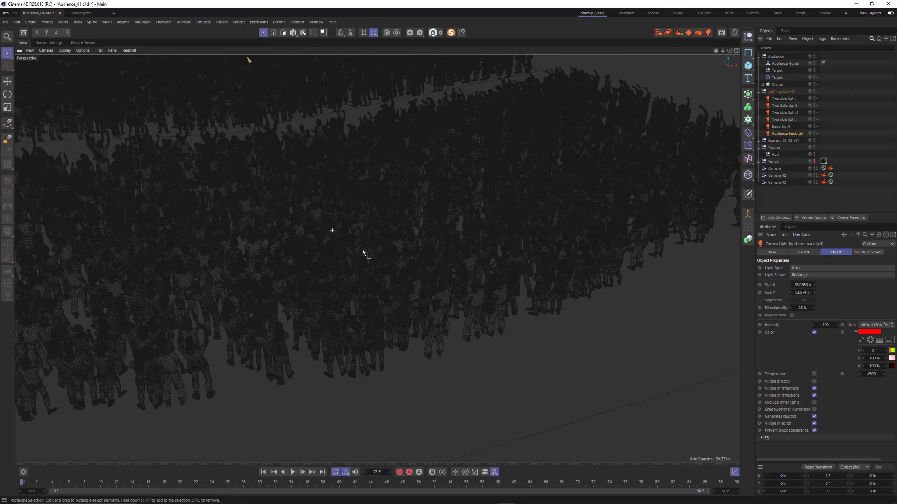
scroll(327, 264, down, 3)
scroll(397, 299, up, 2)
scroll(402, 312, up, 1)
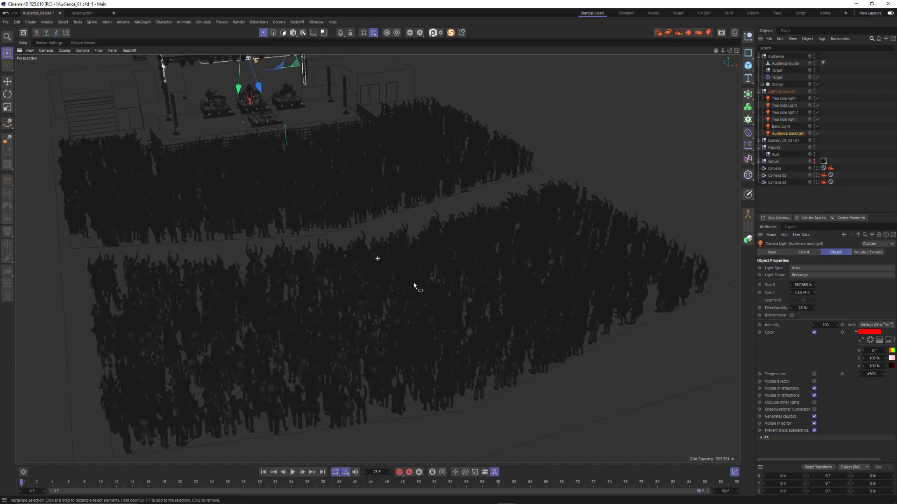